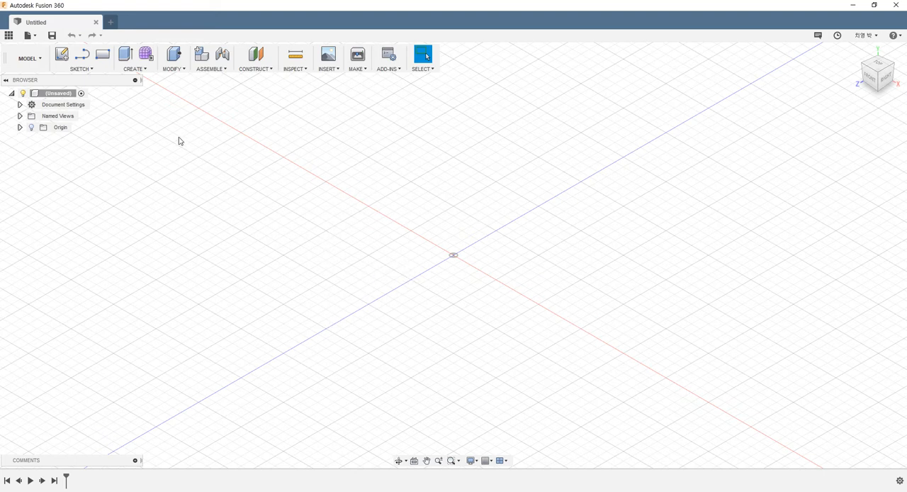
left_click(145, 72)
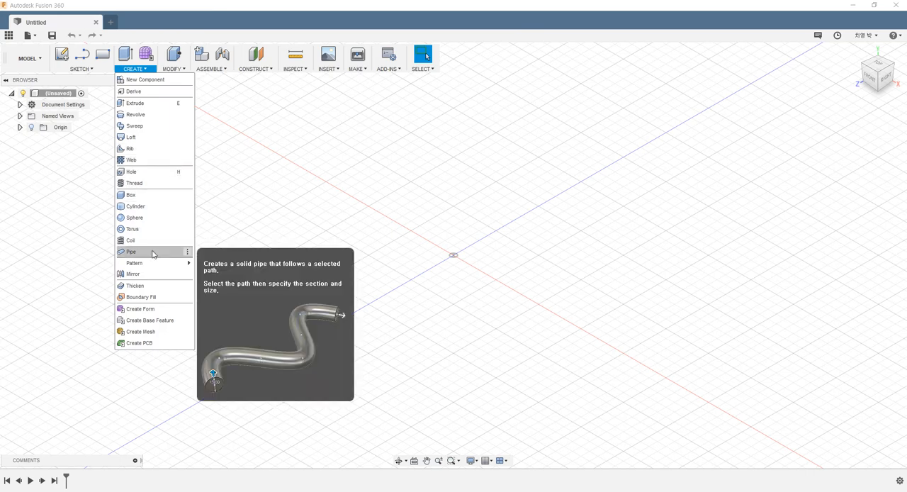
mouse_move(150, 263)
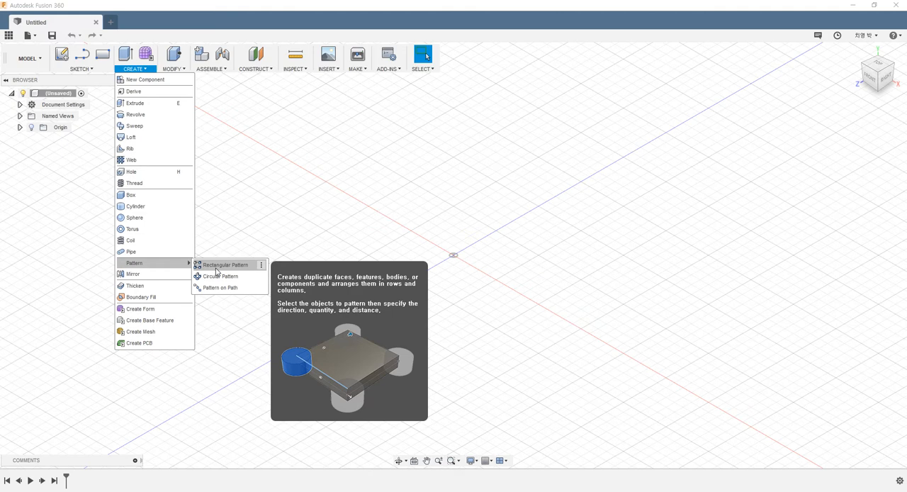
left_click(277, 198)
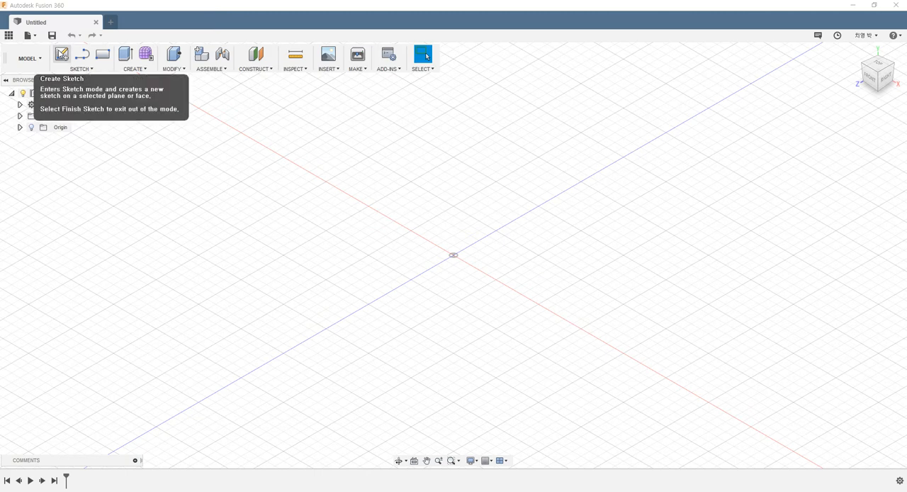
- Create a new sketch on the front (XY) origin plane
left_click(62, 54)
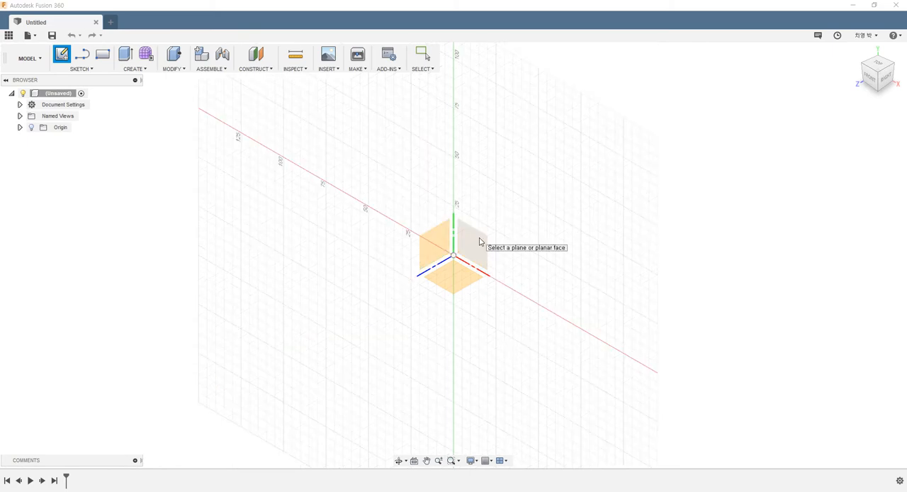
left_click(470, 241)
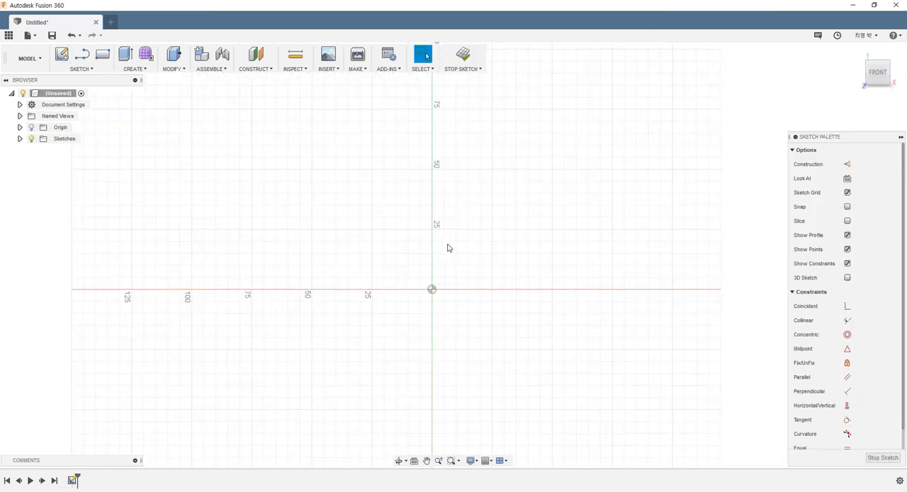
scroll(447, 261, "down", 4)
scroll(485, 264, "up", 5)
scroll(486, 263, "down", 1)
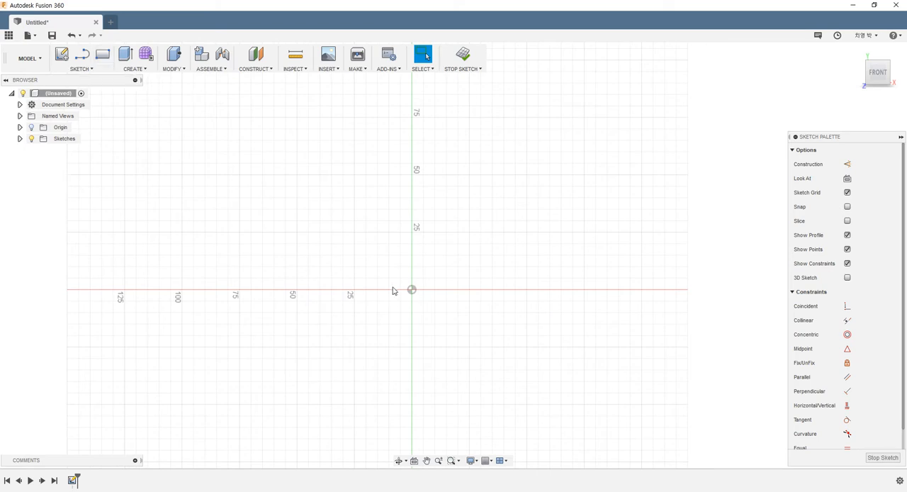
mouse_move(394, 290)
middle_mouse_down()
mouse_move(241, 285)
mouse_move(189, 326)
middle_mouse_up()
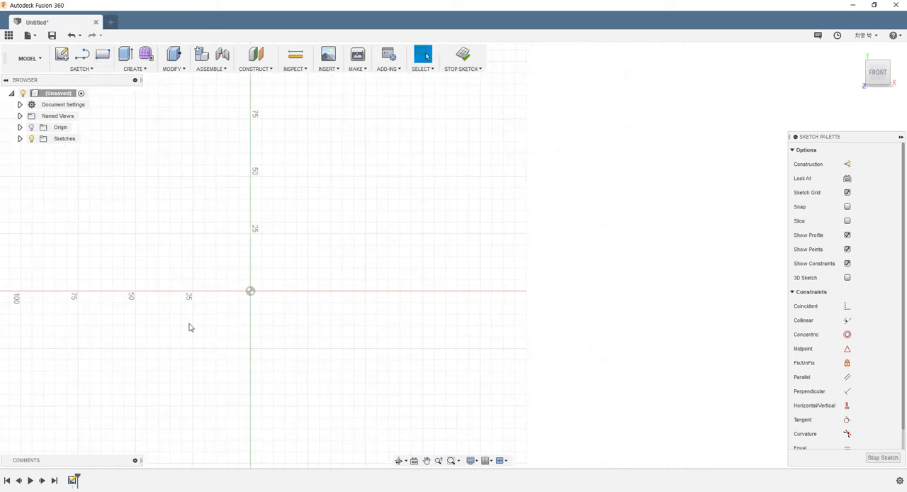
- Draw a rectangle about 63 by 36 mm from the origin, plus two rectangles overlapping its upper-right and lower-right corners
left_click(102, 57)
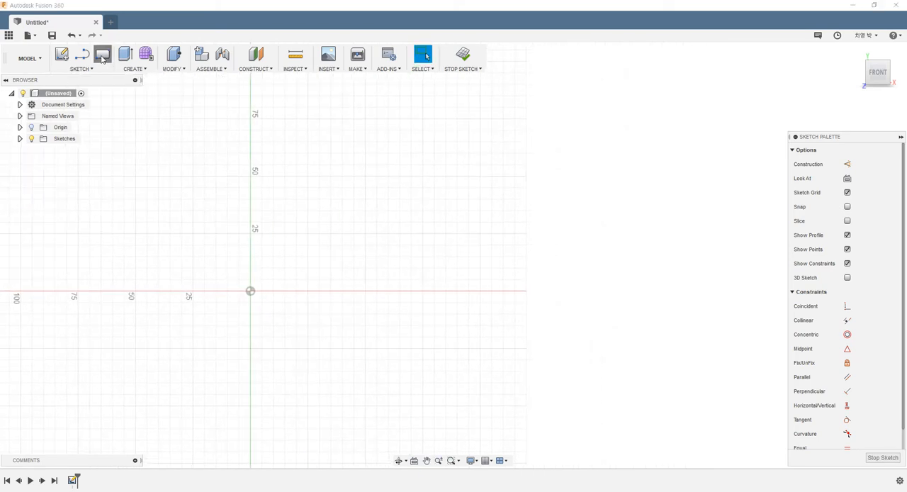
left_click(250, 291)
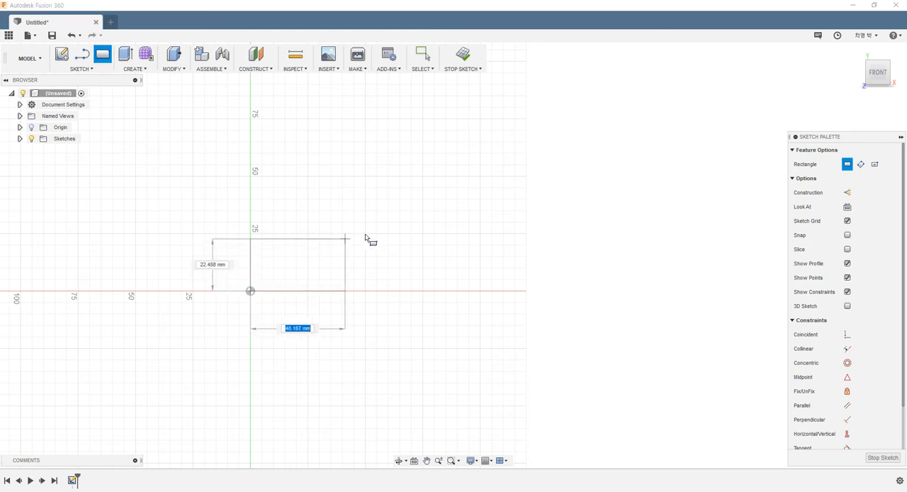
left_click(395, 209)
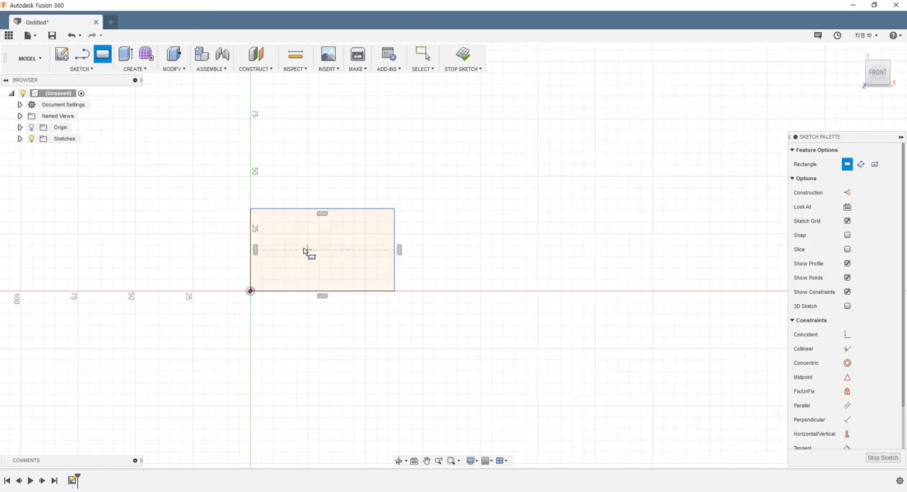
left_click(292, 241)
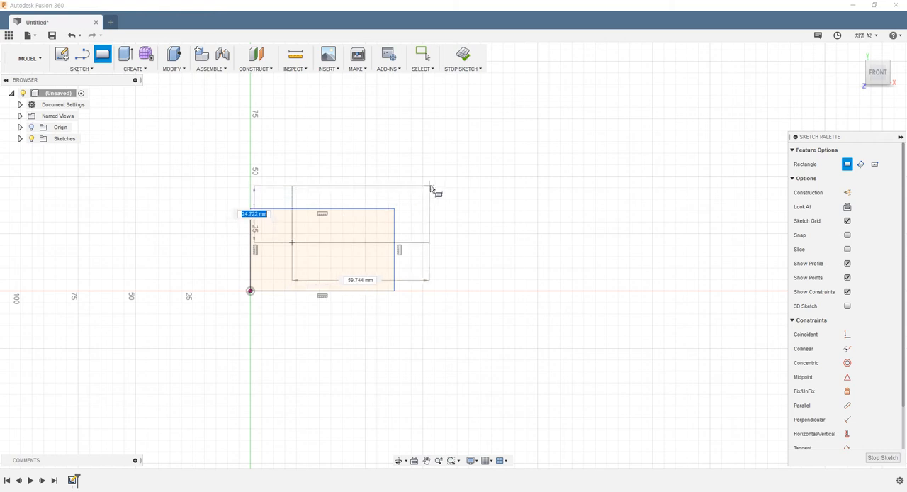
left_click(431, 185)
left_click(333, 315)
left_click(437, 273)
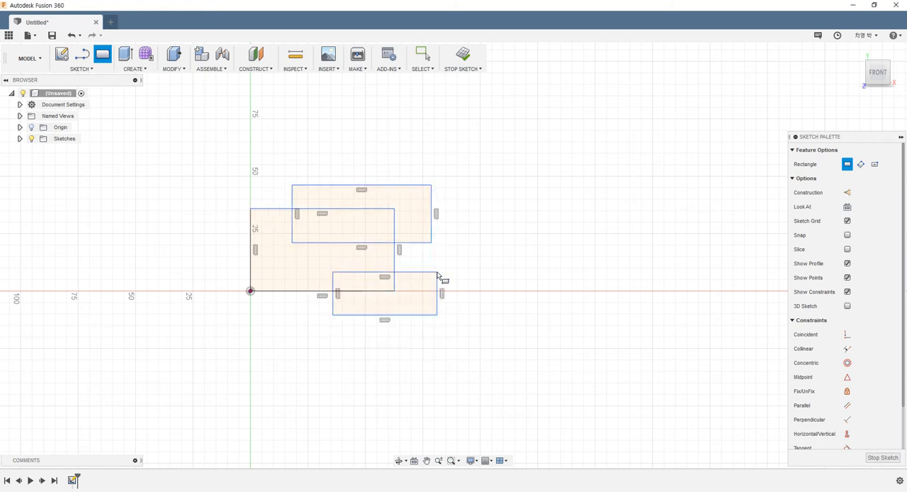
key("Escape")
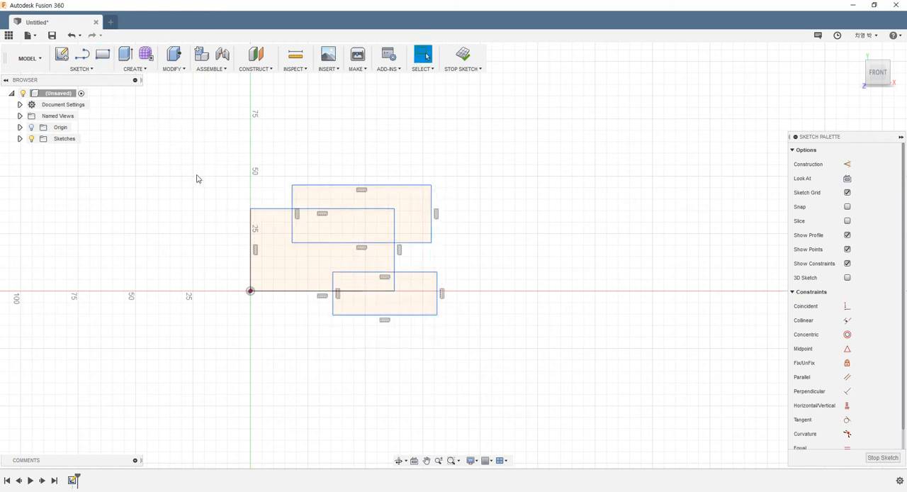
- Trim the overlapping segments of the three rectangles to form one closed stepped profile starting at the origin
left_click(291, 196)
left_click(319, 209)
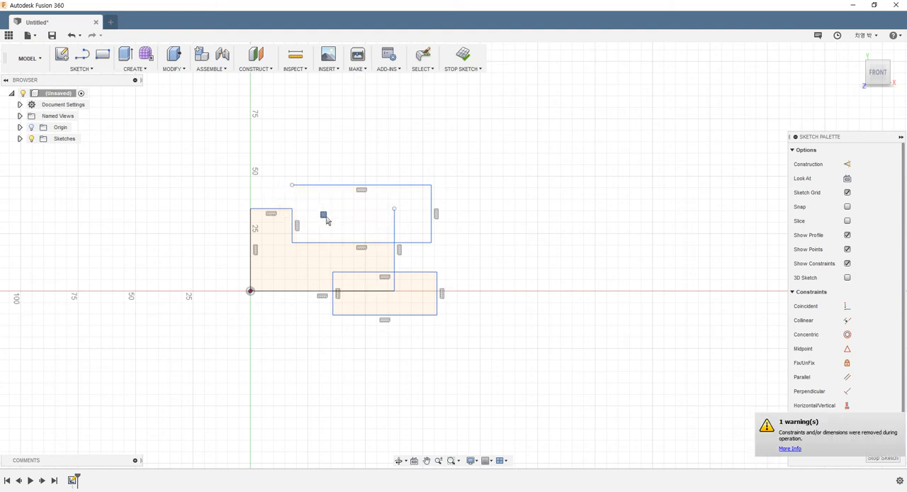
left_click(394, 226)
left_click(407, 241)
left_click(414, 272)
left_click(394, 281)
left_click(361, 290)
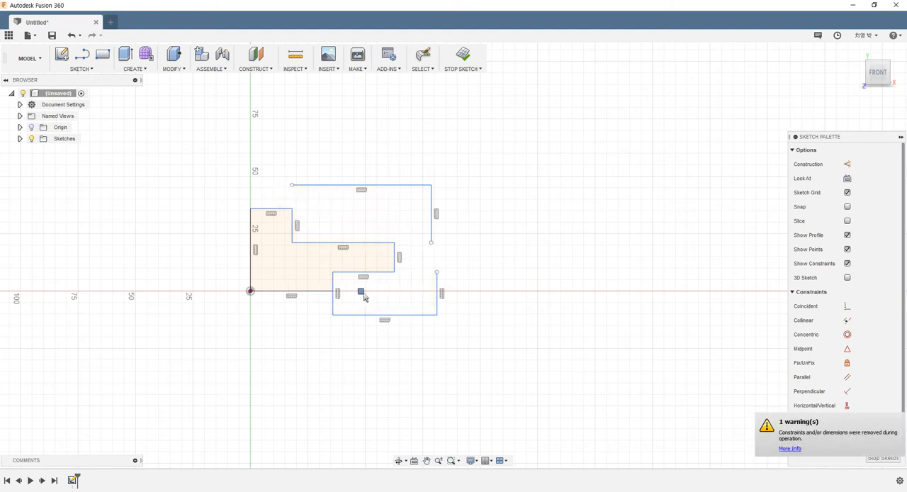
- Trim away the leftover open lines of the two smaller rectangles outside the stepped profile
left_click(332, 303)
left_click(391, 315)
left_click(438, 296)
left_click(431, 224)
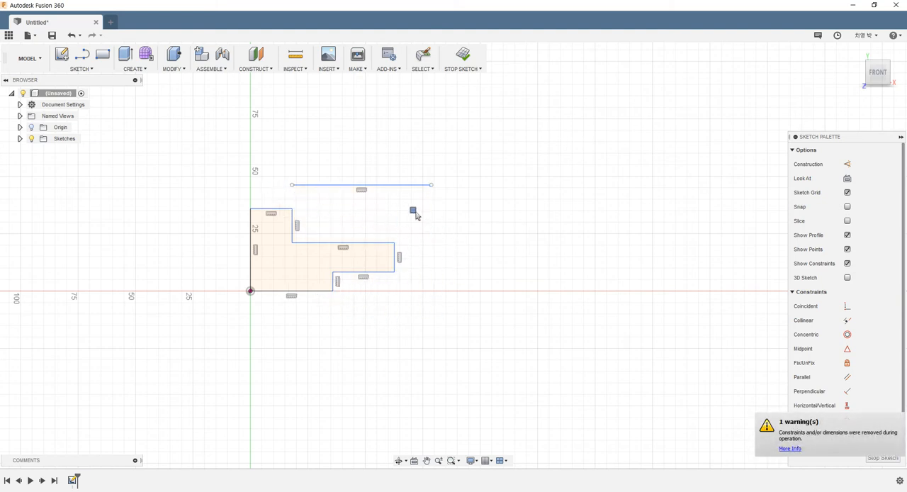
left_click(381, 185)
key("Escape")
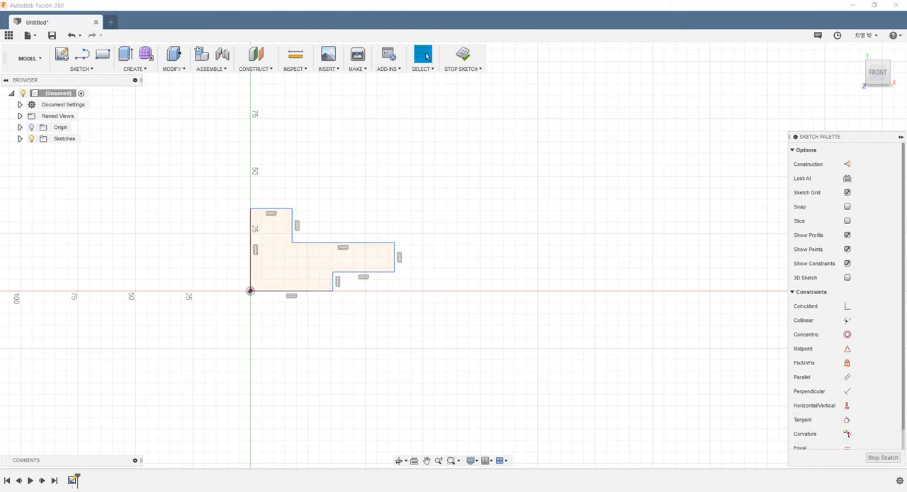
- Dimension the profile's left vertical edge to 50 mm
left_click(300, 363)
key("d")
left_click(252, 248)
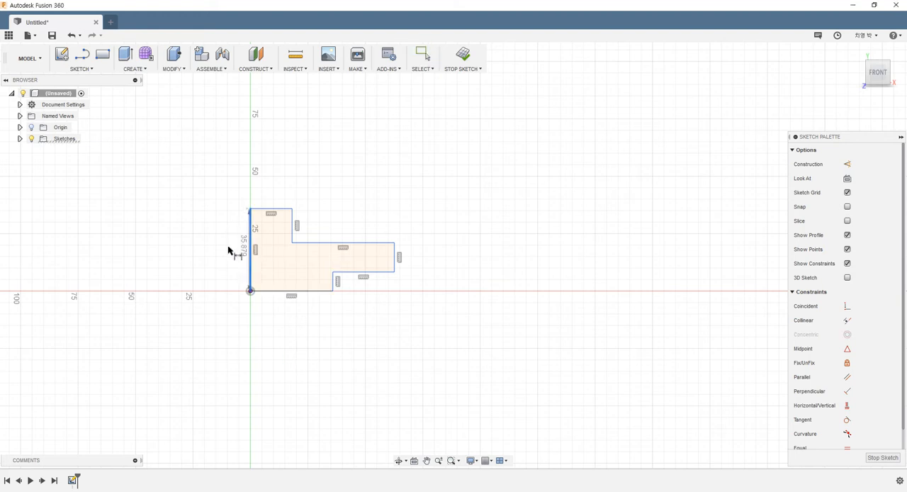
left_click(206, 245)
type("50")
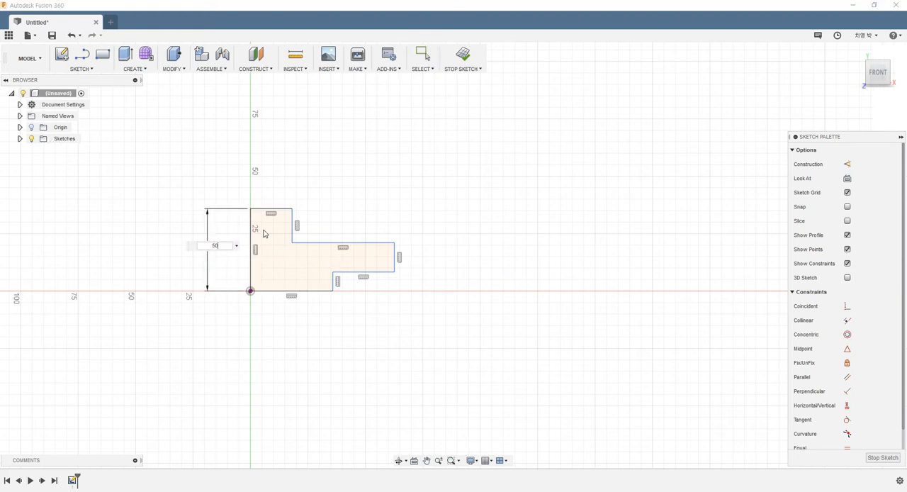
key("Return")
- Dimension the profile's top edge to 15 mm and the vertical edge of the upper step to 16 mm
left_click(263, 176)
left_click(267, 164)
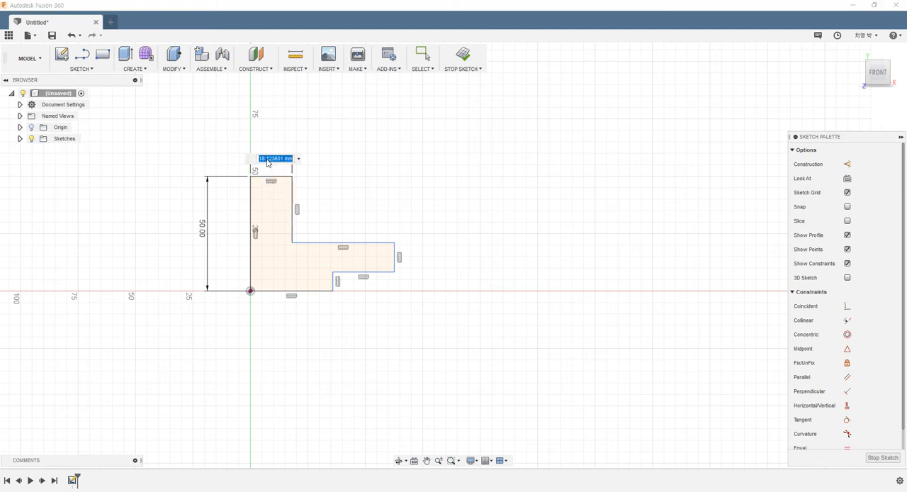
type("15")
key("Return")
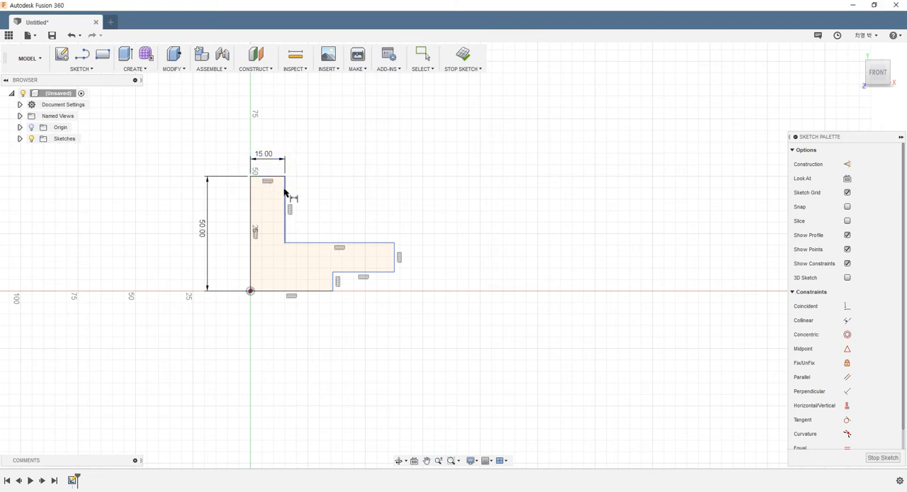
left_click(286, 200)
left_click(309, 198)
type("16")
key("Return")
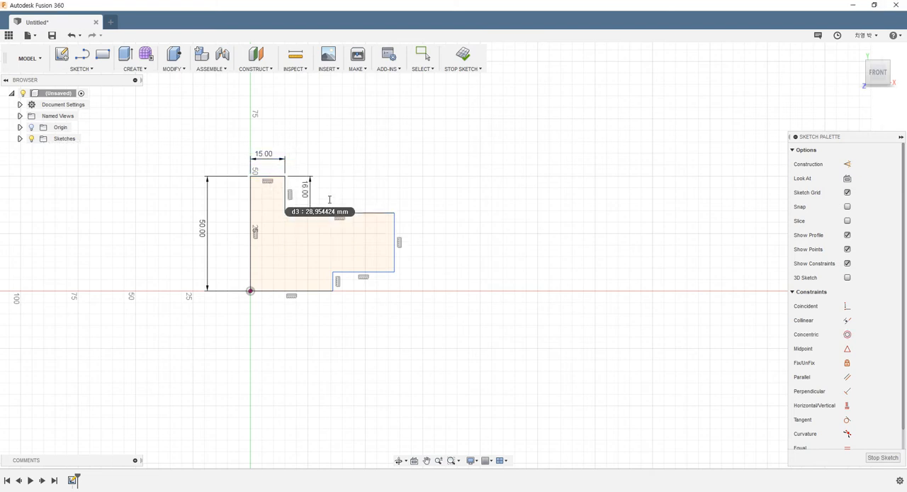
- Dimension the overall width between the profile's left and right vertical edges to 110 mm
left_click(250, 268)
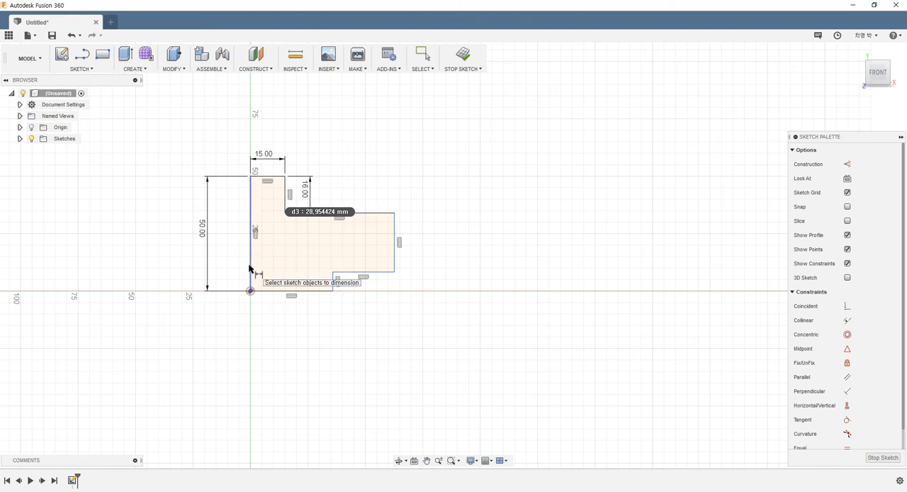
left_click(394, 253)
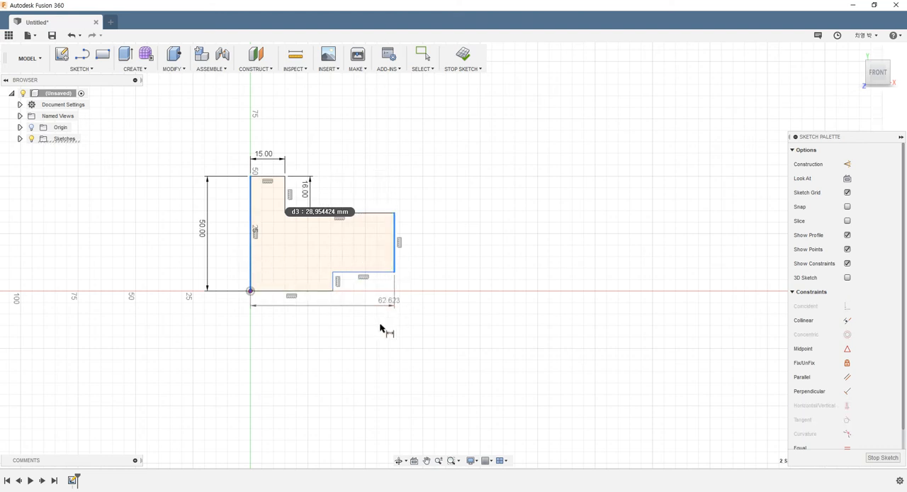
left_click(348, 345)
type("110")
key("Return")
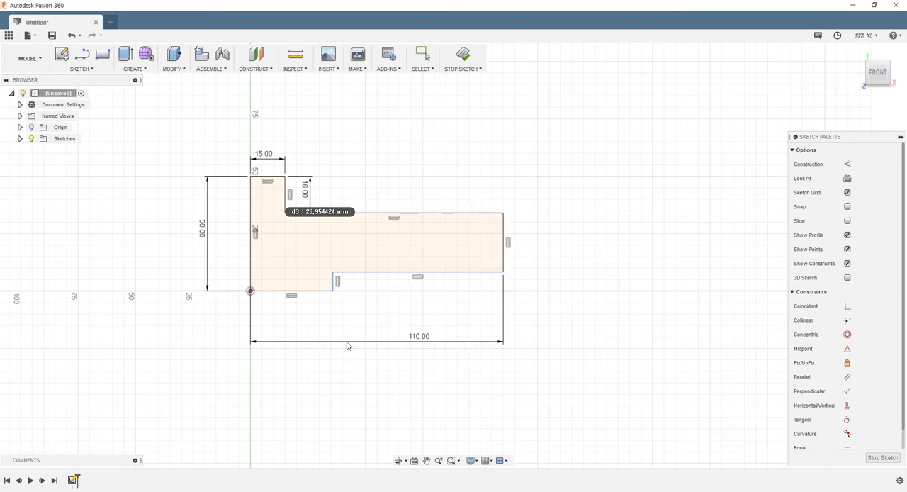
- Dimension the lower-right notch to 55 mm long and 16 mm high
left_click(429, 272)
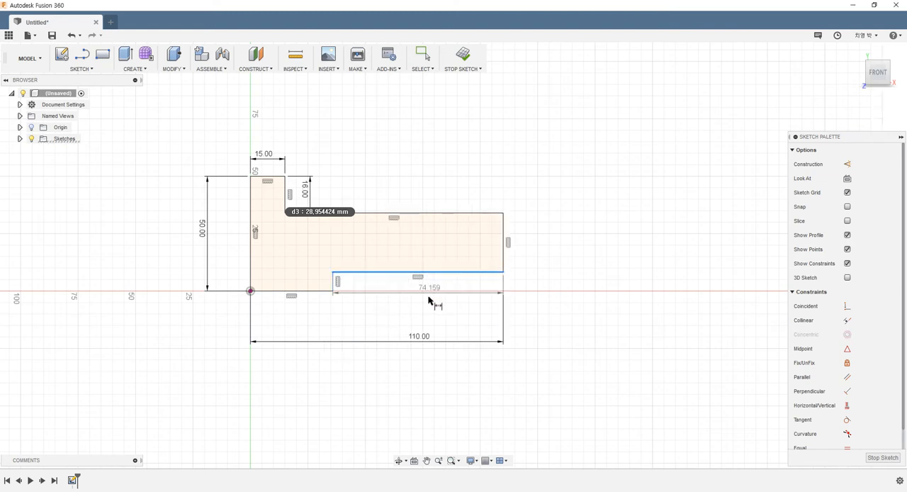
left_click(426, 310)
type("5")
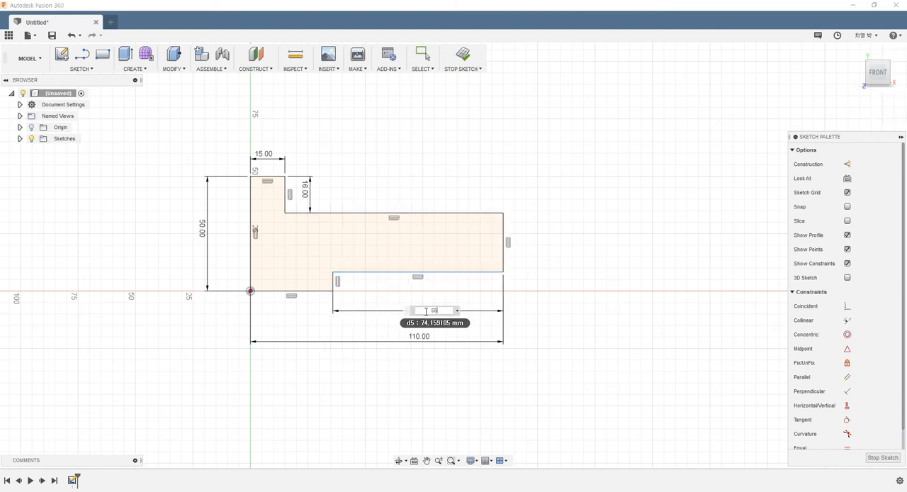
type("5")
key("Return")
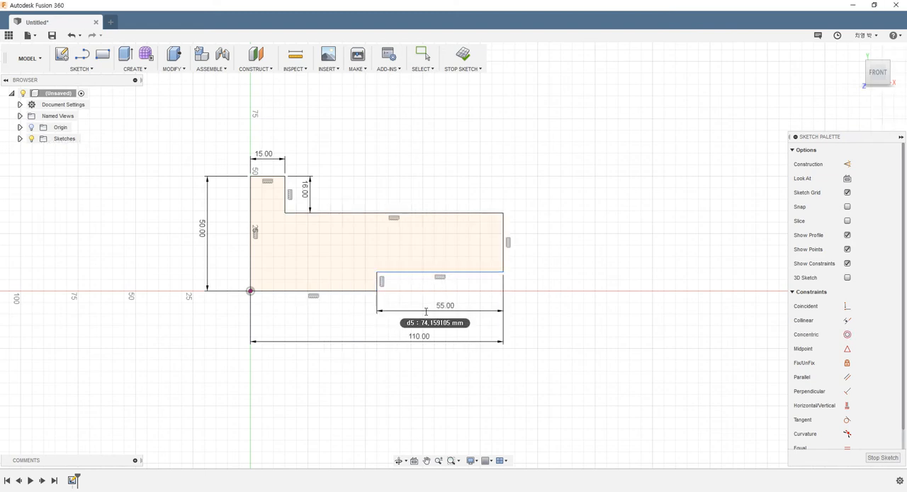
left_click(376, 284)
left_click(543, 284)
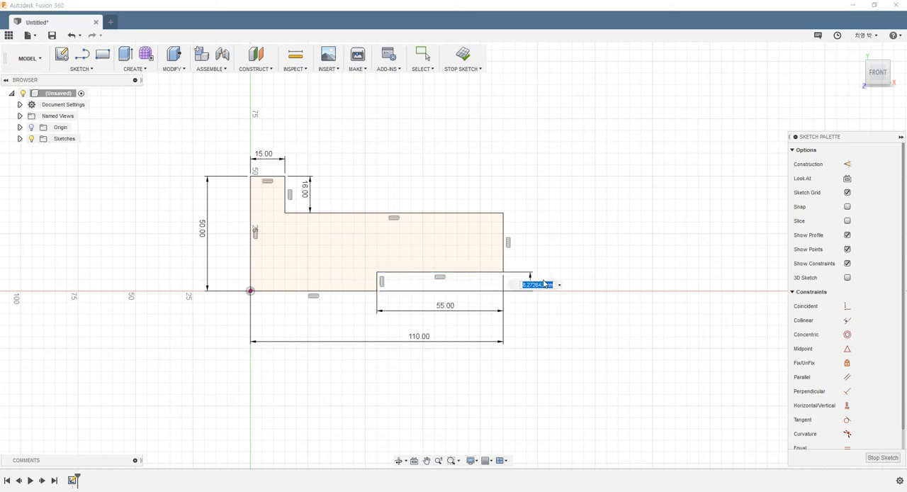
type("16")
key("Return")
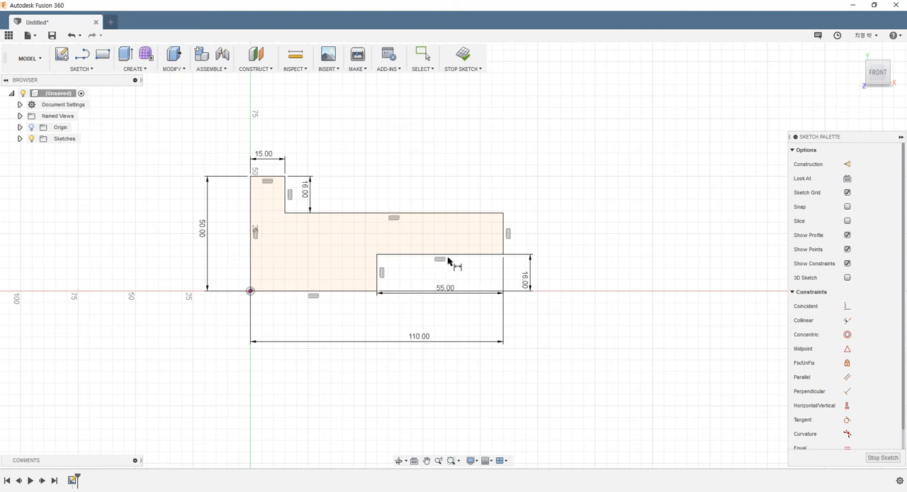
- Move the 55 mm and 15 mm dimensions farther away from the profile, and finish the sketch
scroll(447, 261, "down", 2)
scroll(528, 235, "up", 2)
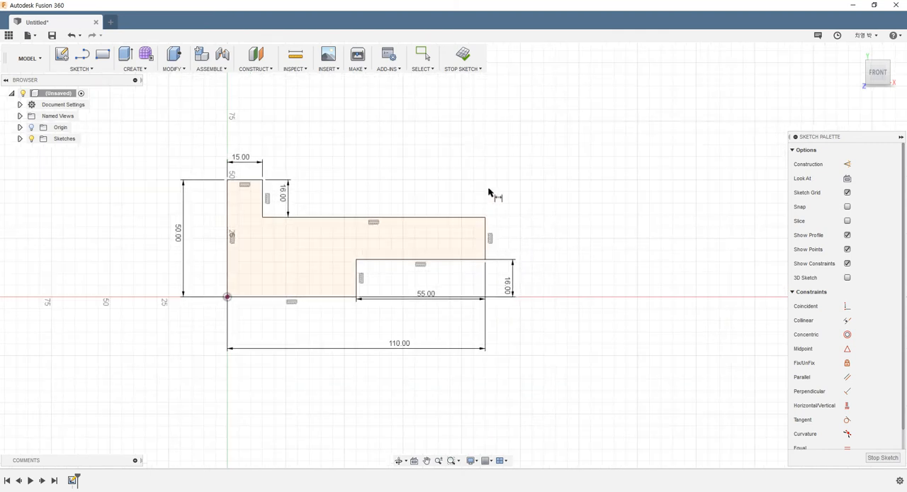
key("Escape")
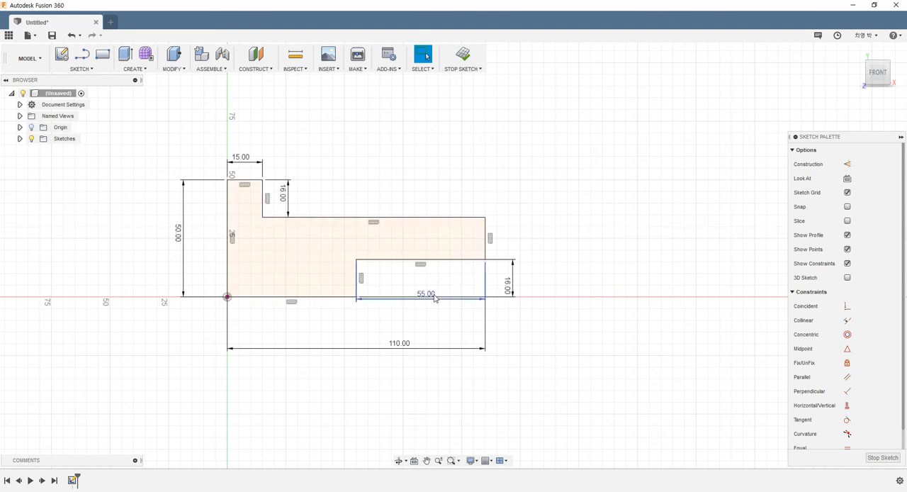
left_click_drag(435, 298, 434, 313)
left_click_drag(248, 166, 248, 158)
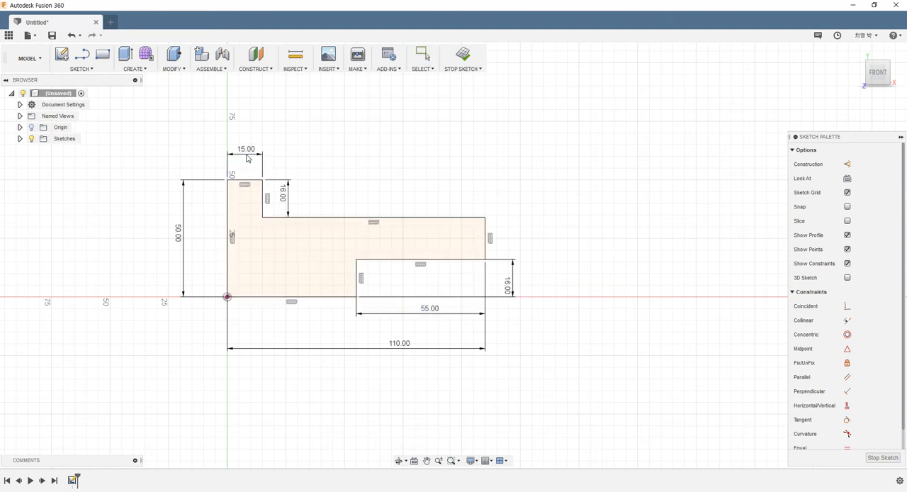
left_click(466, 55)
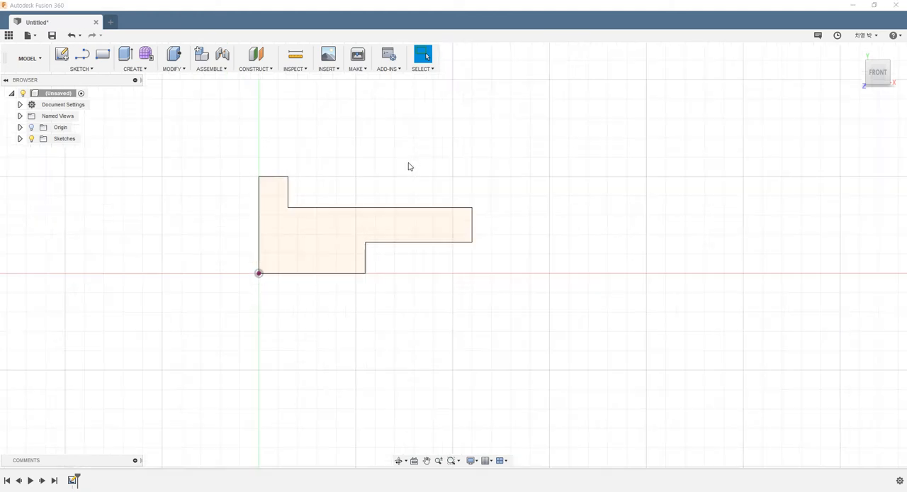
middle_click_drag(409, 166, 385, 213, "shift")
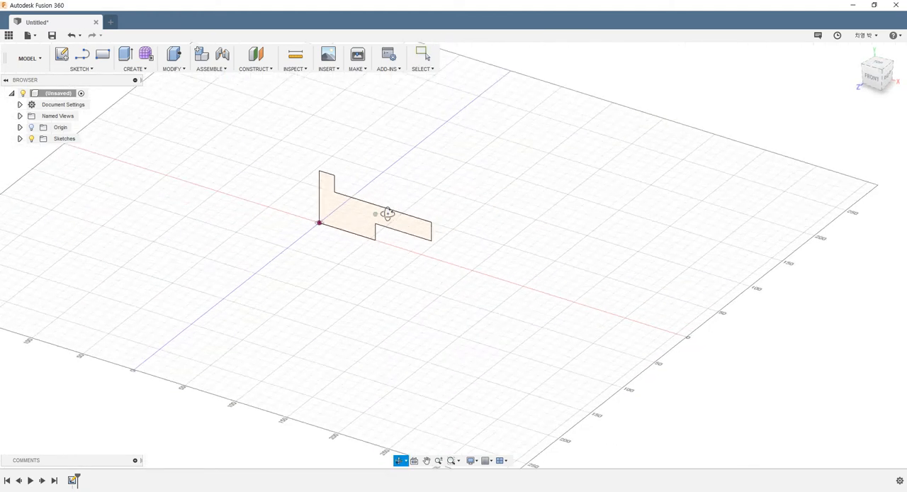
- Extrude the stepped profile symmetrically as a new body, with a distance of 70 mm measured as whole length
scroll(383, 218, "down", 3)
scroll(336, 140, "up", 2)
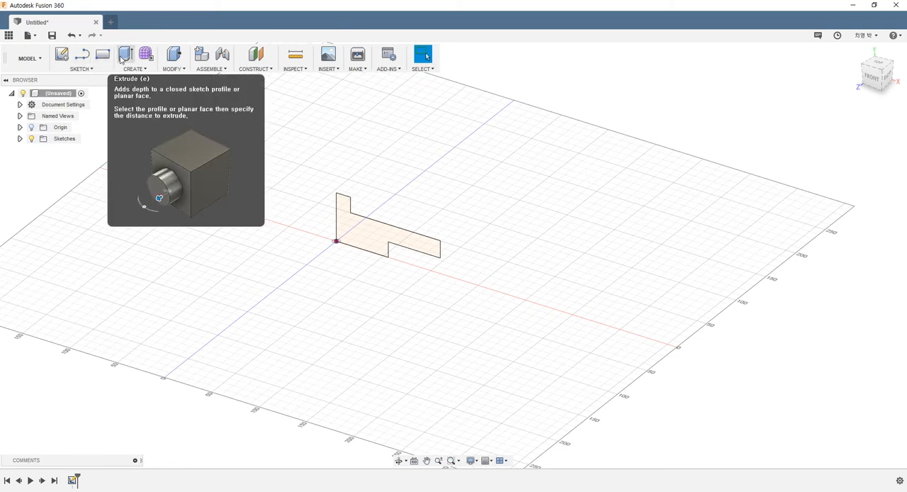
left_click(121, 59)
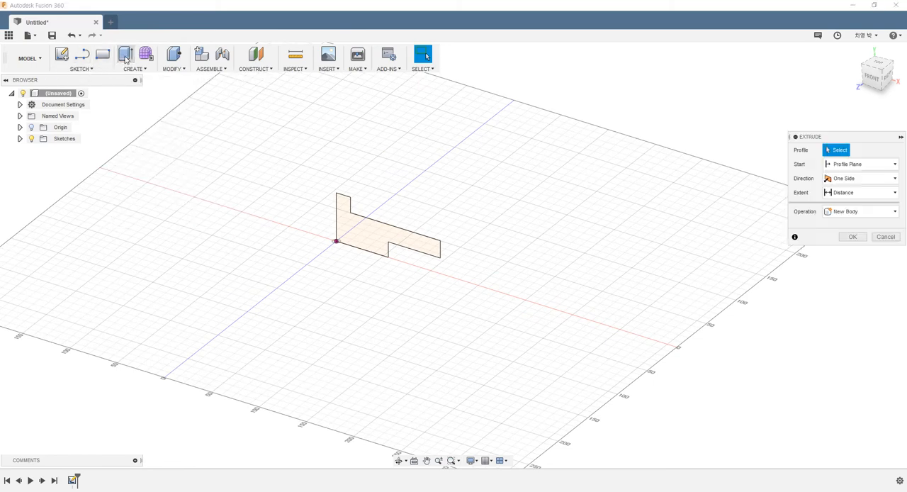
left_click(372, 224)
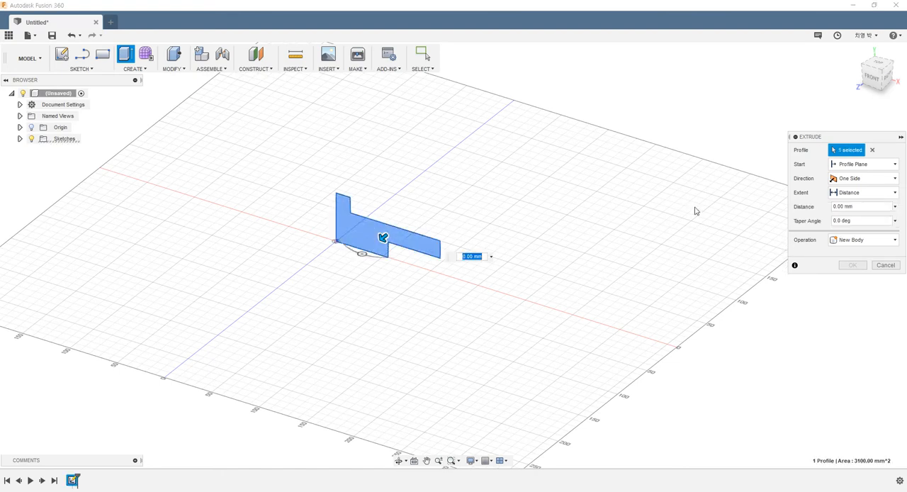
left_click(852, 184)
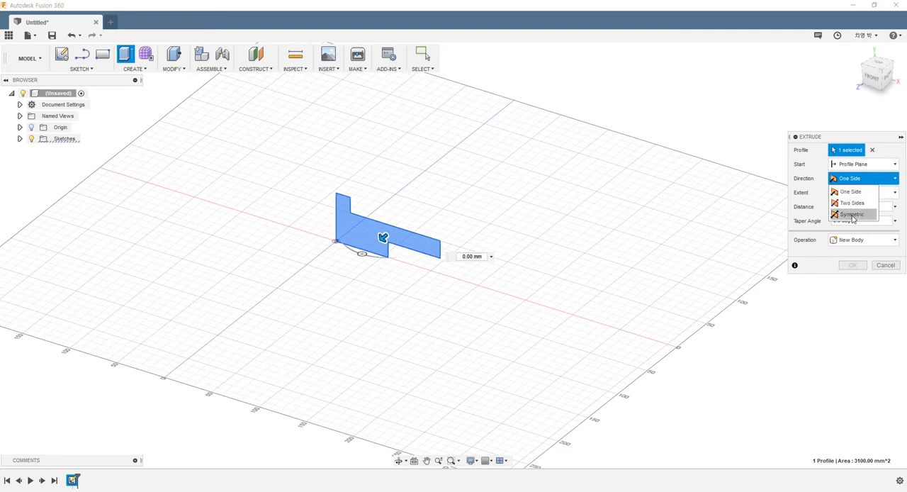
left_click(852, 214)
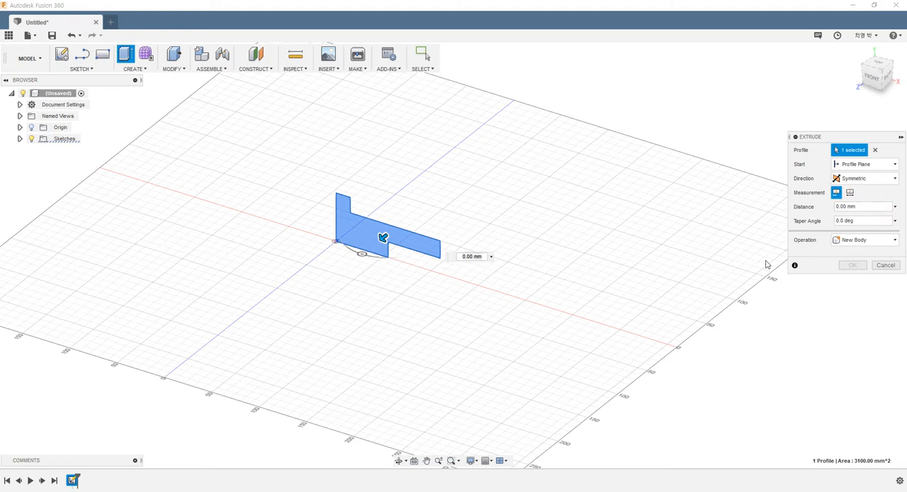
left_click(871, 206)
type("70")
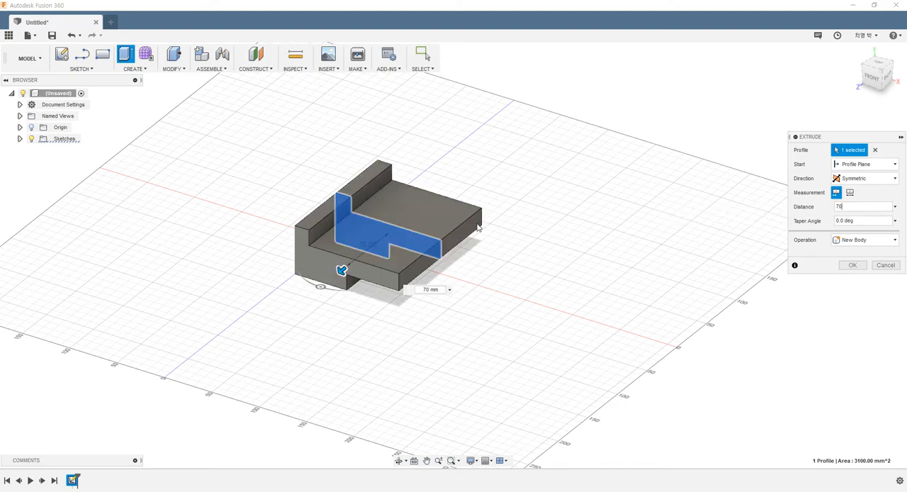
mouse_move(491, 243)
middle_mouse_down("shift")
mouse_move(435, 259)
mouse_move(460, 227)
mouse_move(498, 205)
mouse_move(511, 228)
mouse_move(492, 249)
mouse_move(504, 241)
middle_mouse_up("shift")
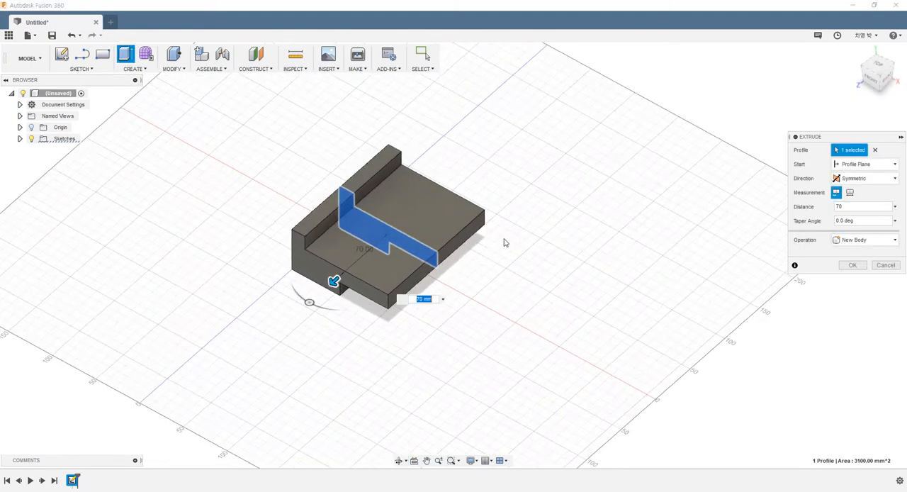
left_click(851, 193)
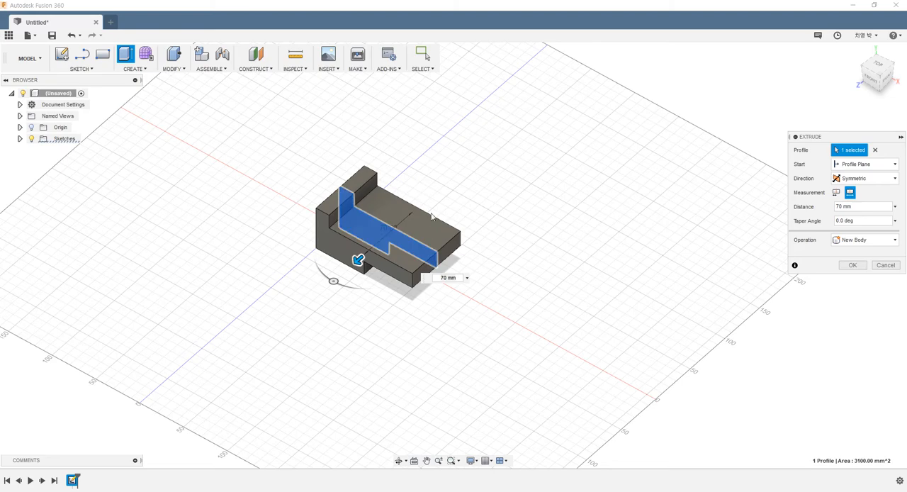
left_click(853, 265)
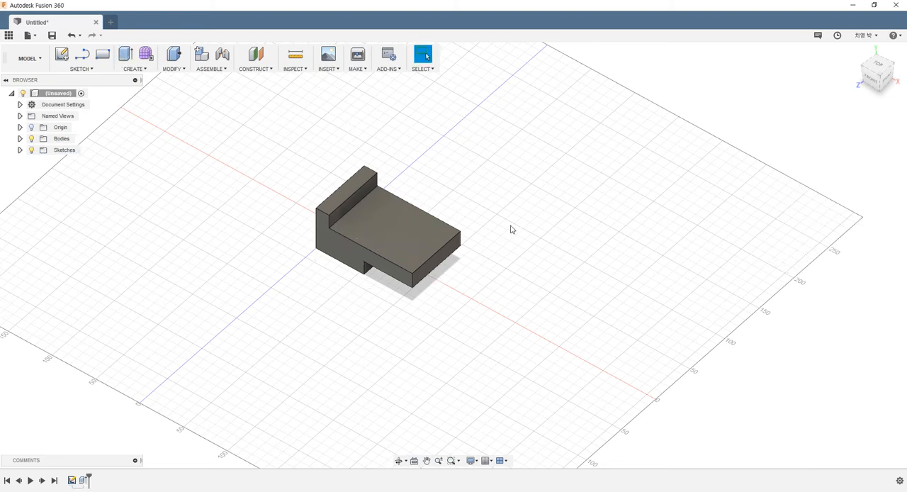
- Start a new sketch on the large flat face in front of the raised step
scroll(496, 240, "down", 3)
scroll(492, 231, "up", 5)
middle_click_drag(492, 231, 423, 247, "shift")
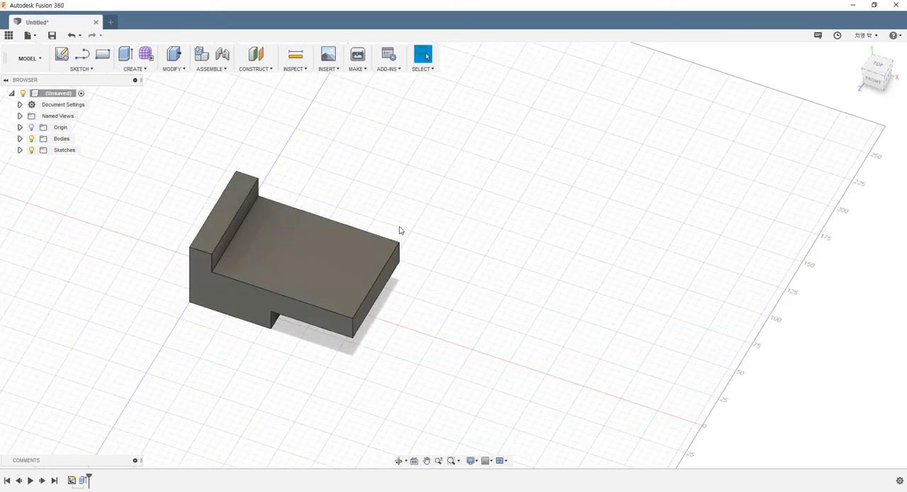
scroll(390, 227, "down", 2)
key("Escape")
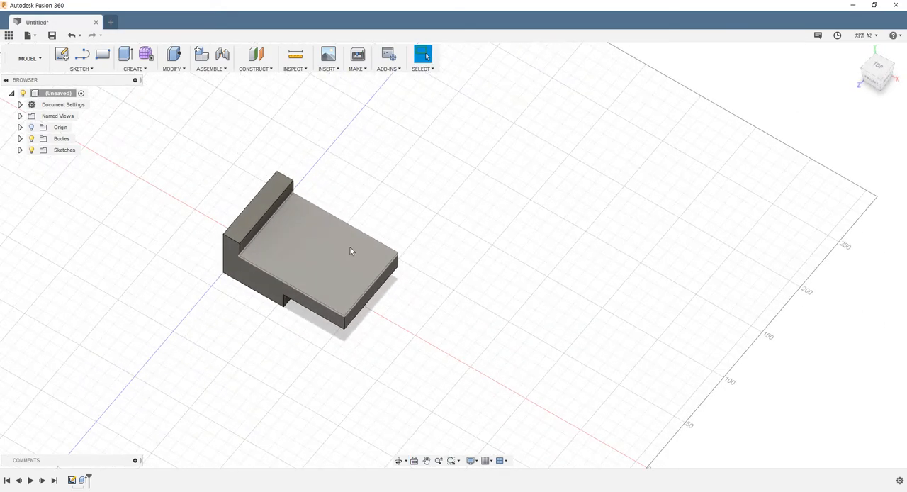
scroll(348, 233, "up", 3)
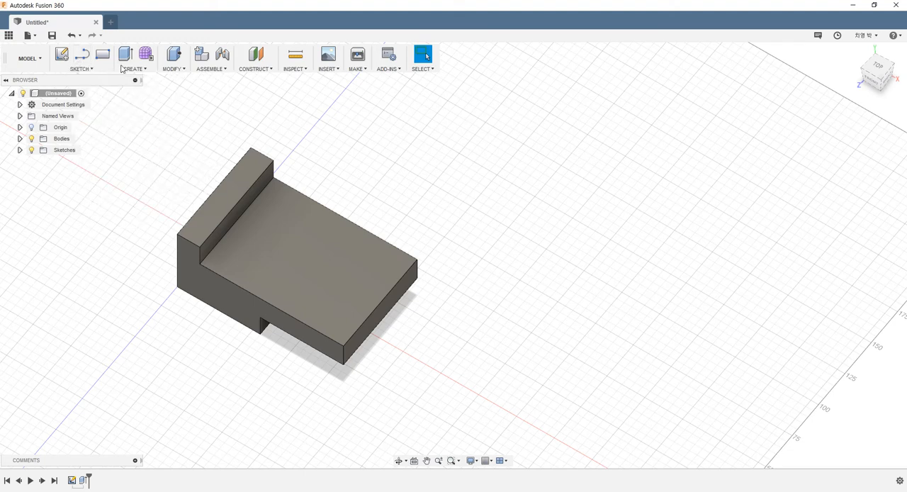
left_click(62, 57)
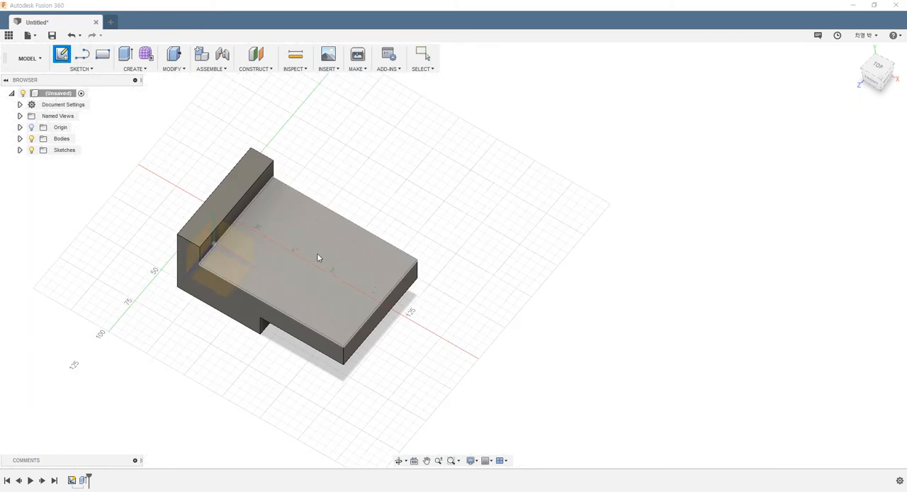
middle_click_drag(318, 257, 299, 277, "shift")
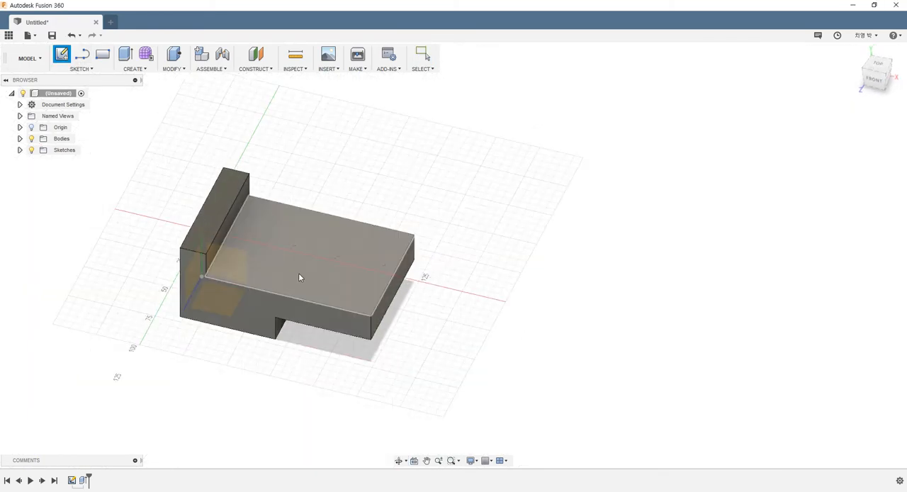
left_click(346, 285)
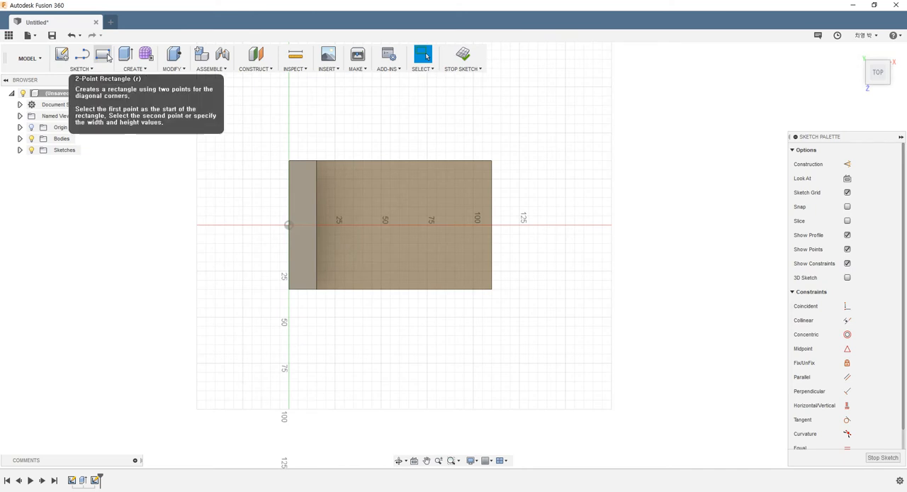
- Draw a two-point rectangle about 17 by 15 mm inward from the face's front outer corner, opposite the raised step
left_click(107, 57)
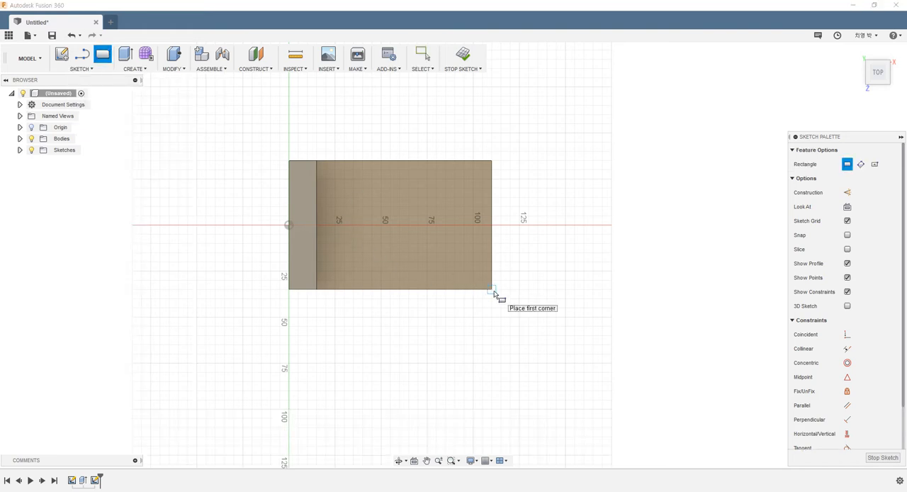
mouse_move(455, 279)
middle_mouse_down("shift")
mouse_move(470, 249)
mouse_move(441, 225)
mouse_move(435, 241)
mouse_move(476, 283)
middle_mouse_up("shift")
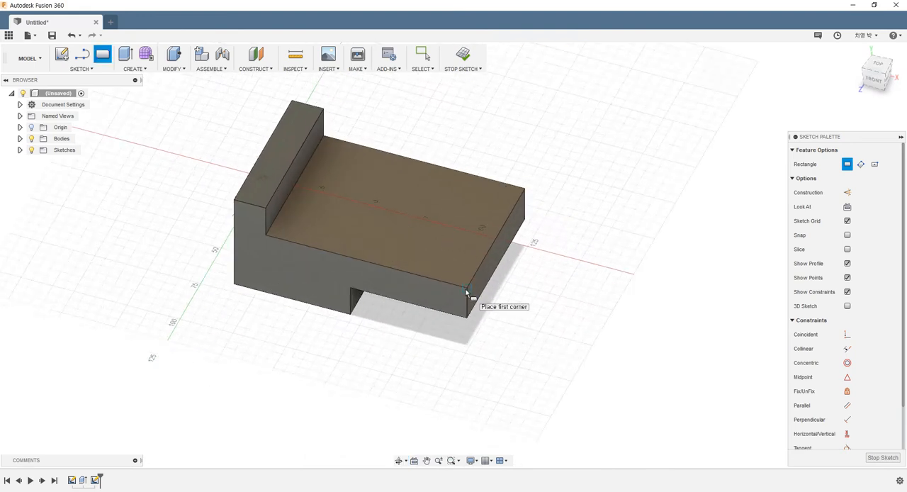
left_click(877, 65)
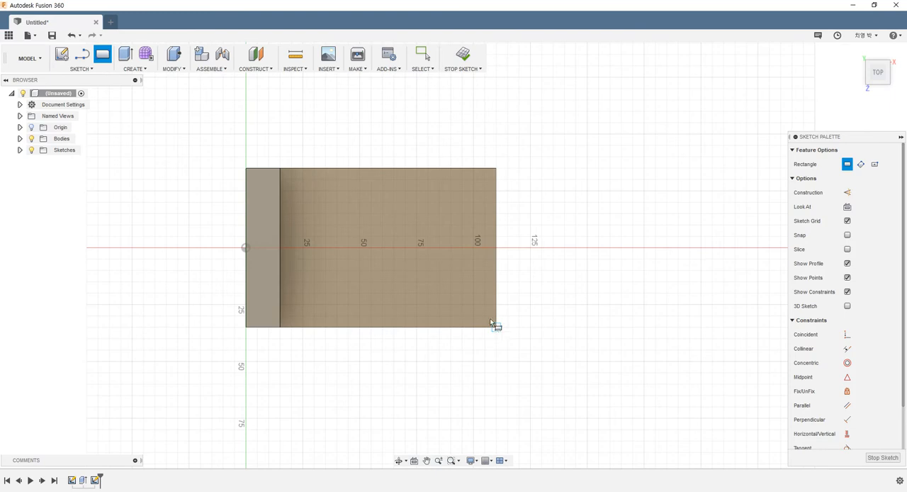
left_click(496, 326)
left_click(457, 293)
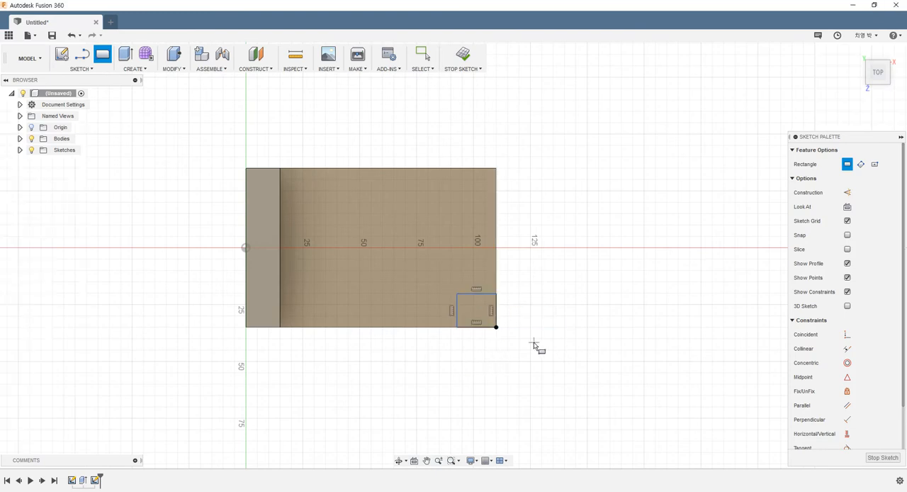
key("Escape")
- Dimension the corner rectangle to 15 mm high and 15 mm wide
key("d")
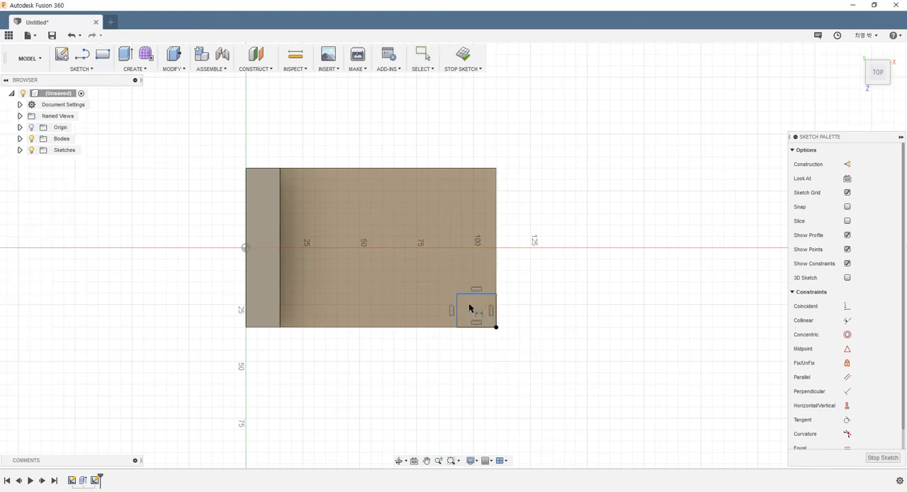
left_click(458, 312)
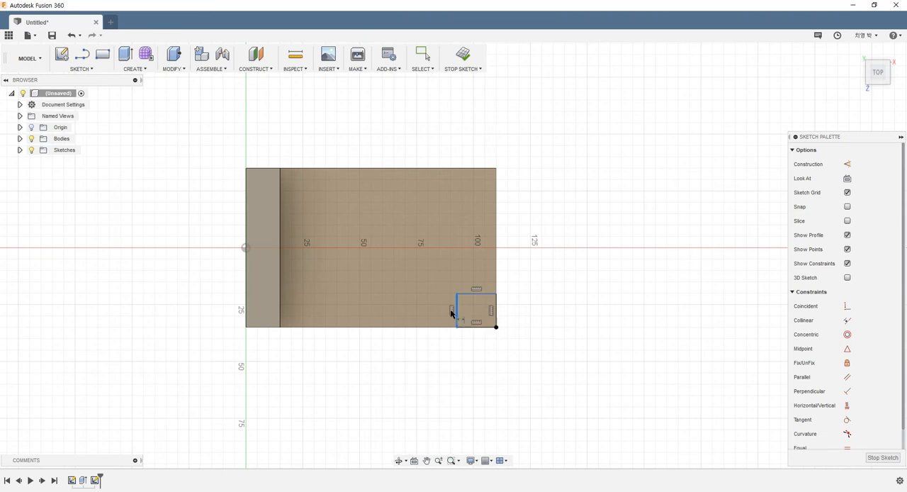
left_click(411, 352)
type("15")
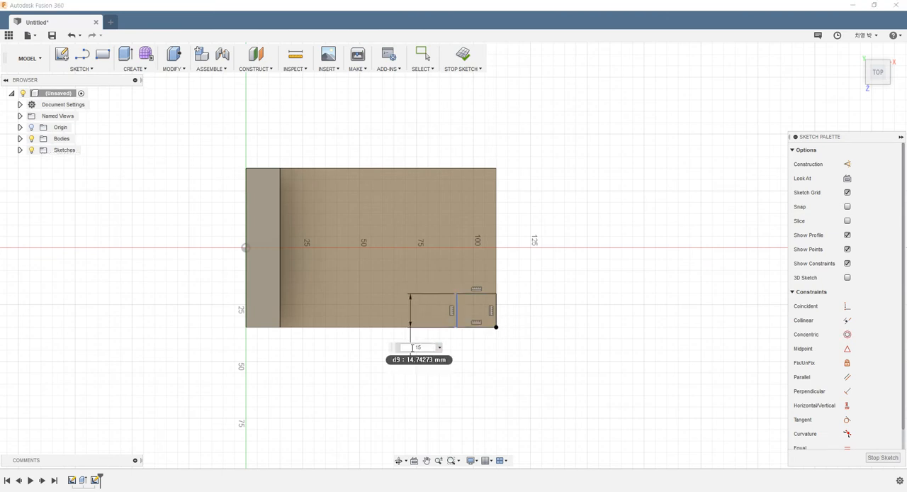
key("Return")
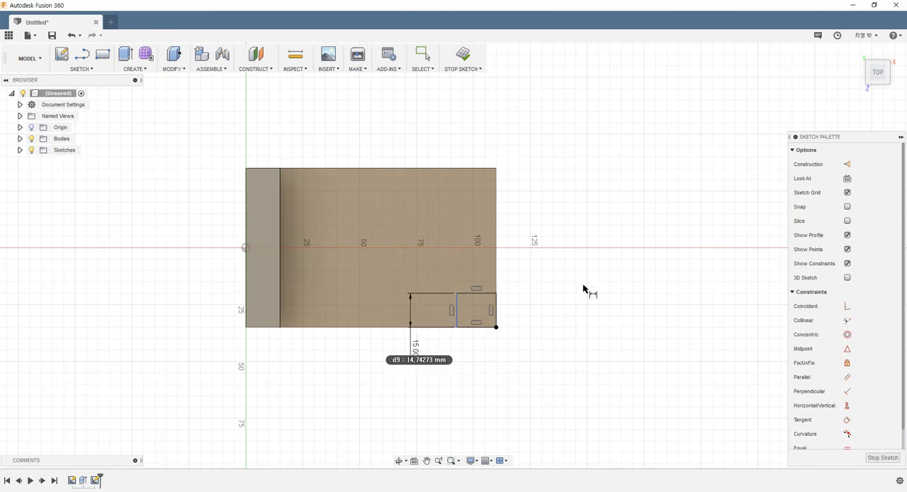
left_click(475, 292)
left_click(475, 275)
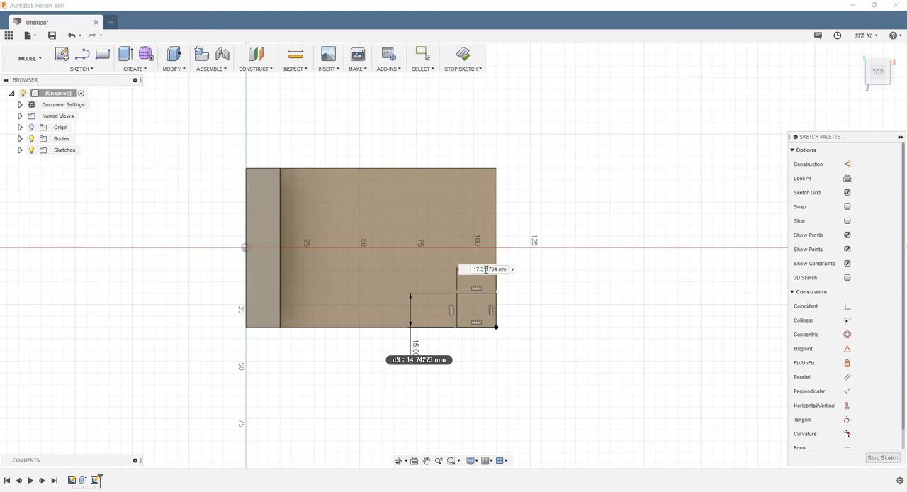
type("15")
key("Return")
key("Escape")
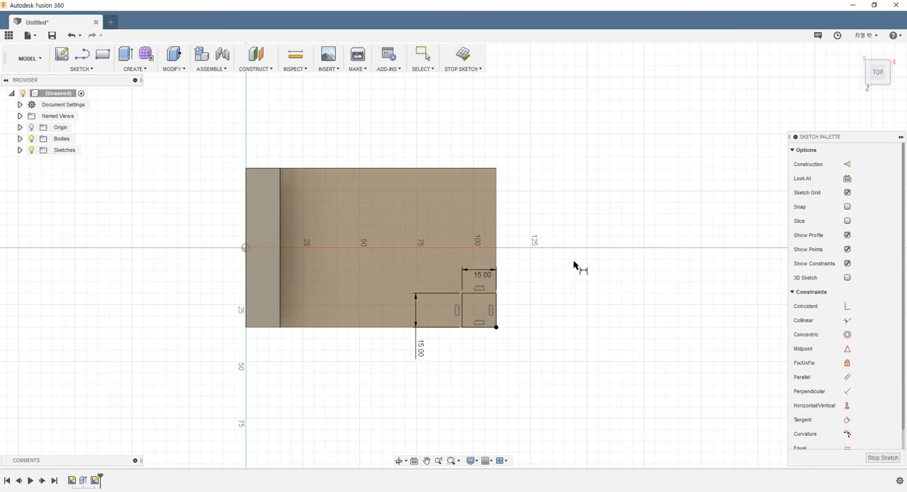
- Move the vertical 15 mm dimension alongside the corner square, and finish the sketch
left_click_drag(421, 345, 433, 314)
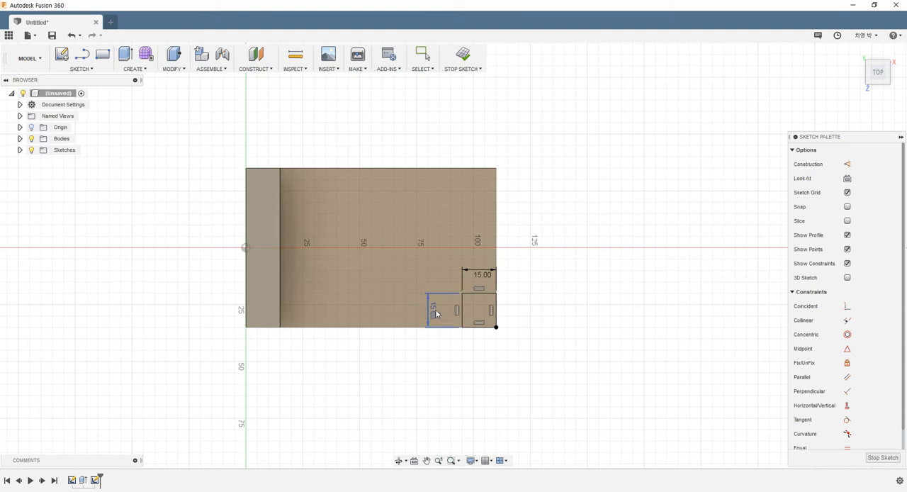
left_click(464, 56)
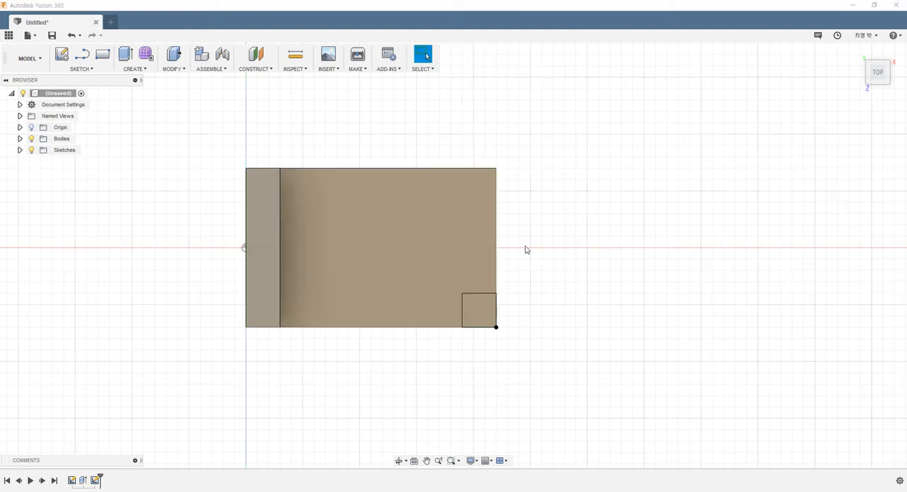
- Extrude the corner square 20 mm upward and join it to the existing body
mouse_move(525, 249)
middle_mouse_down("shift")
mouse_move(524, 204)
mouse_move(506, 196)
middle_mouse_up("shift")
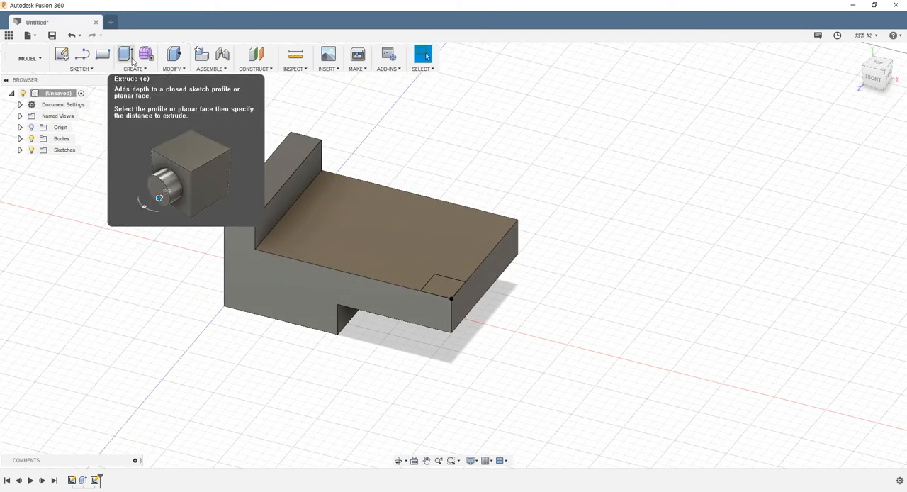
left_click(130, 59)
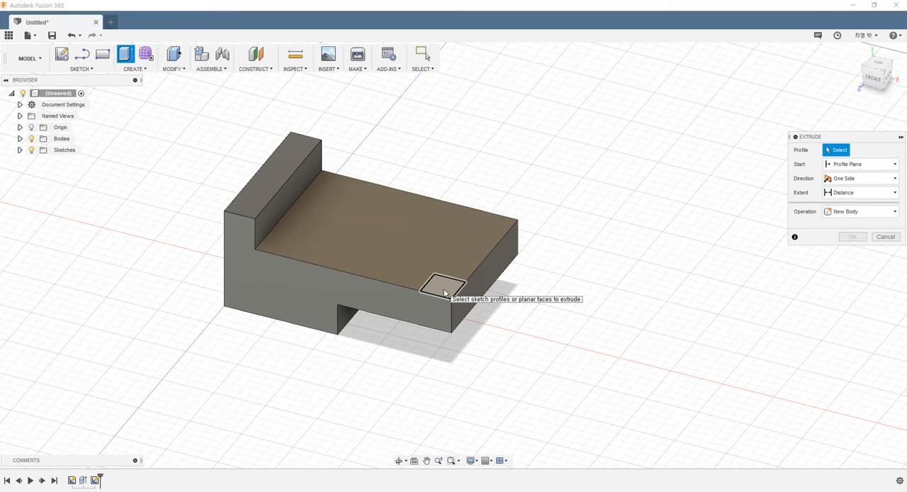
left_click(444, 292)
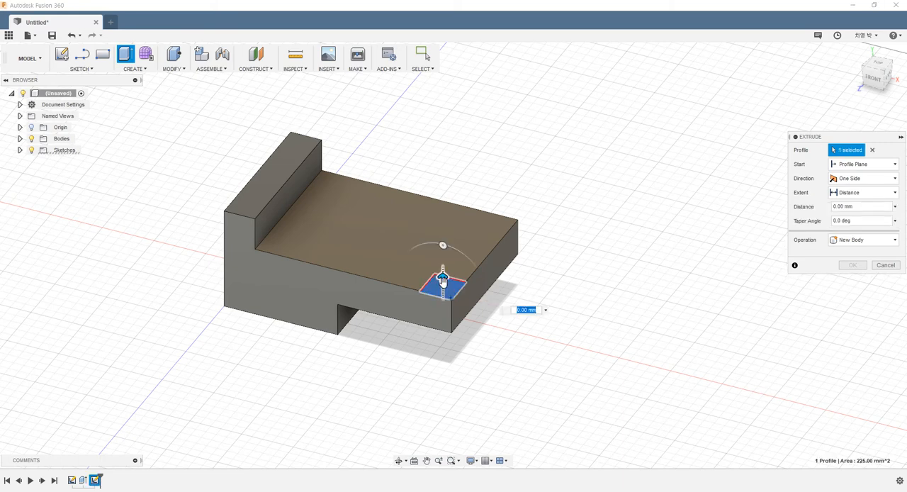
left_click_drag(443, 282, 443, 259)
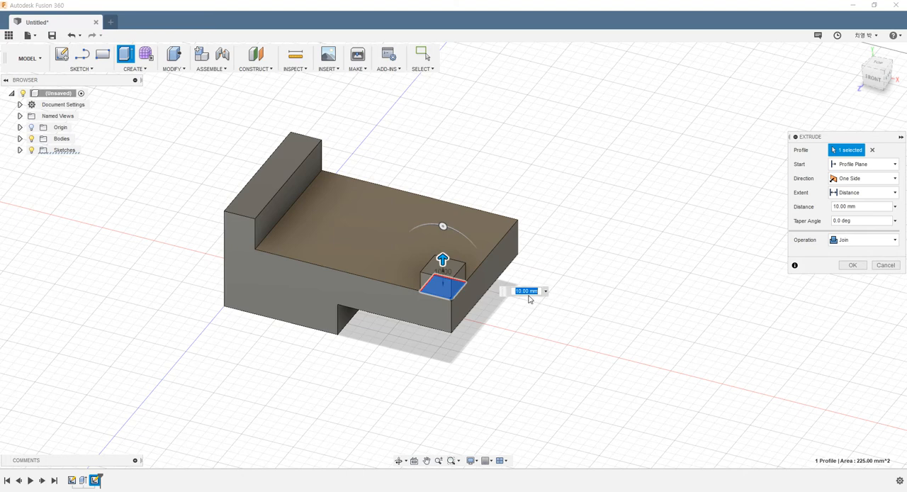
type("20")
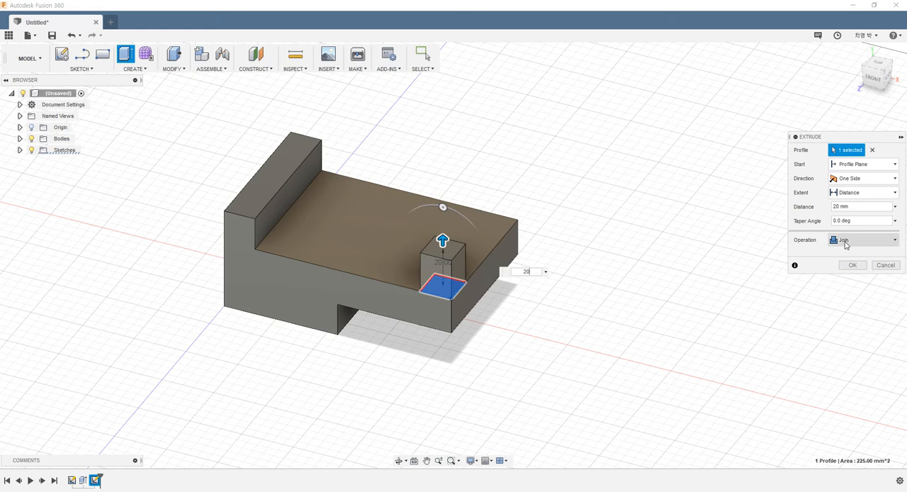
left_click(853, 265)
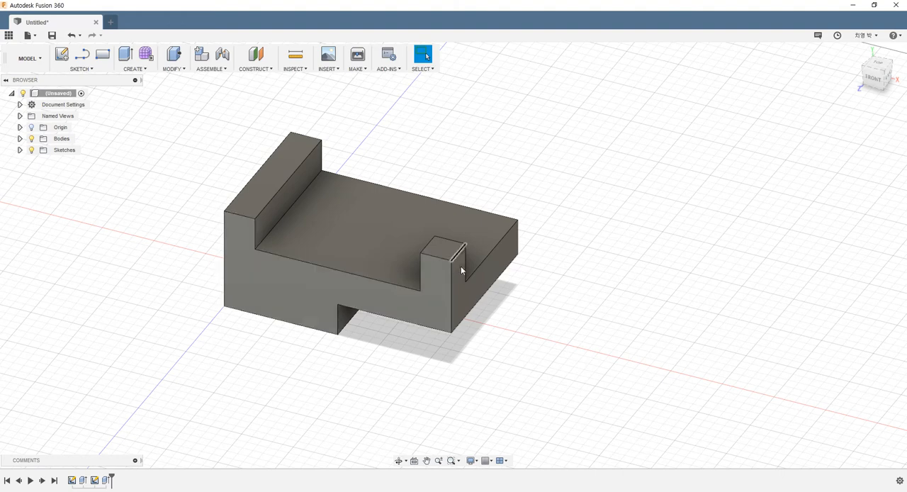
- Expand the Bodies folder and check which geometry Body1 includes
left_click(20, 140)
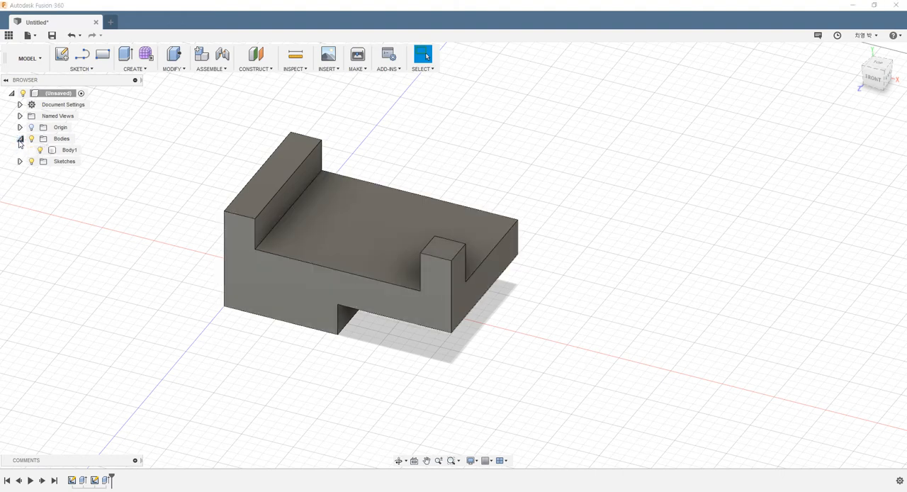
left_click(65, 152)
left_click(367, 393)
middle_click_drag(539, 232, 538, 237, "shift")
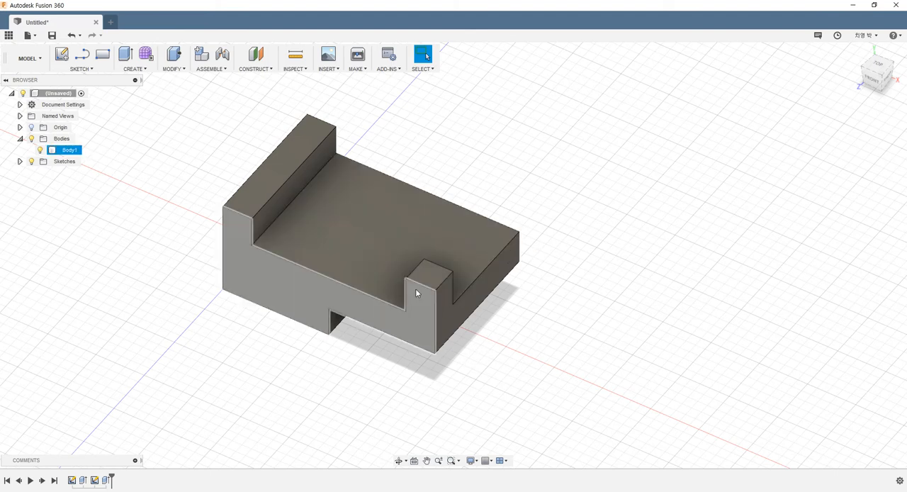
scroll(591, 250, "down", 1)
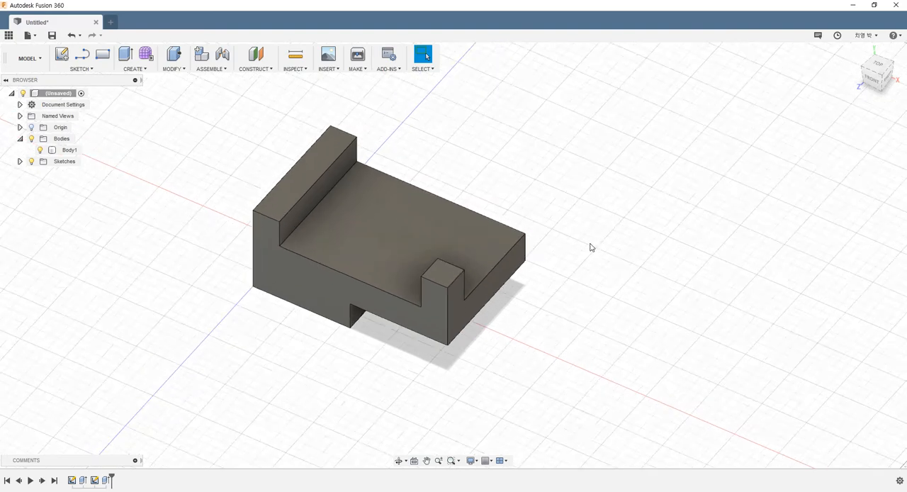
scroll(591, 247, "up", 2)
middle_click_drag(529, 233, 439, 262, "shift")
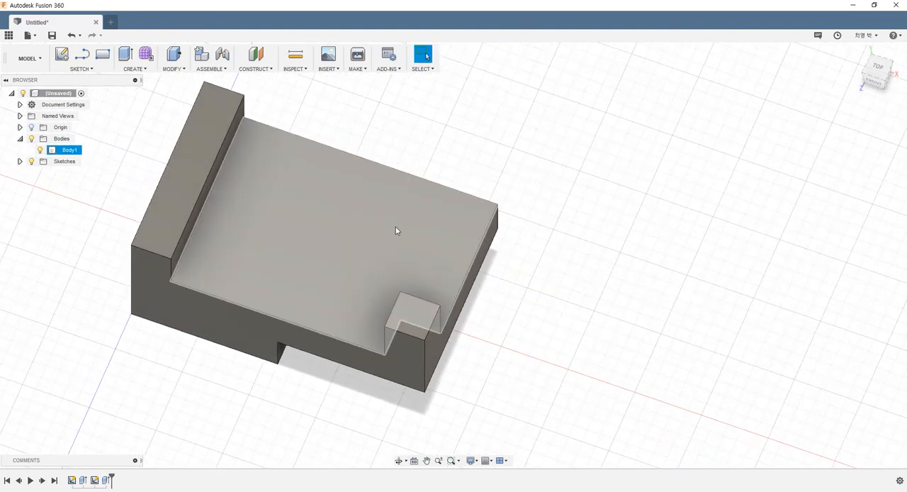
middle_click_drag(335, 302, 502, 299, "shift")
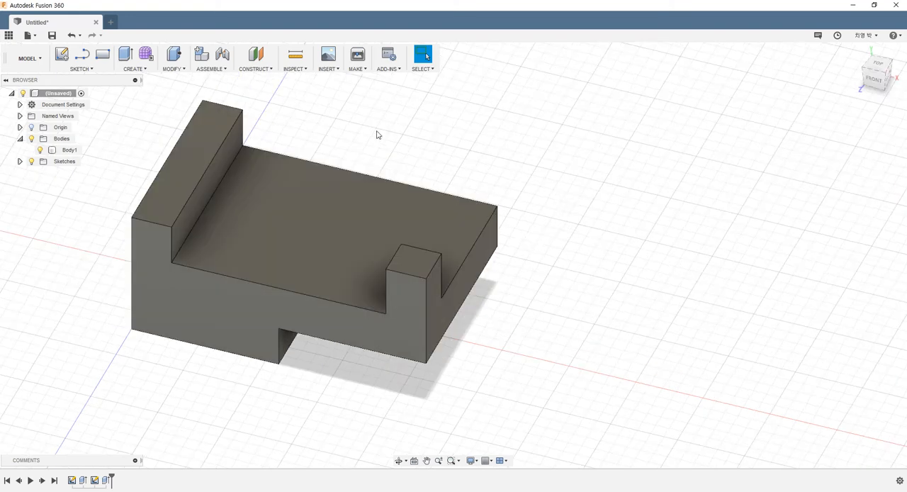
- Place a hole on the large upper face, 20 mm from the long back edge and 20 mm from the raised wall
left_click(133, 71)
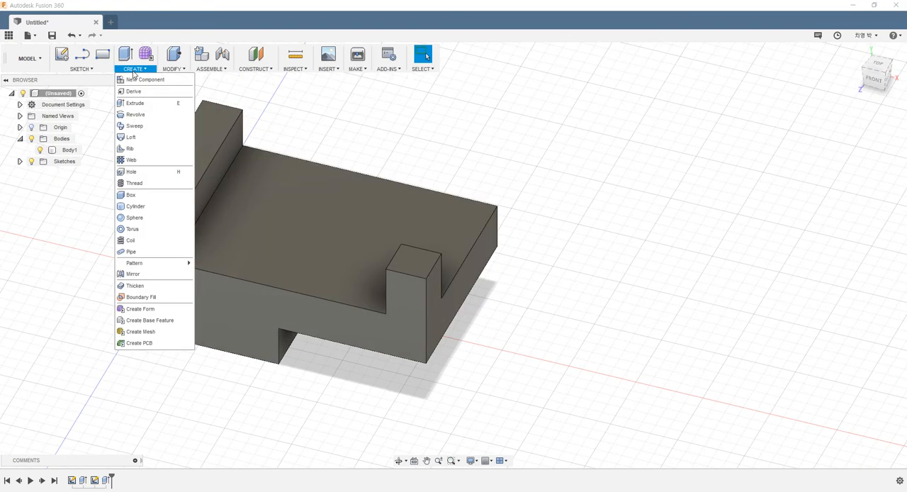
left_click(147, 175)
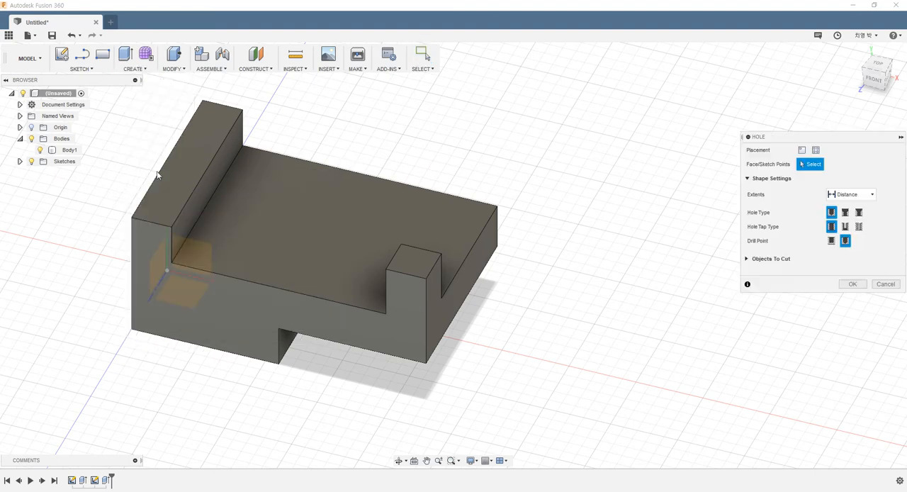
left_click(289, 188)
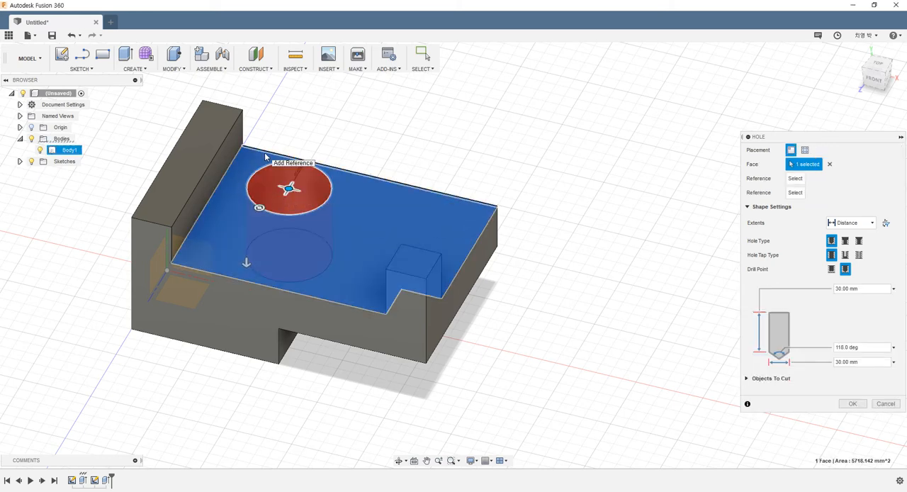
left_click(347, 175)
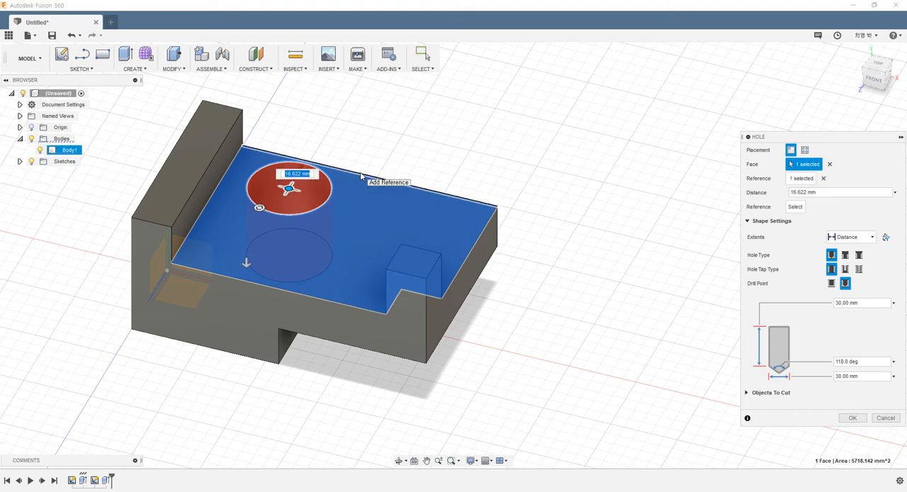
type("20")
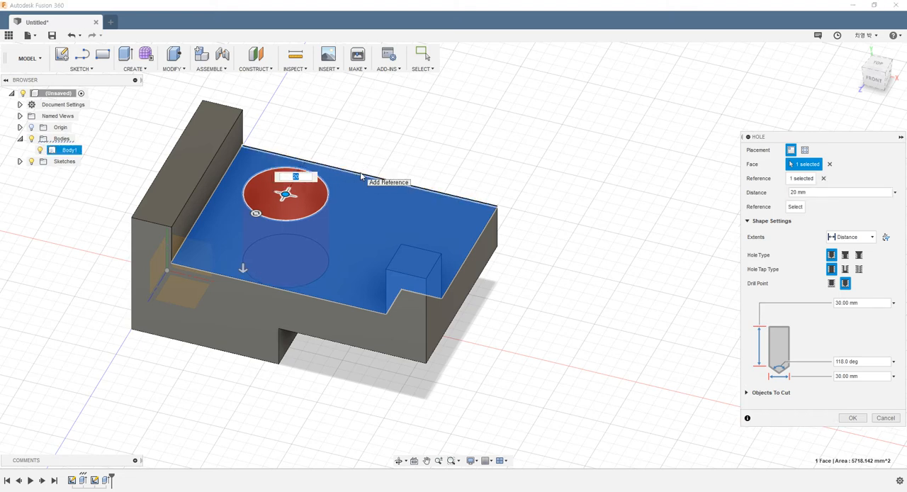
left_click(224, 178)
type("20")
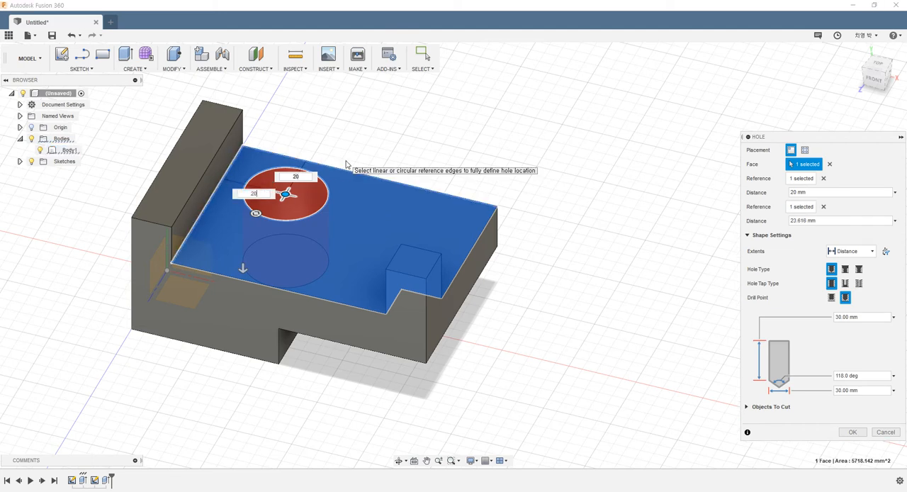
key("Return")
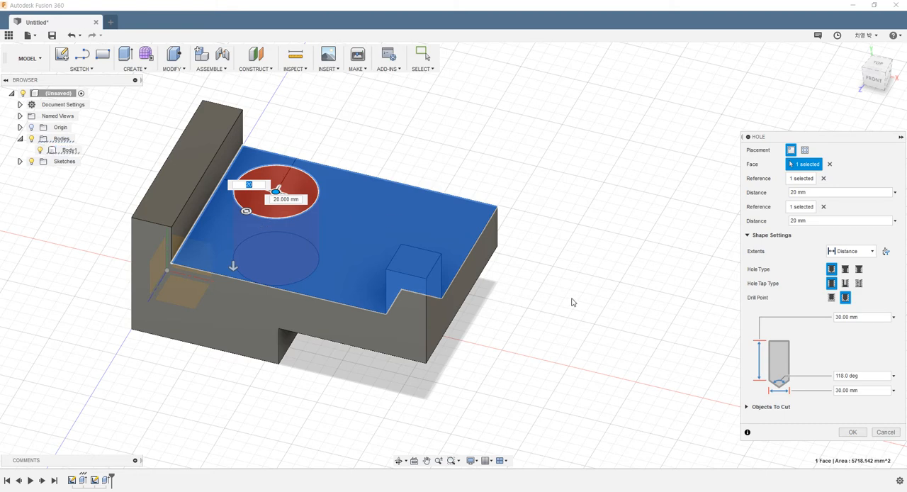
- Set the hole's diameter to 15 mm and its extent to All, and create the hole
left_click_drag(797, 139, 620, 109)
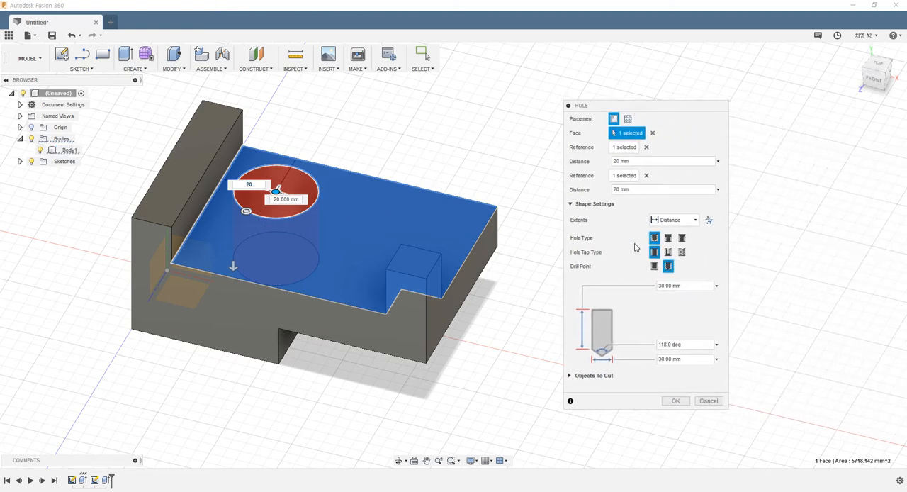
left_click(688, 360)
type("15")
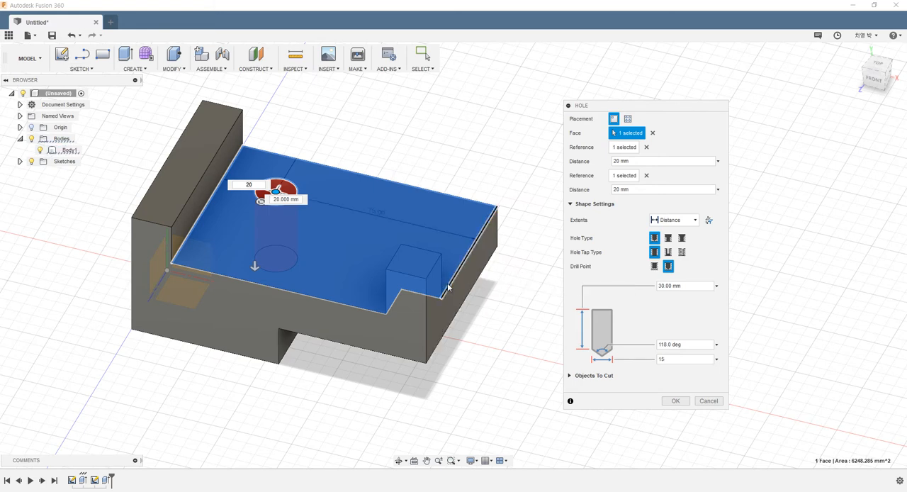
left_click(686, 221)
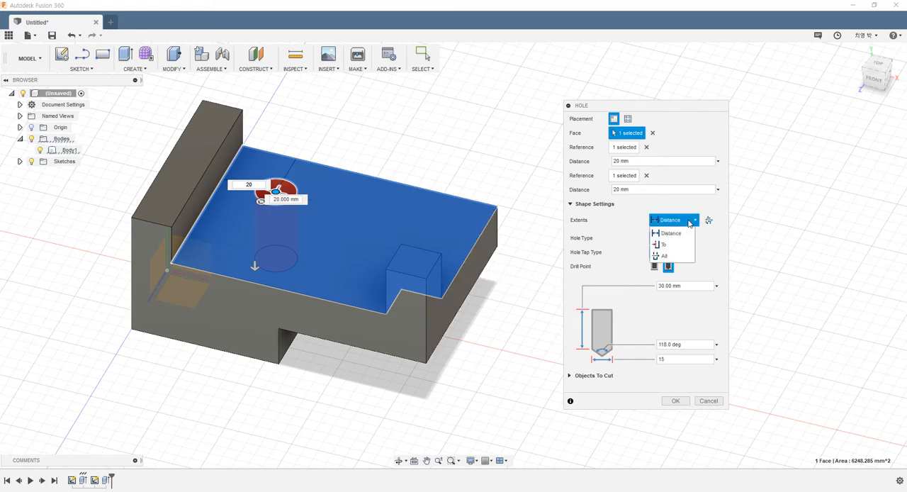
left_click(671, 257)
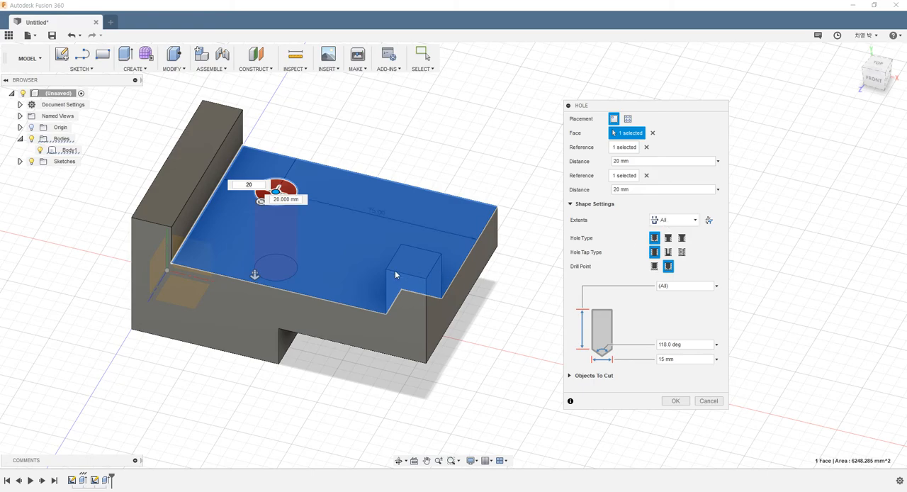
middle_click_drag(395, 270, 365, 301, "shift")
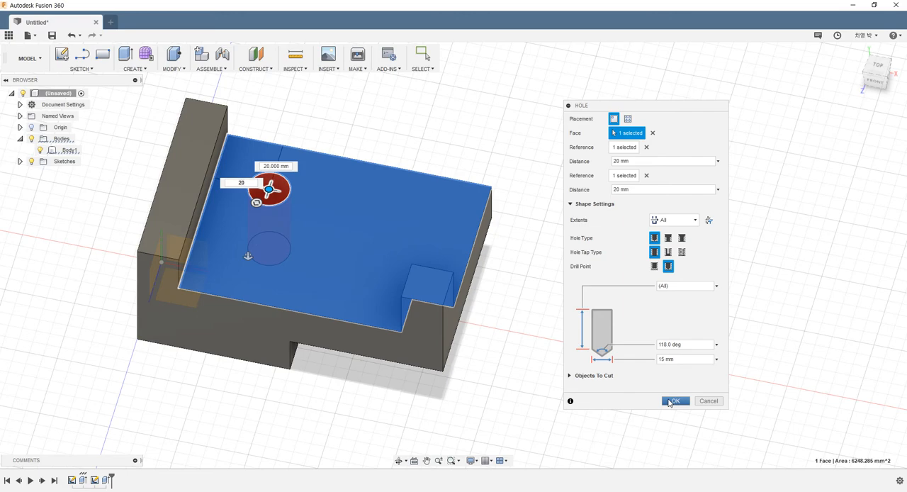
left_click(673, 401)
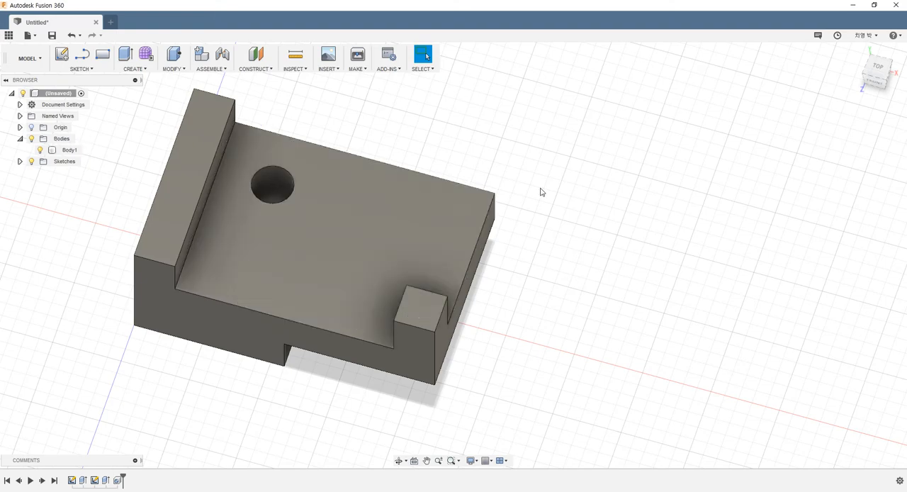
- Start a rectangular pattern of type Features with the 15 mm hole as the object
middle_click_drag(518, 182, 470, 187)
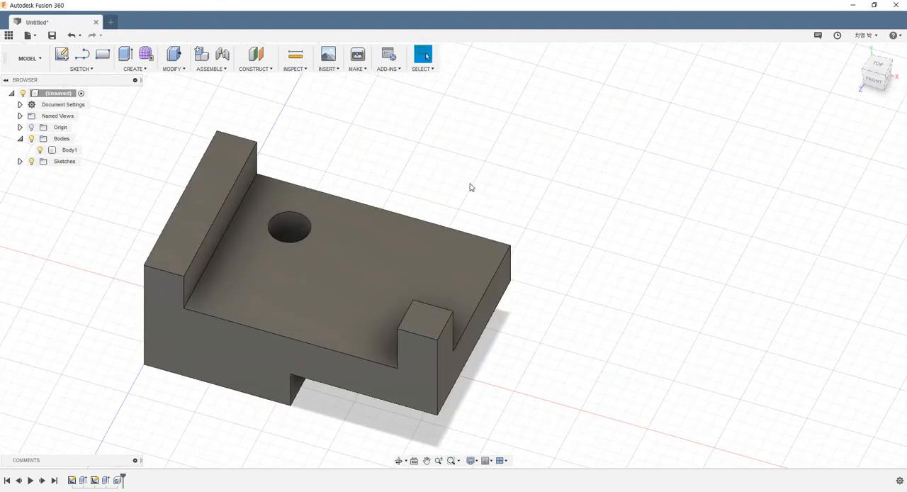
left_click(136, 69)
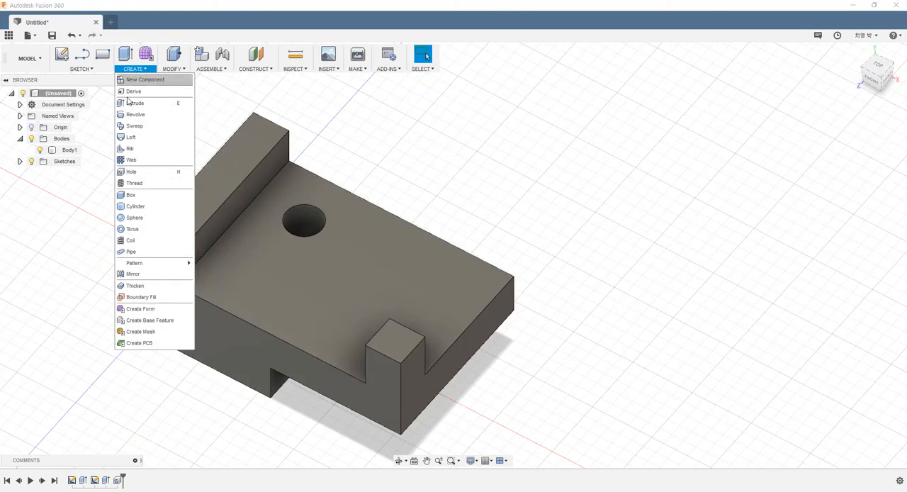
mouse_move(131, 266)
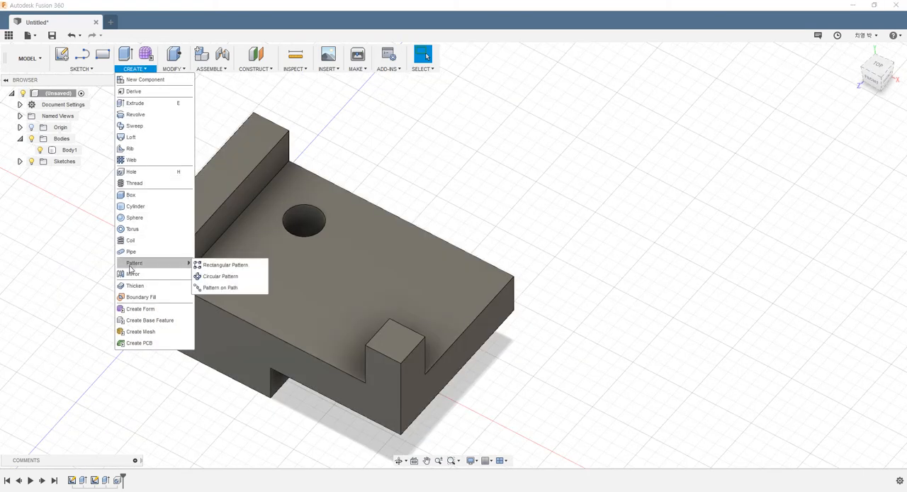
left_click(219, 265)
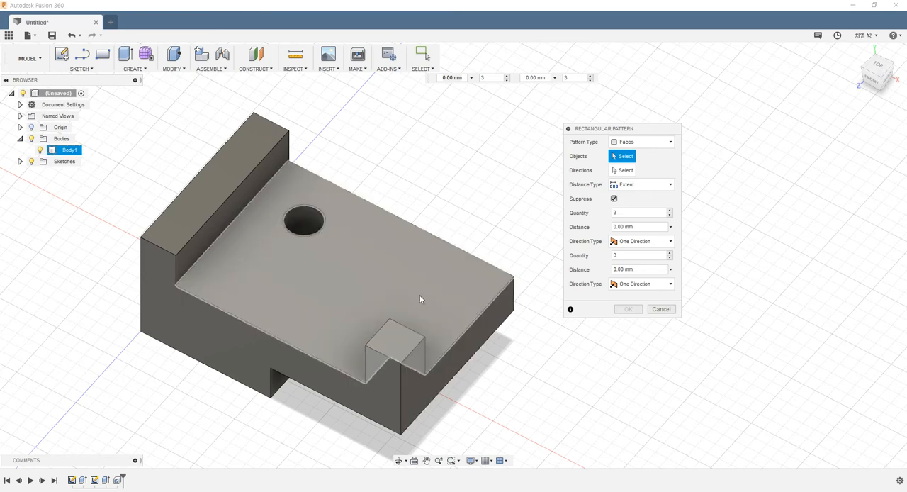
left_click(656, 145)
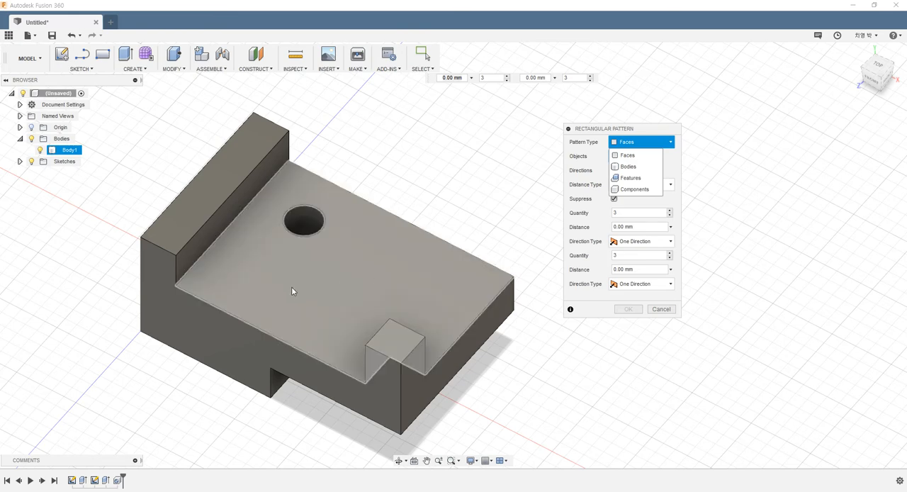
left_click(634, 179)
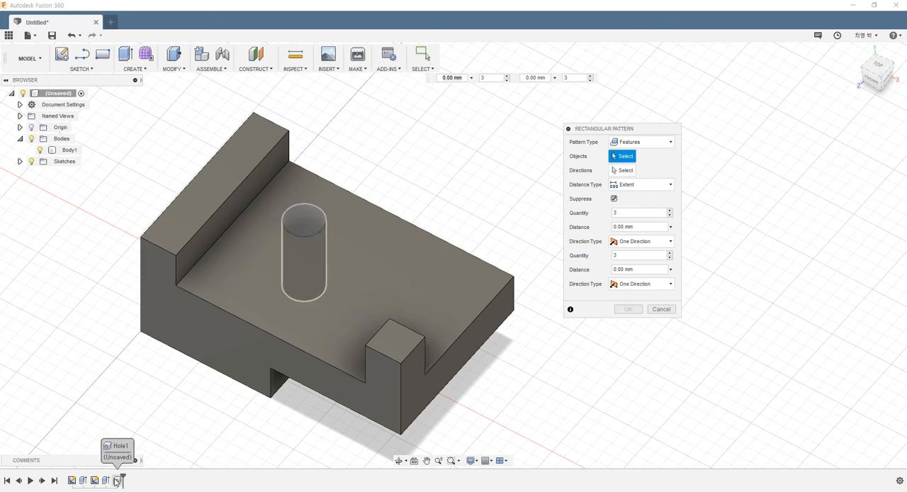
left_click(117, 480)
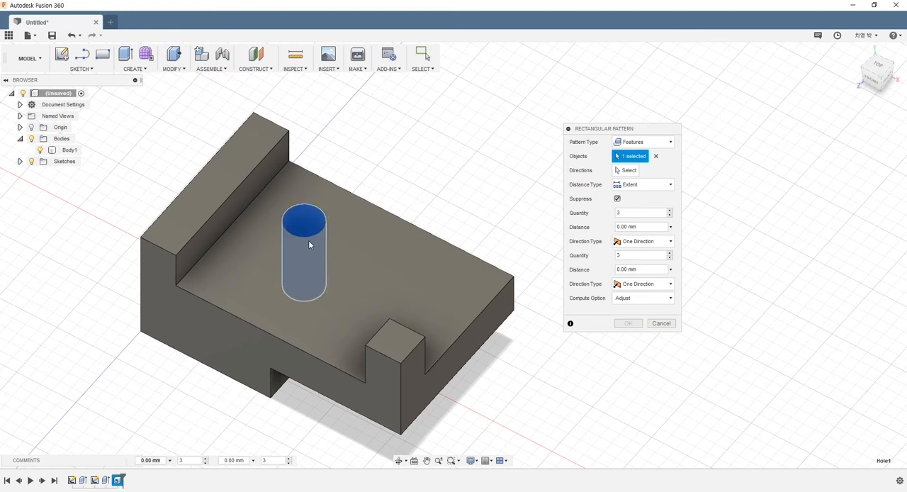
- Use the long back edge of the large upper face as the direction of the hole pattern
left_click(624, 171)
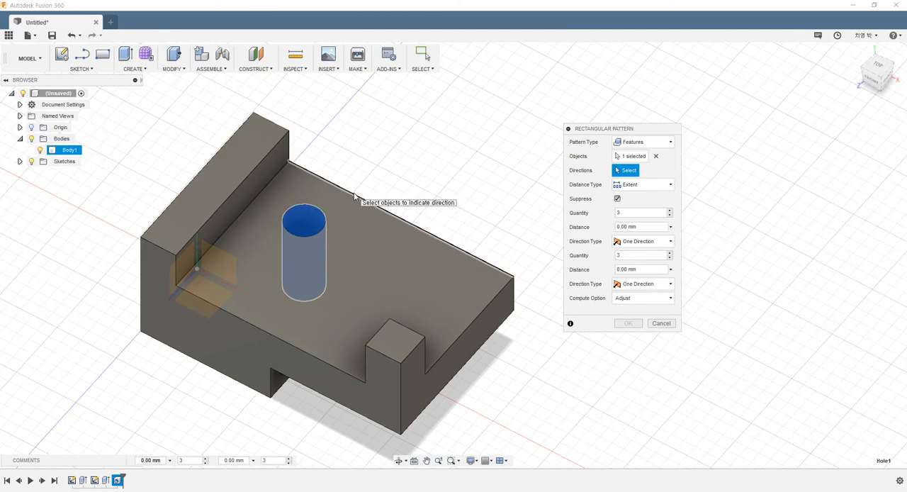
middle_click_drag(276, 281, 303, 259, "shift")
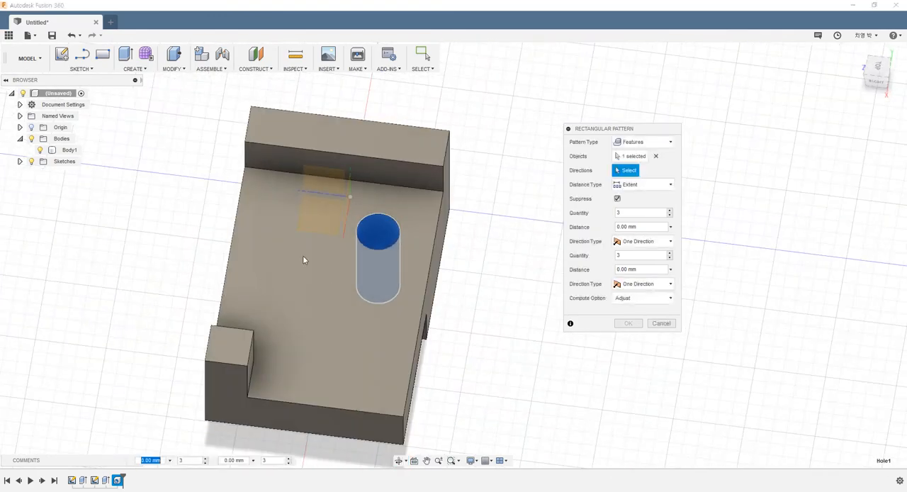
middle_click_drag(320, 312, 392, 265, "shift")
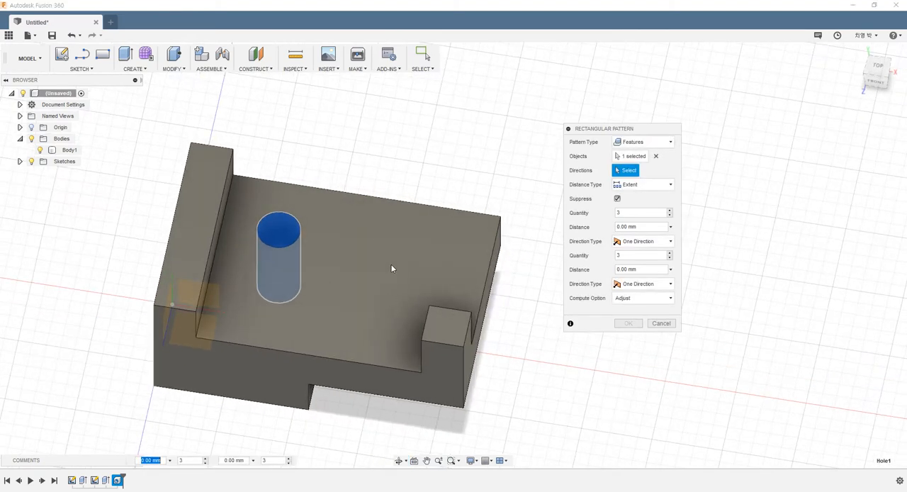
left_click(375, 201)
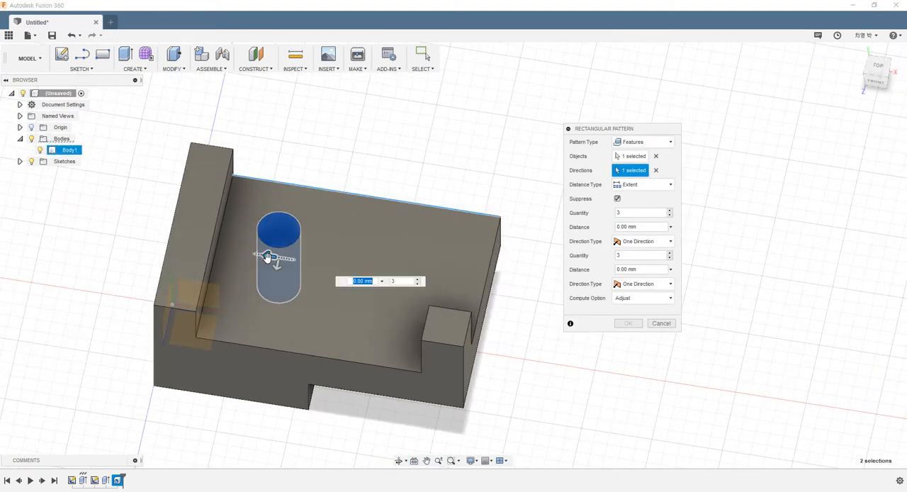
key("Tab")
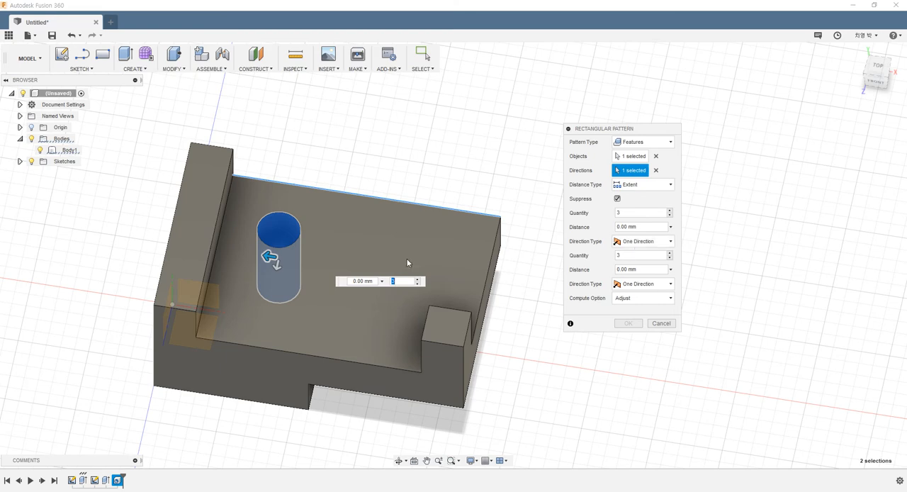
left_click(618, 255)
type("3")
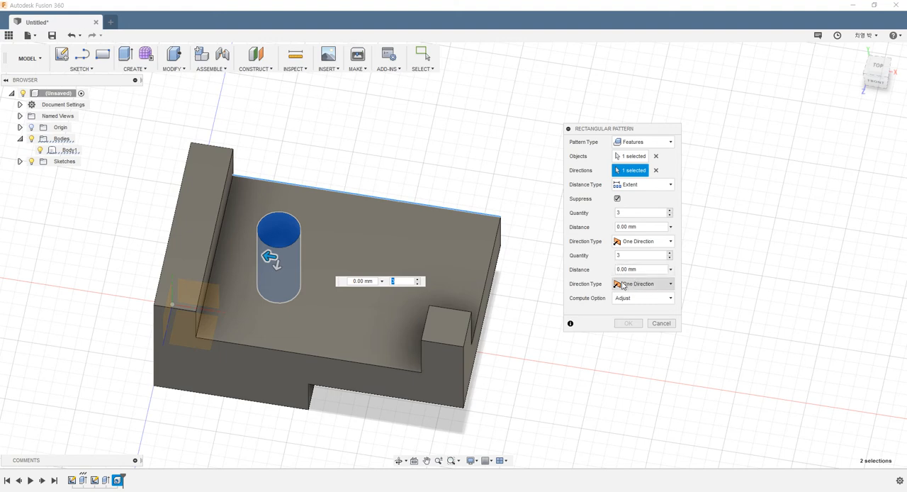
- Stretch the hole pattern along the long edge, away from the raised wall, to a distance of -45 mm
left_click(269, 262)
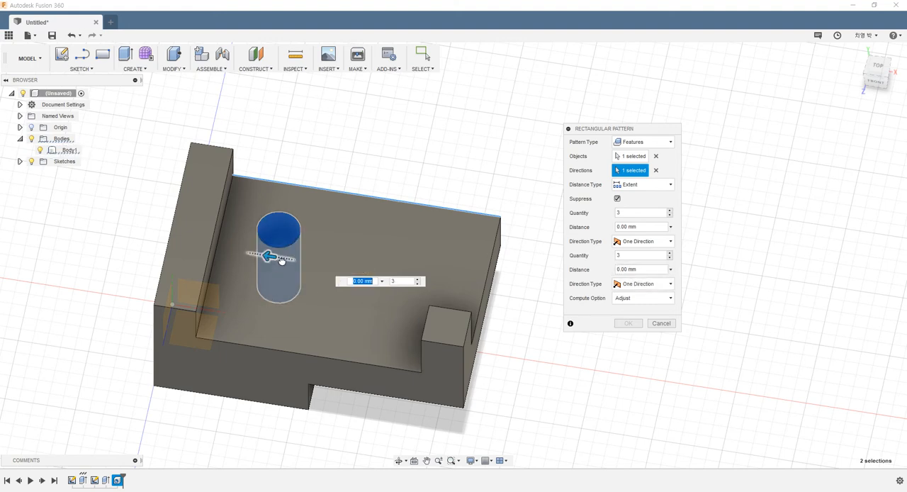
left_click_drag(266, 256, 384, 269)
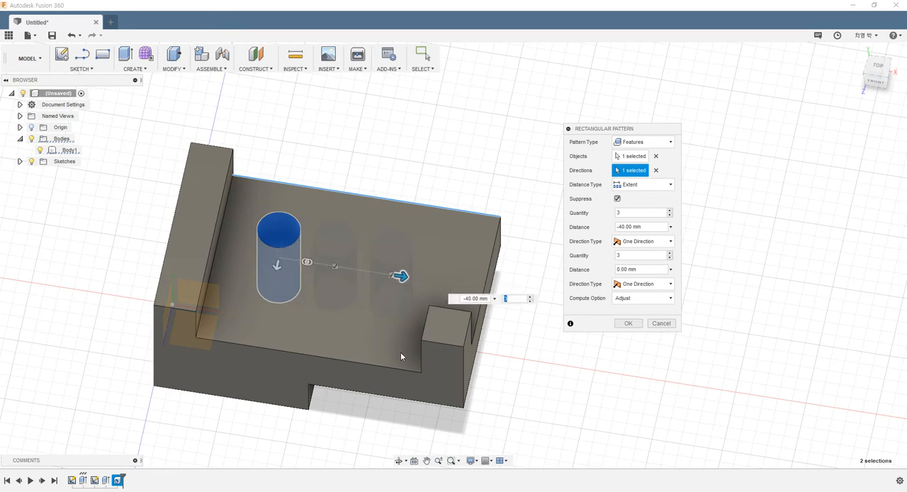
middle_click_drag(400, 352, 411, 317, "shift")
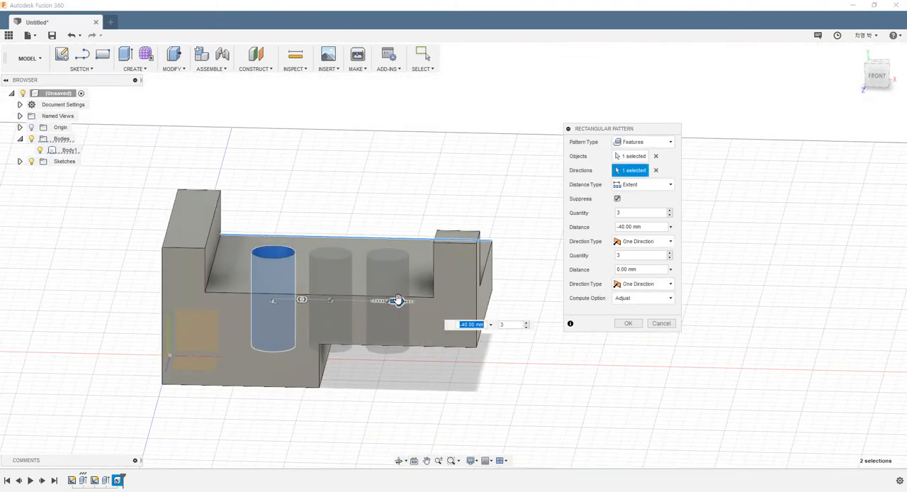
left_click_drag(394, 300, 355, 300)
left_click(462, 323)
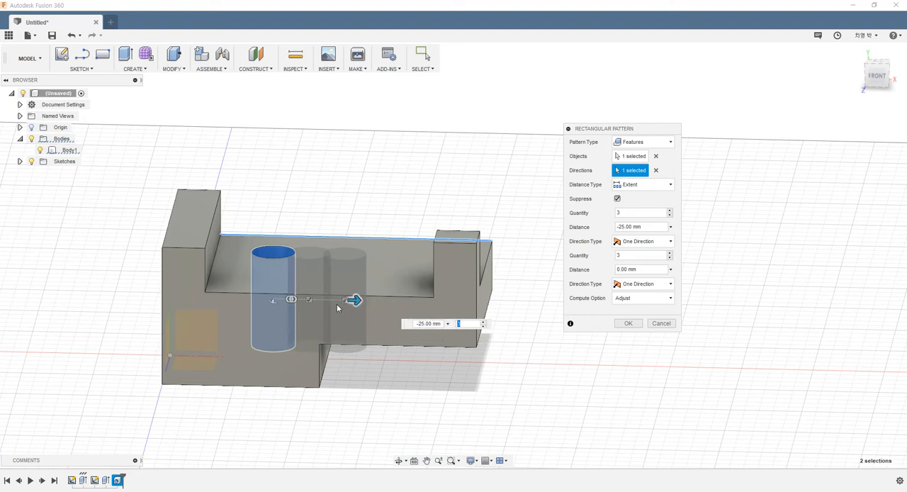
left_click_drag(355, 300, 411, 302)
middle_click_drag(412, 318, 398, 336, "shift")
- Stretch the hole pattern in its second direction, across the plate's width, to a distance of 35 mm
middle_click_drag(340, 307, 286, 276, "shift")
left_click_drag(285, 275, 248, 332)
middle_click_drag(248, 332, 226, 361, "shift")
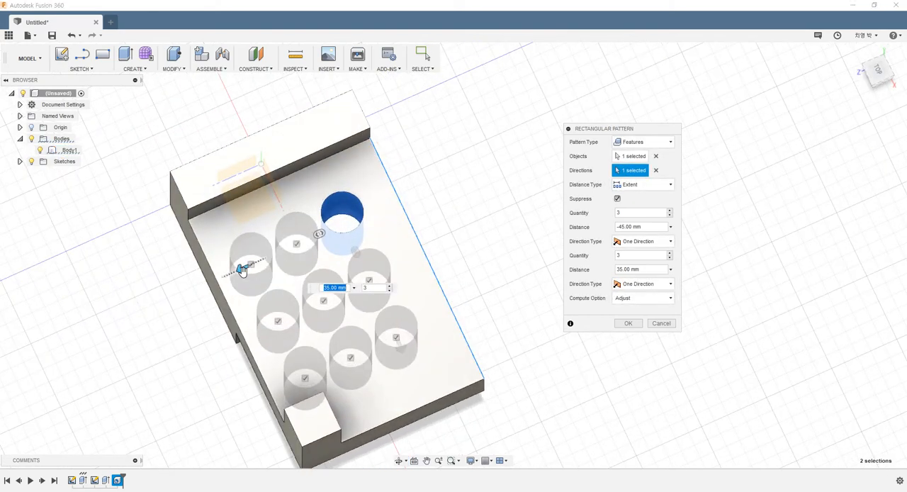
- Inspect the previewed three-by-three hole pattern and create it
mouse_move(243, 271)
left_mouse_down()
mouse_move(229, 277)
mouse_move(237, 275)
left_mouse_up()
middle_click_drag(324, 322, 379, 333, "shift")
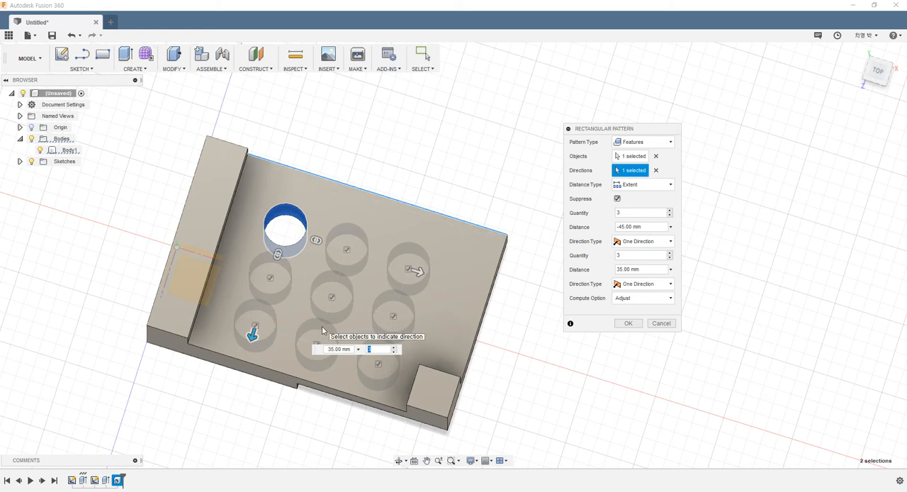
middle_click_drag(322, 326, 299, 319, "shift")
middle_click_drag(437, 276, 374, 376, "shift")
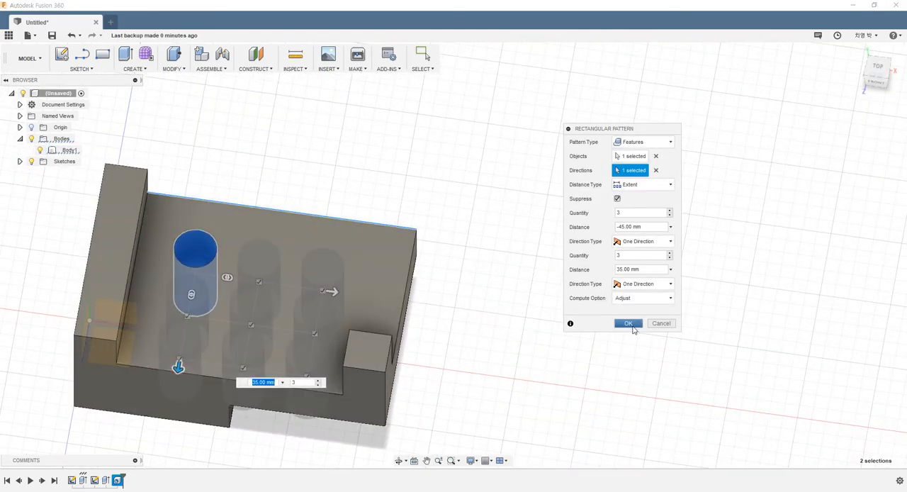
left_click(629, 324)
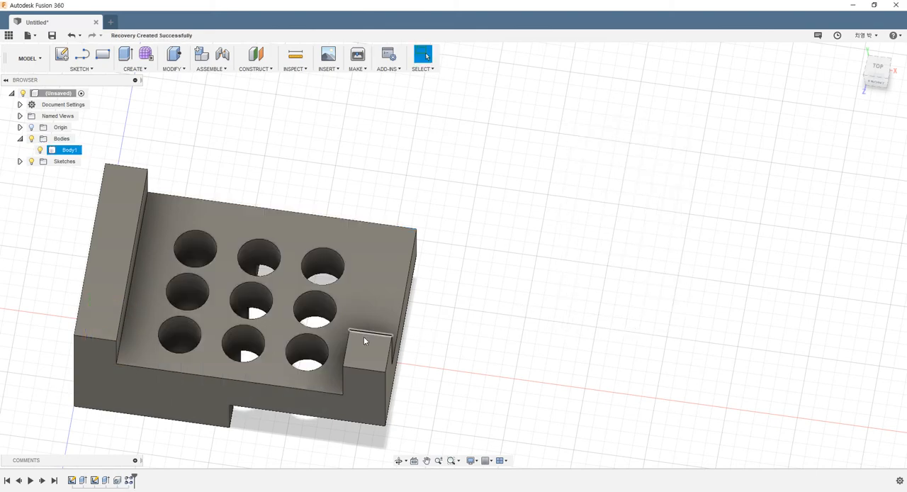
mouse_move(482, 307)
middle_mouse_down("shift")
mouse_move(480, 253)
mouse_move(516, 248)
mouse_move(517, 202)
mouse_move(518, 316)
mouse_move(491, 291)
middle_mouse_up("shift")
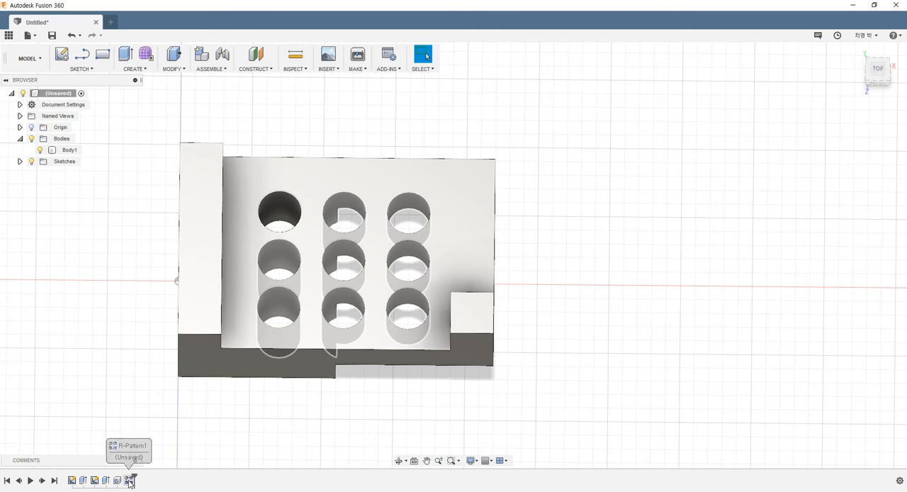
- Reopen the rectangular hole pattern for editing and move its dialog closer to the model
left_click(130, 481)
right_click(130, 482)
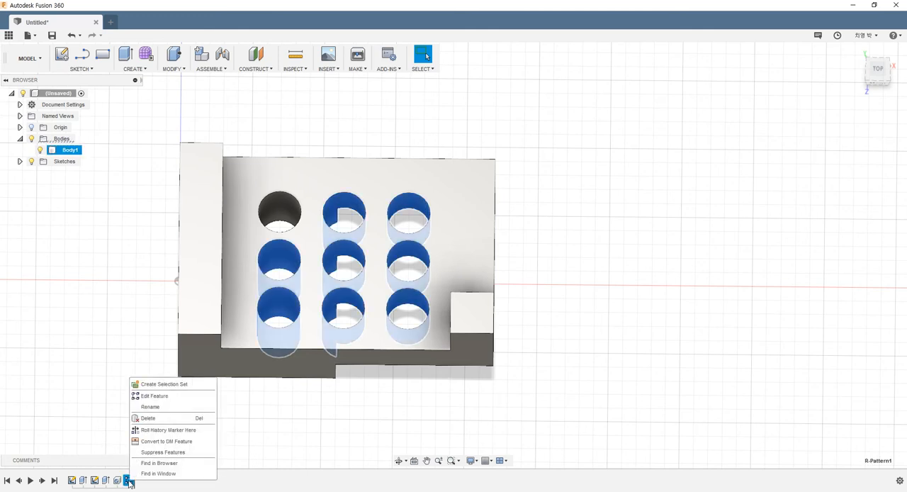
left_click(147, 395)
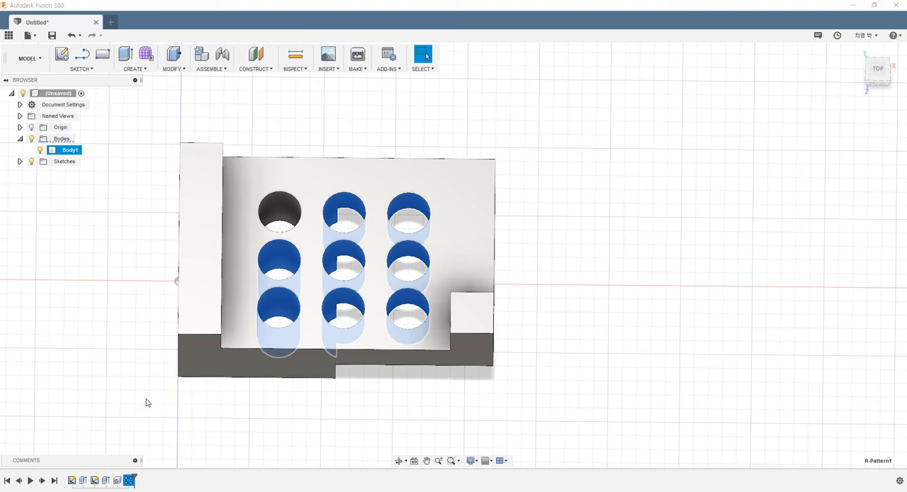
scroll(426, 378, "down", 3)
scroll(534, 322, "up", 3)
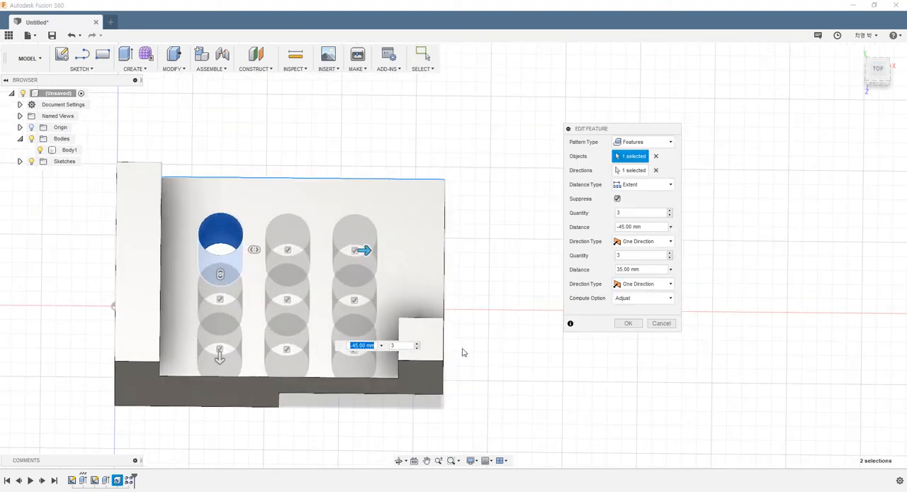
left_click_drag(625, 134, 583, 158)
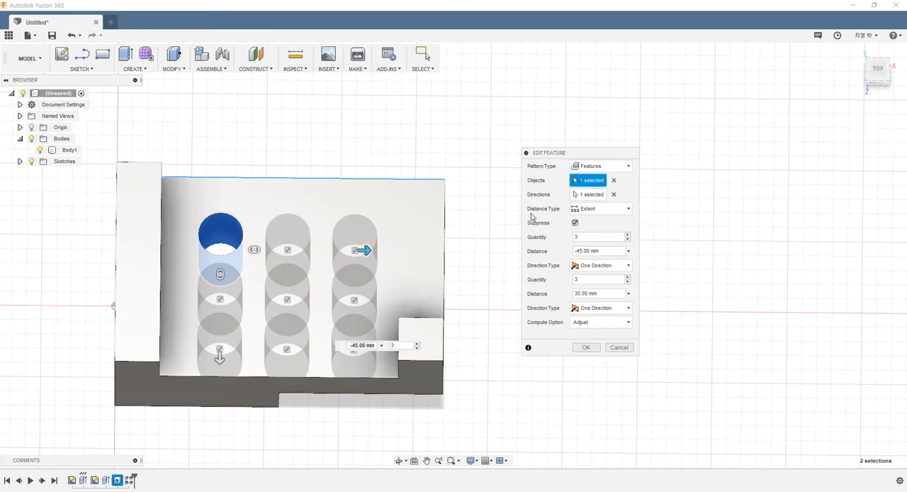
mouse_move(389, 288)
middle_mouse_down("shift")
mouse_move(371, 283)
mouse_move(378, 293)
middle_mouse_up("shift")
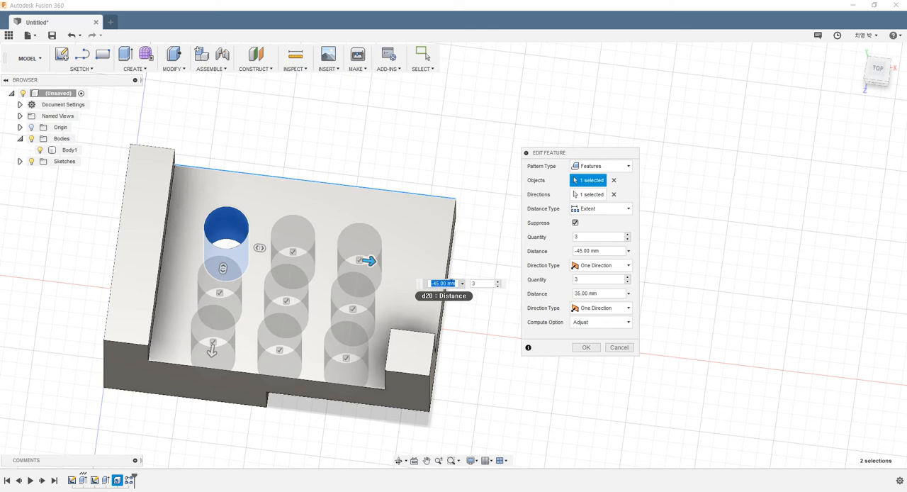
- Try a distance of -60 mm for the hole pattern along the long edge, and return it to -45 mm
key("Tab")
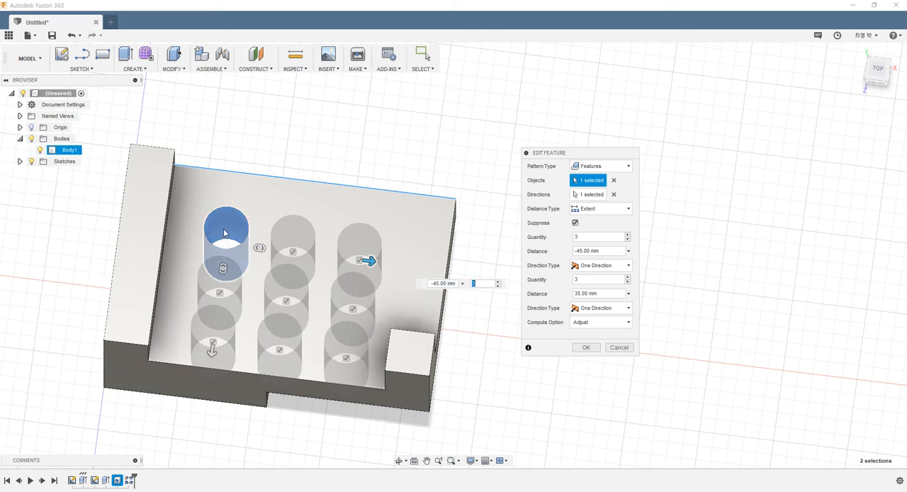
left_click(227, 241)
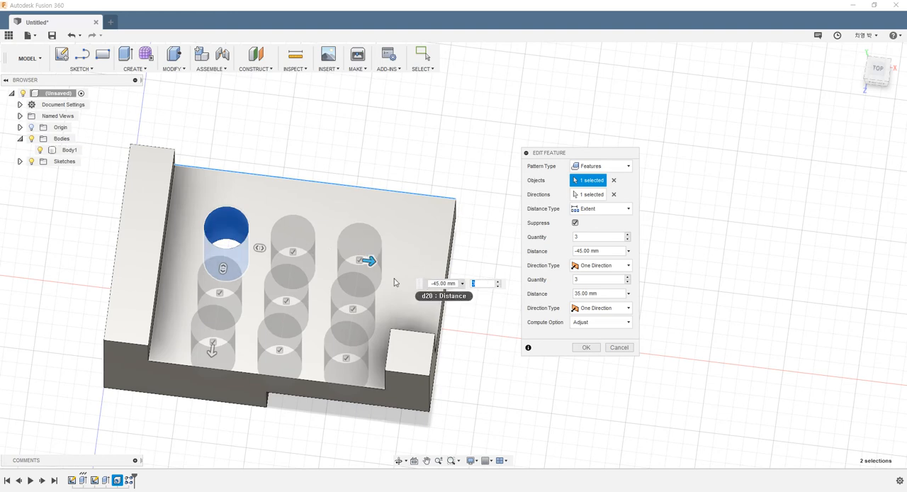
left_click(454, 283)
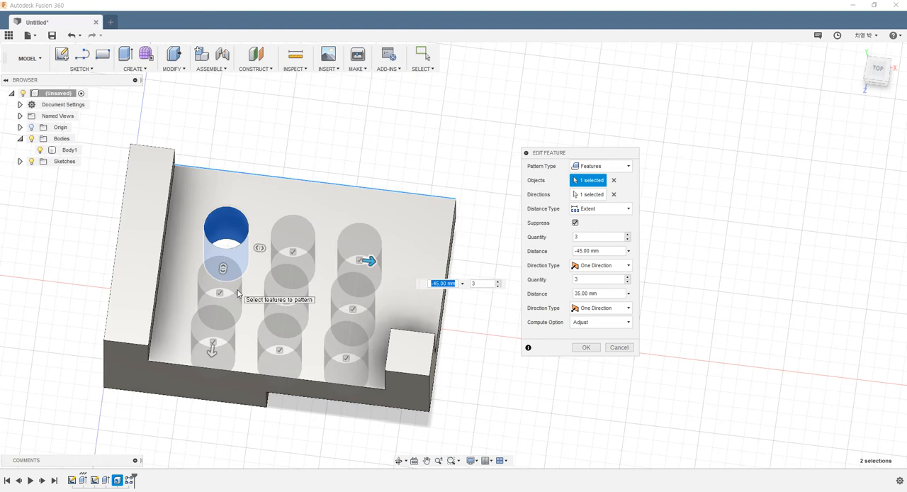
type("60")
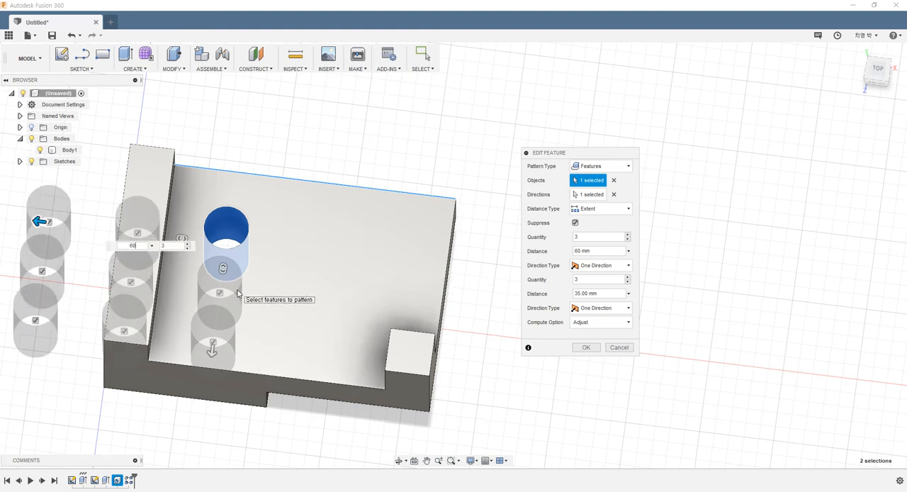
type("-60")
key("Tab")
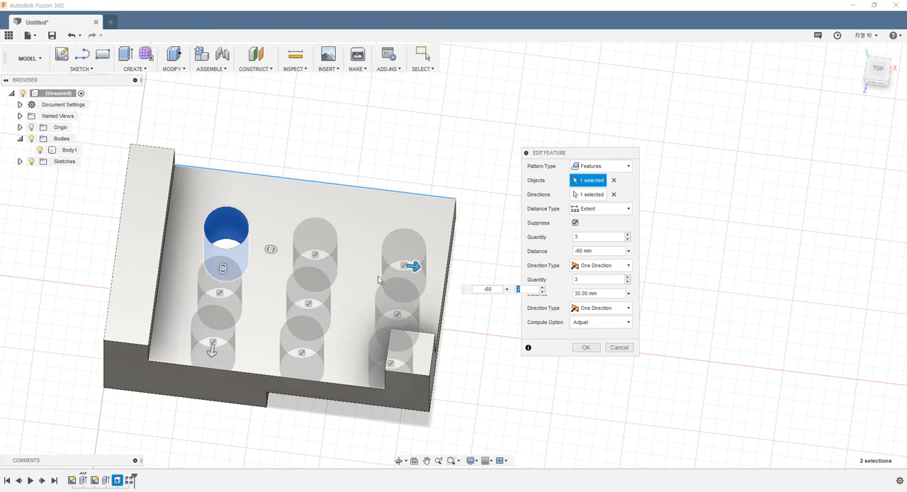
left_click(492, 287)
type("-45")
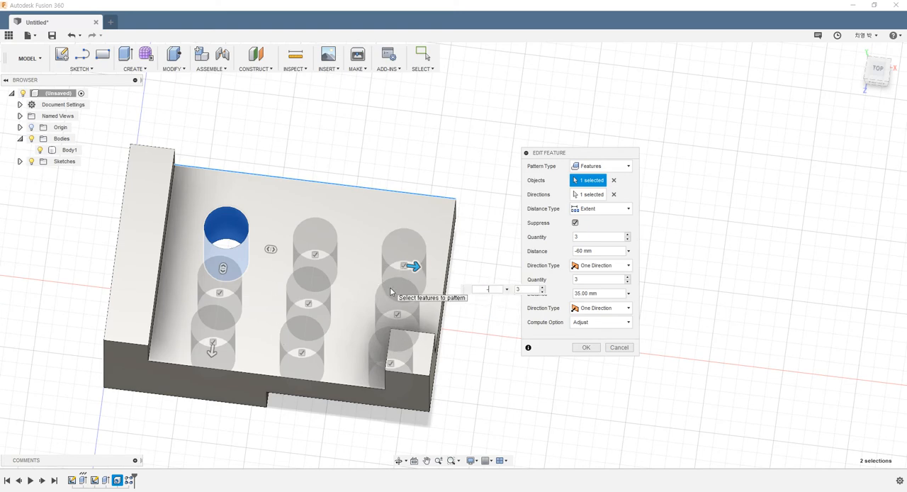
- Switch the pattern's distance type to Spacing and set the hole spacing along the long edge to -30 mm
left_click(608, 211)
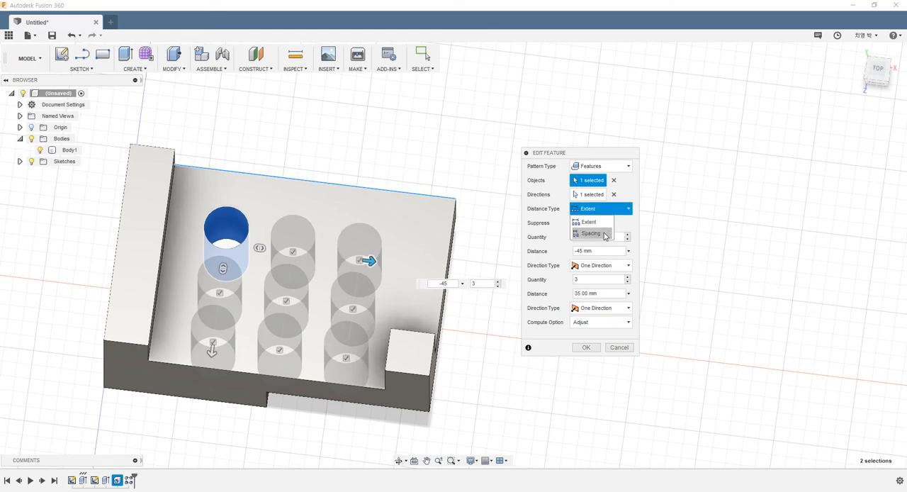
left_click(592, 233)
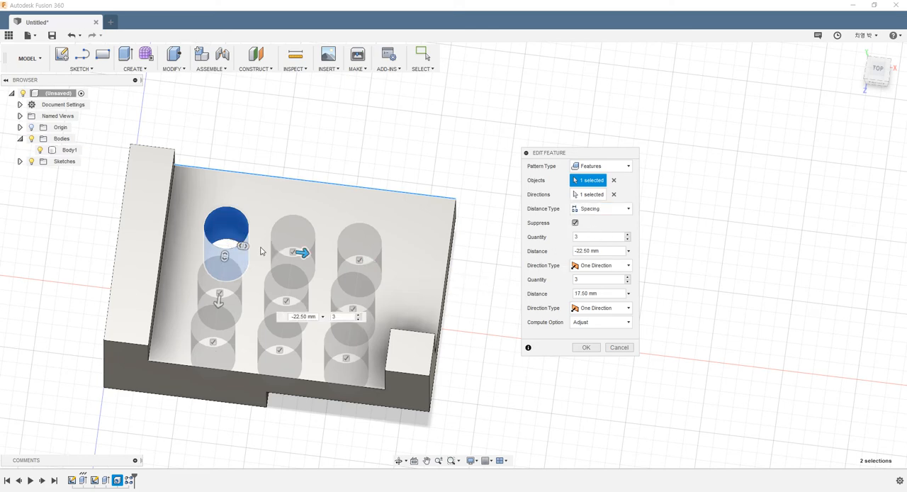
left_click(297, 251)
key("BackSpace")
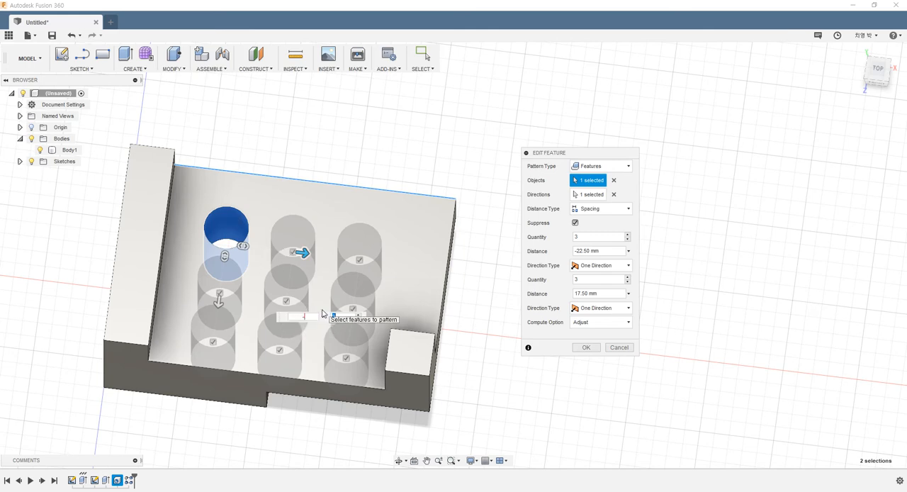
key("Tab")
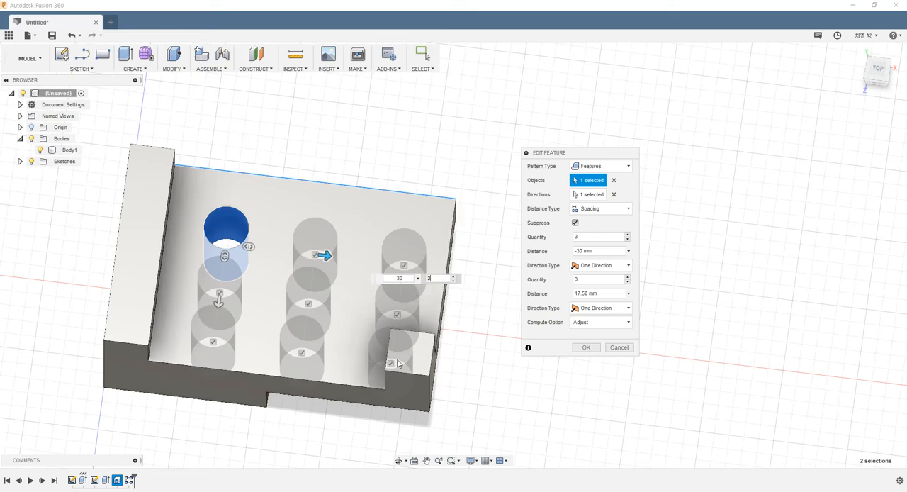
- Reduce the hole spacing along the long edge to -20 mm
middle_click_drag(339, 324, 386, 341, "shift")
scroll(387, 341, "up", 1)
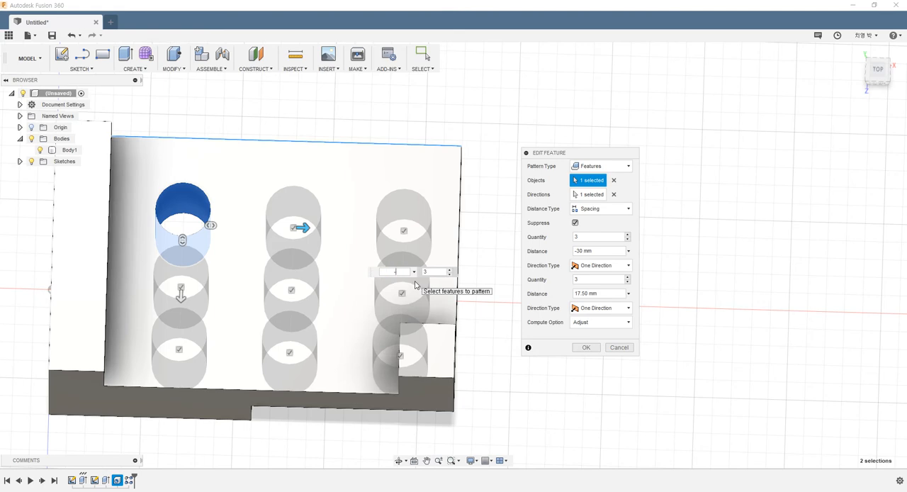
mouse_move(324, 303)
middle_mouse_down("shift")
mouse_move(291, 338)
mouse_move(292, 309)
mouse_move(323, 288)
middle_mouse_up("shift")
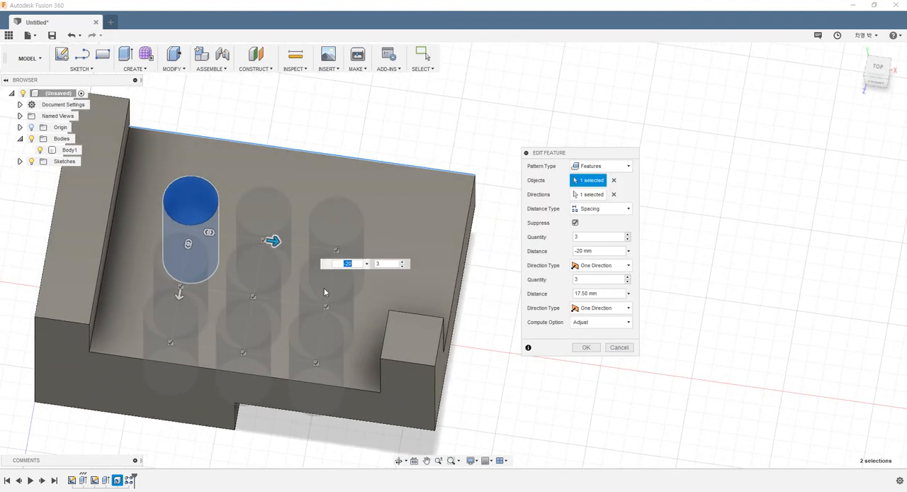
- With the Suppress option on, suppress the middle row's two holes farthest from the raised wall and apply the pattern edit
left_click(576, 224)
left_click(575, 223)
key("Tab")
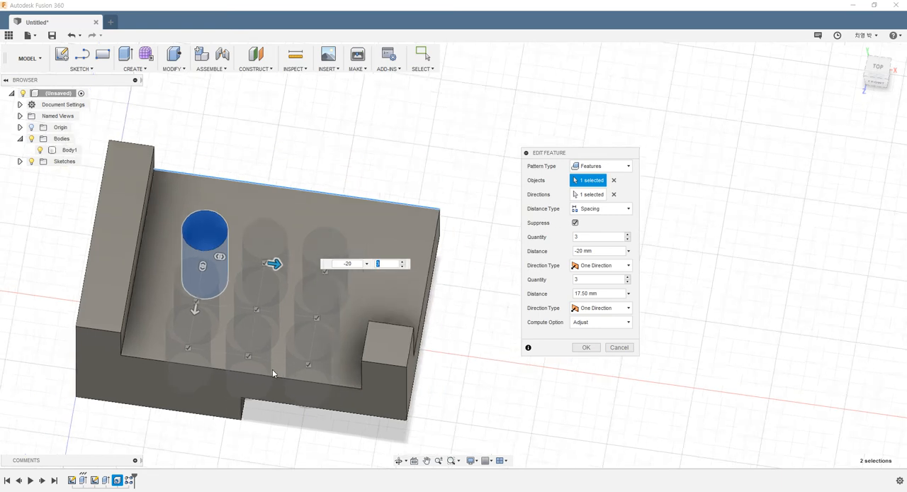
scroll(298, 340, "up", 3)
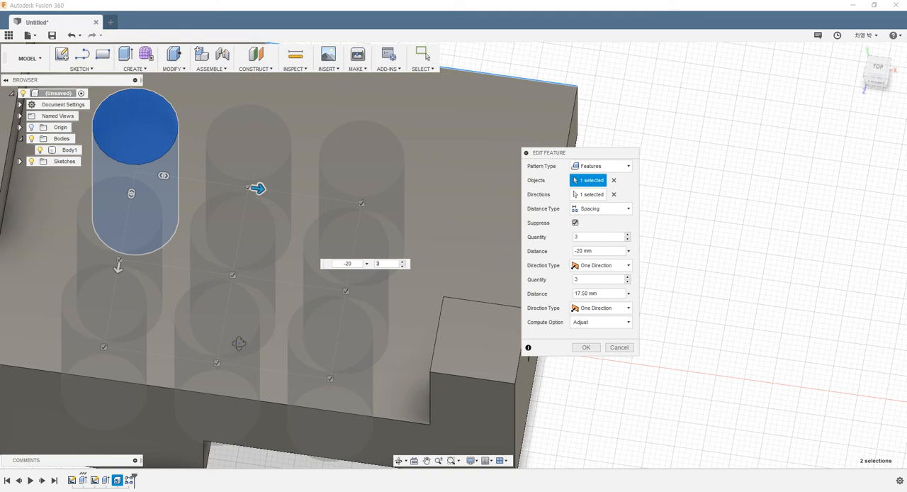
middle_click_drag(239, 343, 249, 360, "shift")
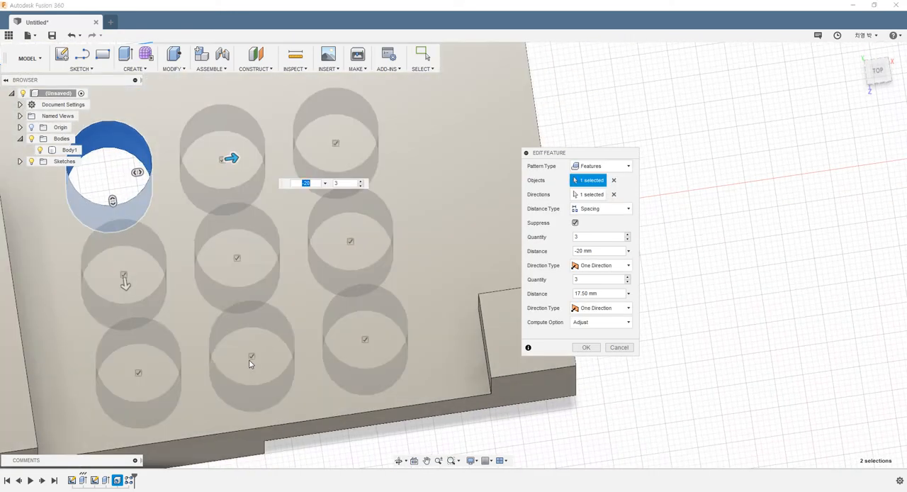
left_click(237, 259)
left_click(350, 242)
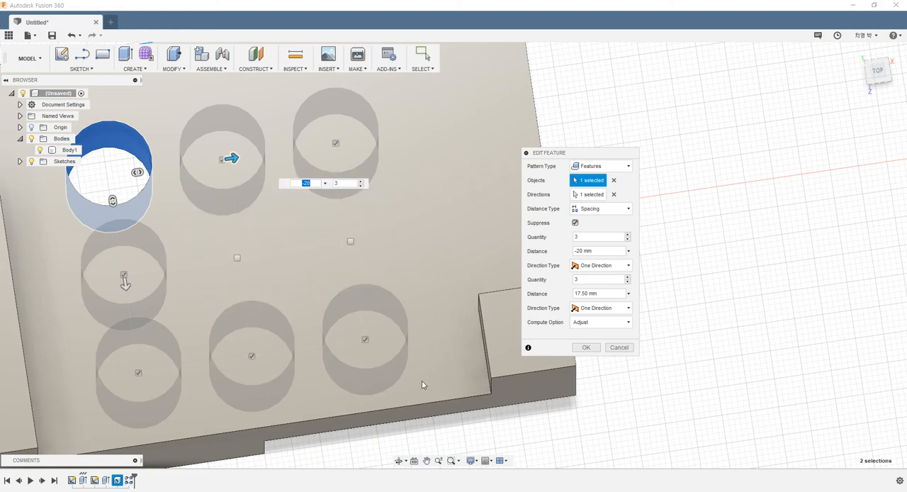
middle_click_drag(421, 385, 343, 333, "shift")
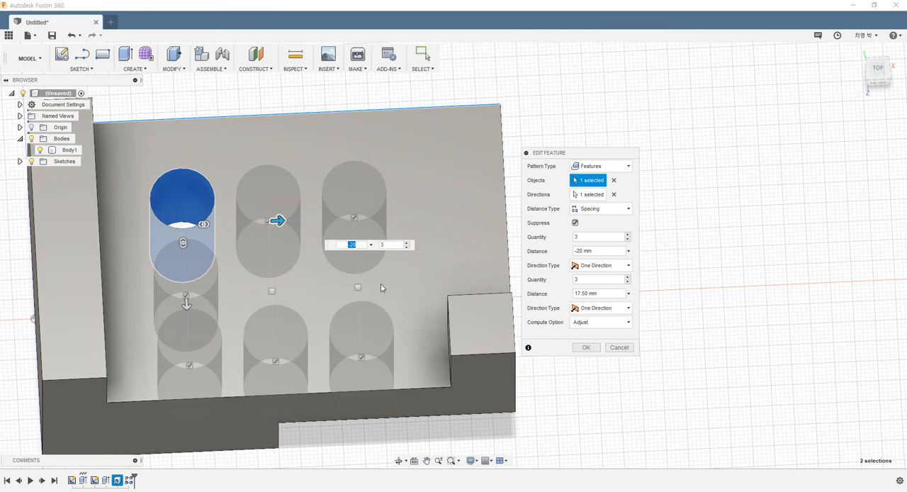
left_click(586, 347)
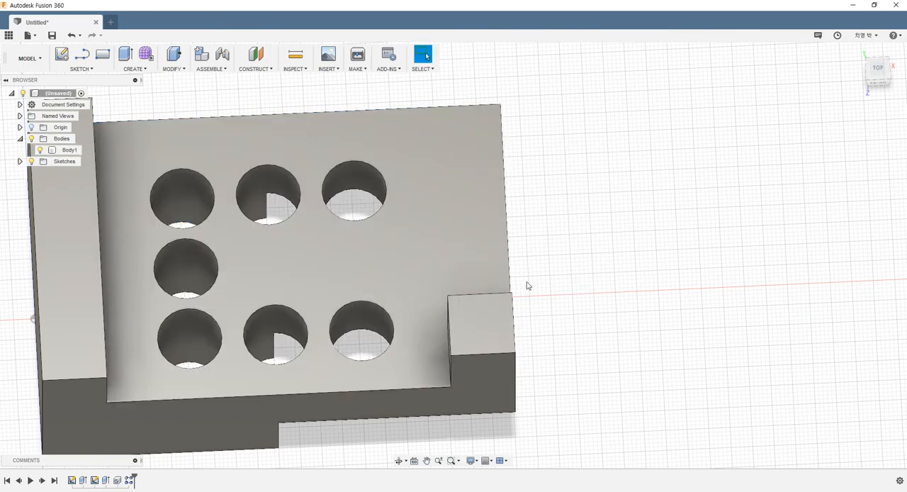
- Reopen the hole pattern for editing and restore the two suppressed holes in the middle row
mouse_move(497, 292)
middle_mouse_down("shift")
mouse_move(470, 258)
mouse_move(506, 273)
mouse_move(492, 290)
middle_mouse_up("shift")
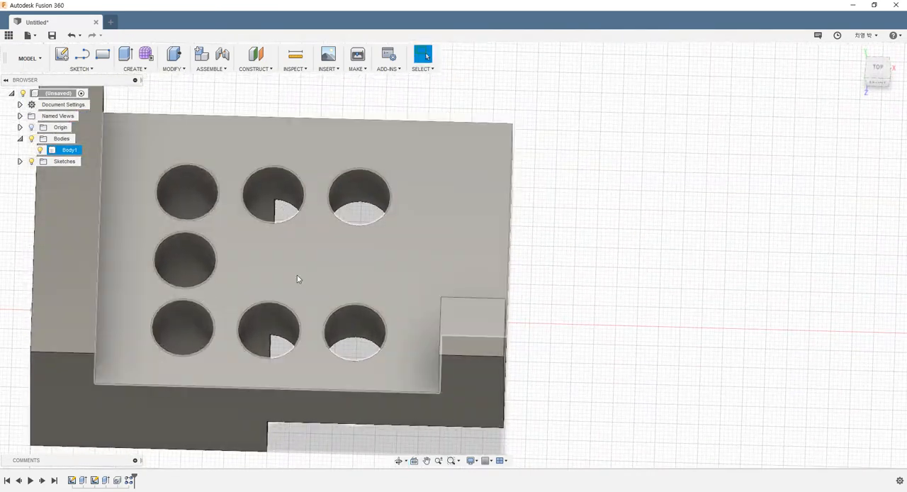
right_click(129, 480)
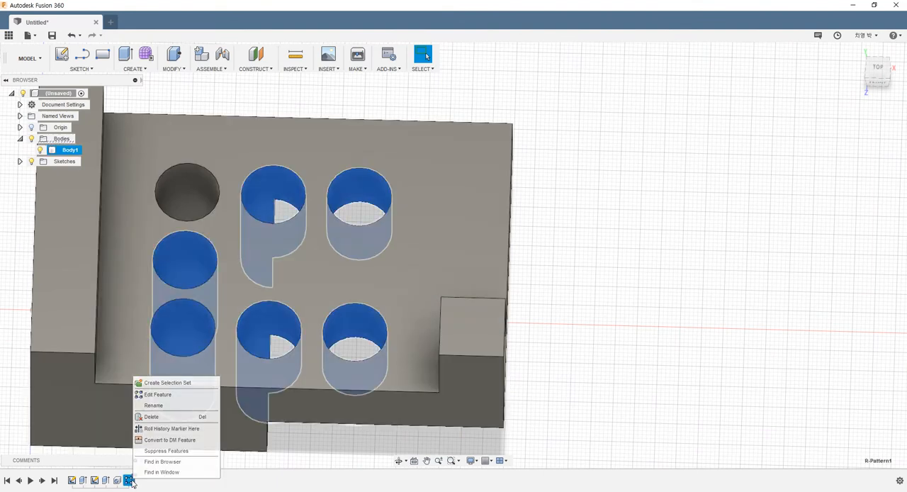
left_click(158, 394)
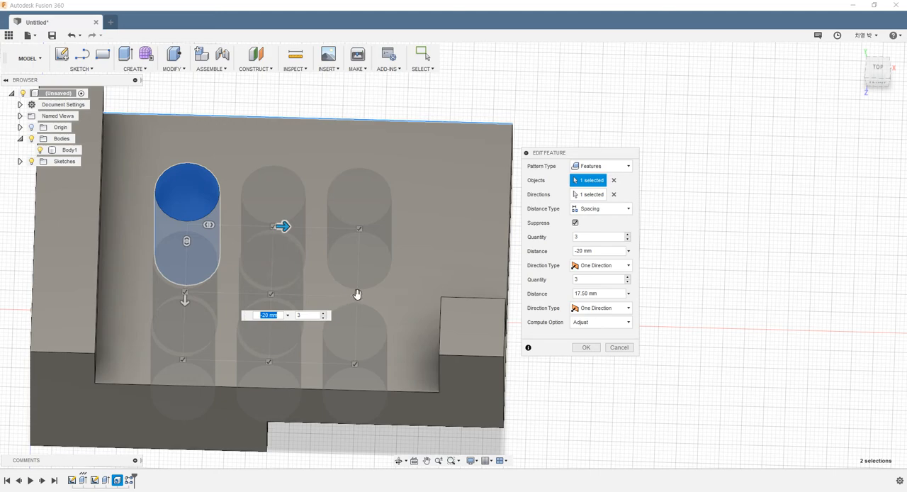
middle_click_drag(397, 243, 383, 263, "shift")
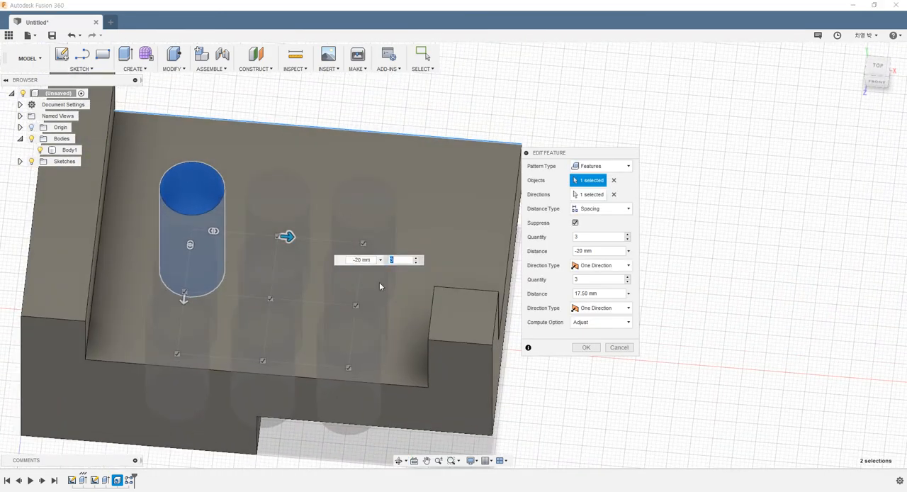
- Try a quantity of 4 along the long edge, return it to 3, and set that direction's type to Symmetric
left_click(586, 237)
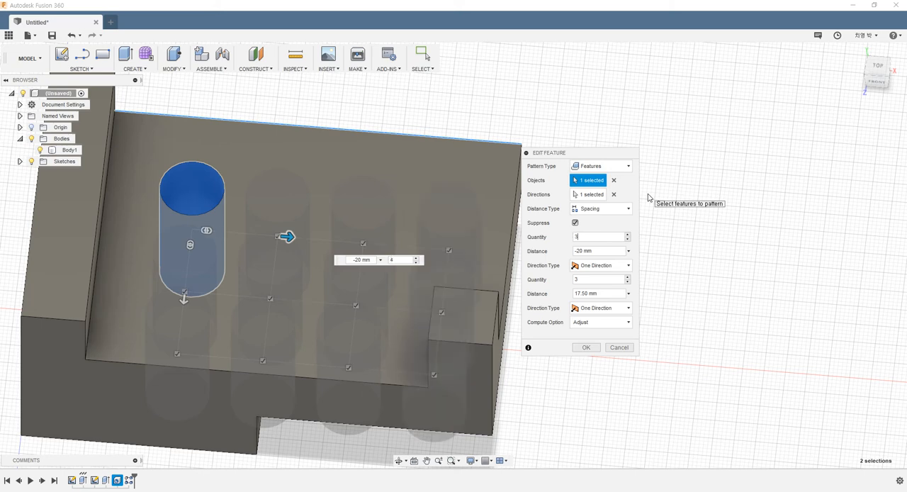
left_click(606, 267)
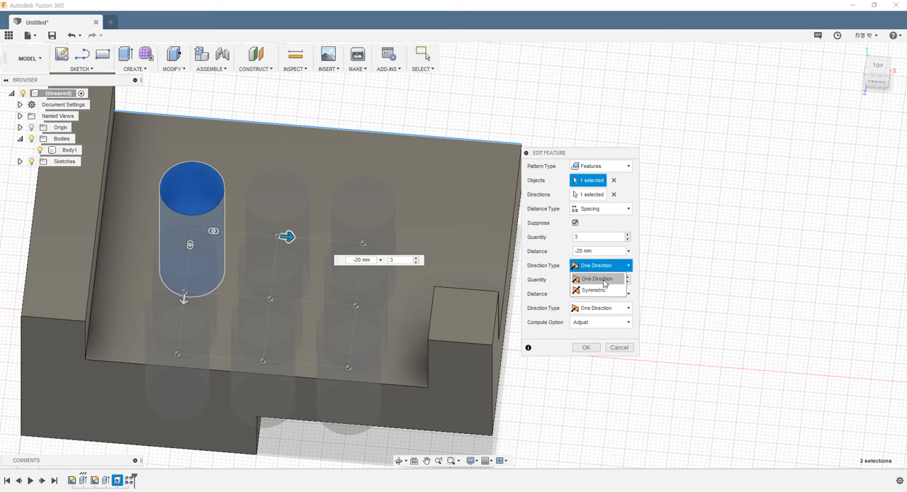
left_click(598, 279)
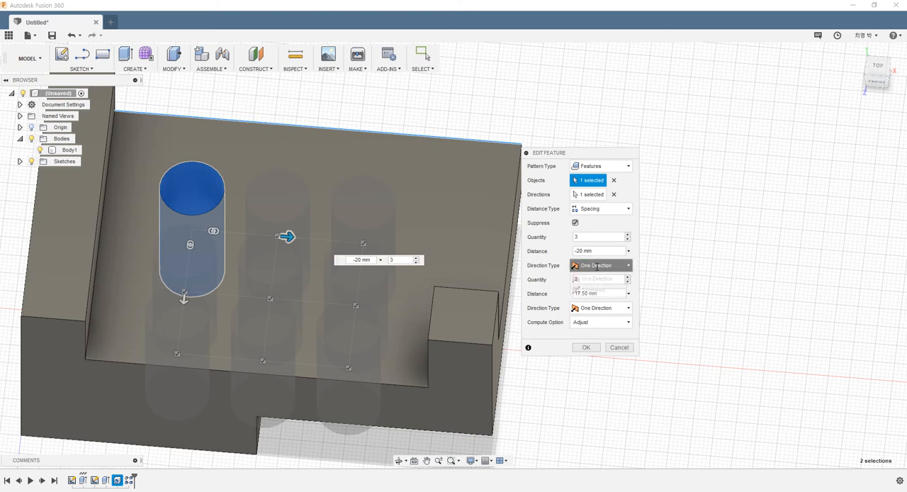
left_click(602, 266)
left_click(594, 290)
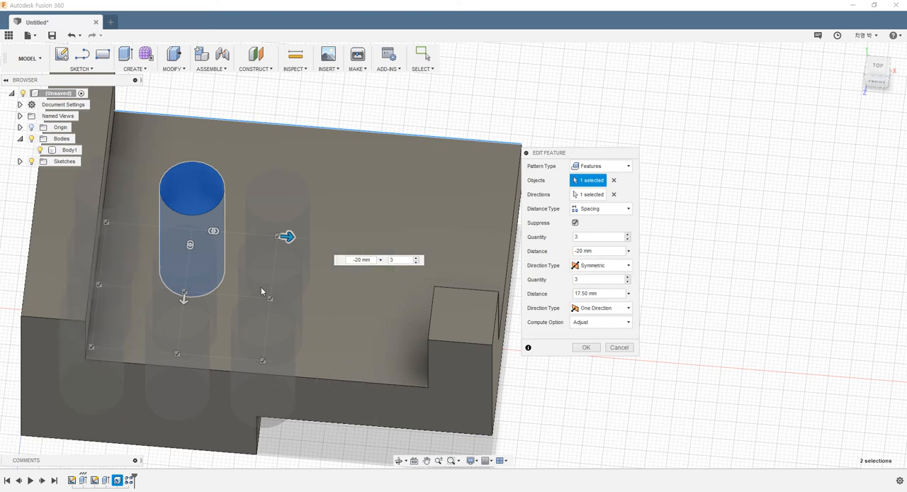
- Widen the hole spacing along the long edge to -33 mm and set that direction's type to One Direction
left_click_drag(286, 236, 342, 241)
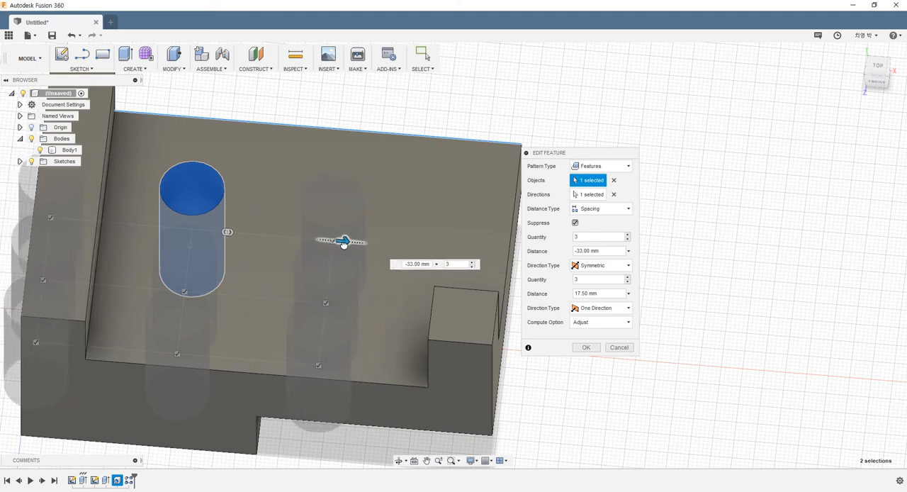
left_click(577, 264)
left_click(590, 277)
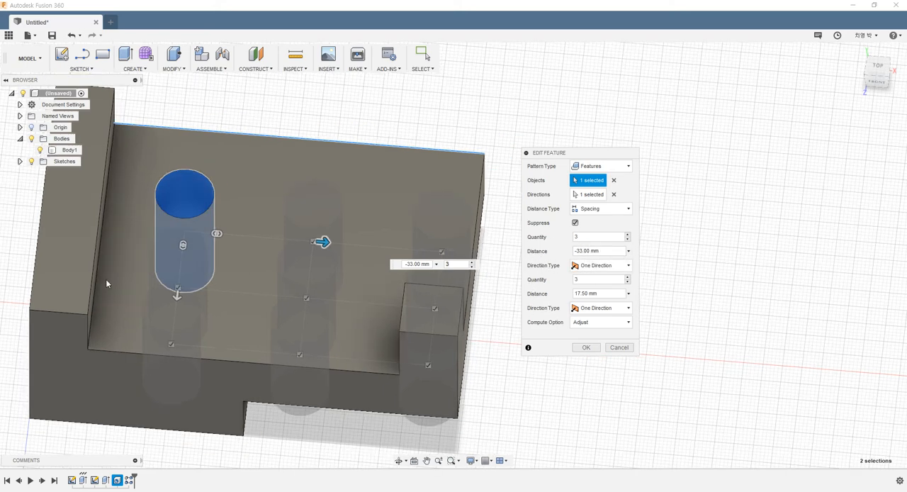
- Check the three-by-three hole layout from above, apply the pattern edit and inspect the finished holes
scroll(106, 278, "down", 2)
left_click(178, 296)
key("Tab")
middle_click_drag(192, 263, 192, 285, "shift")
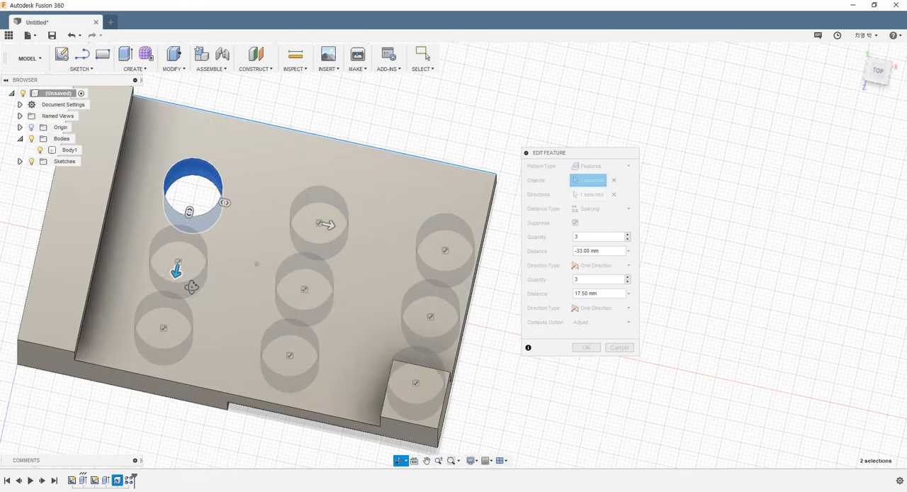
left_click(877, 71)
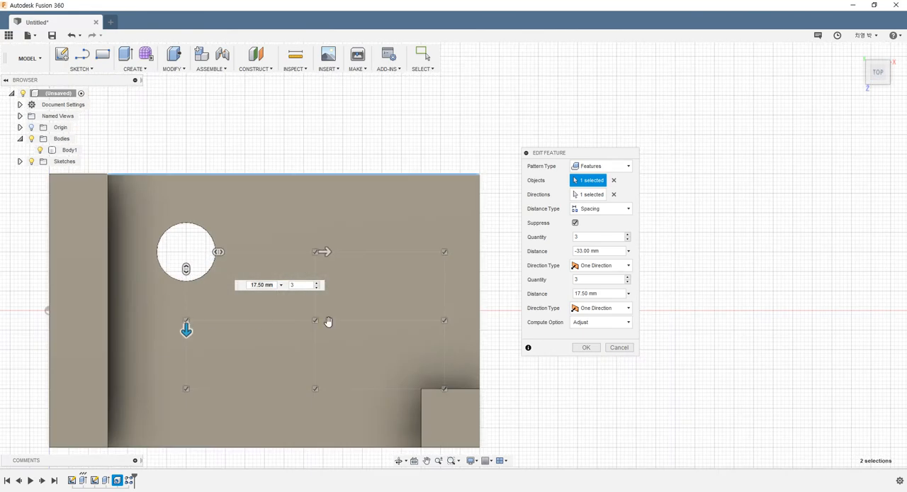
key("Tab")
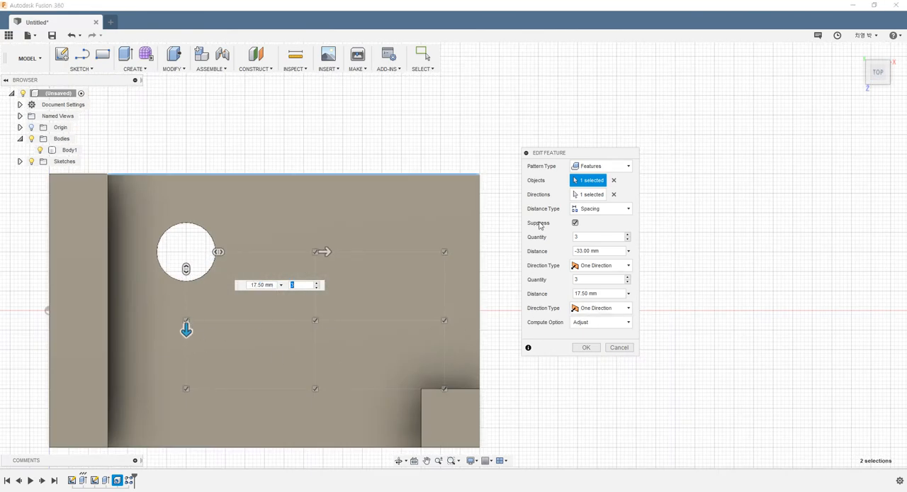
left_click(586, 347)
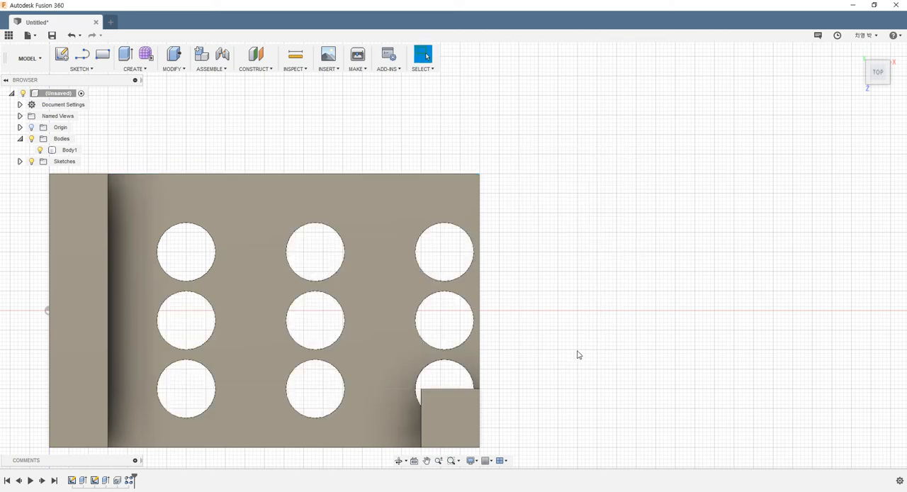
mouse_move(533, 301)
middle_mouse_down("shift")
mouse_move(528, 260)
mouse_move(535, 290)
middle_mouse_up("shift")
scroll(535, 291, "down", 5)
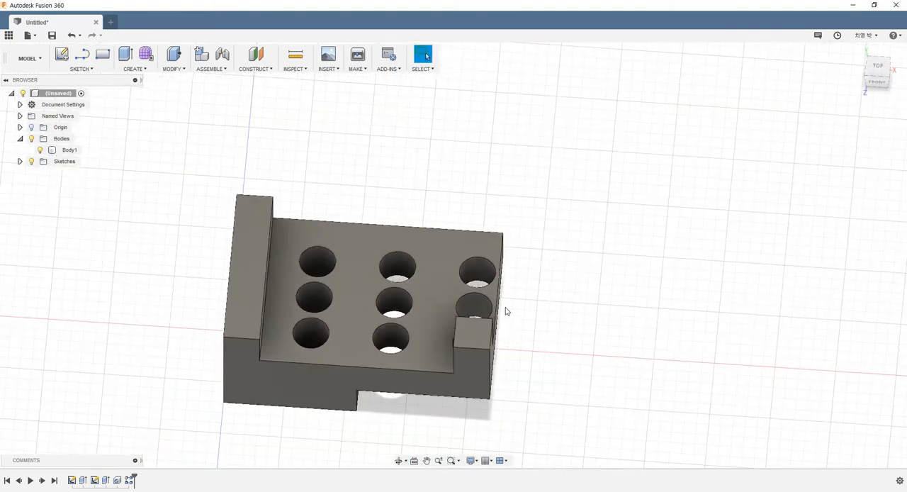
scroll(489, 309, "up", 2)
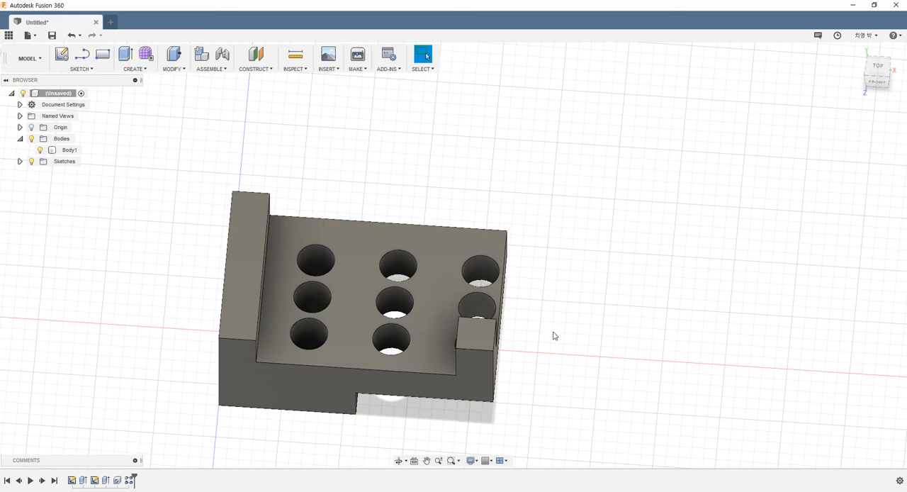
- Create a new design and start a solid Cylinder on the horizontal XZ origin plane
left_click(112, 24)
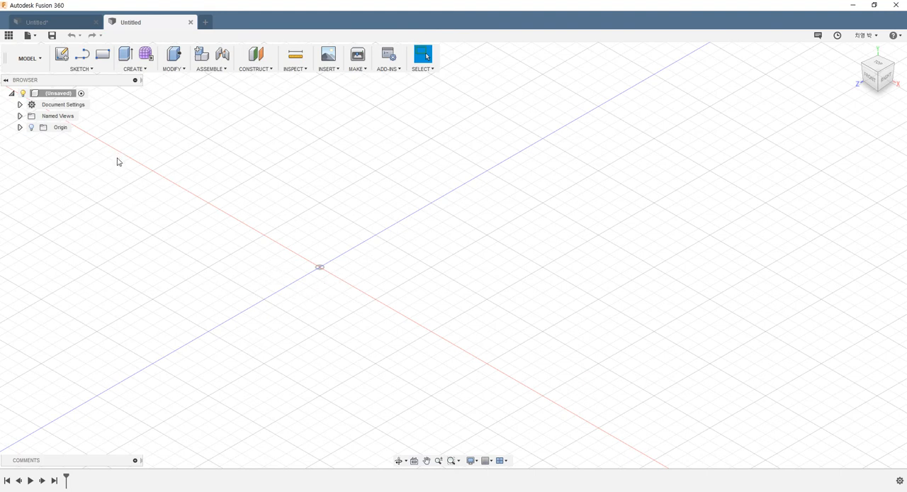
left_click(140, 71)
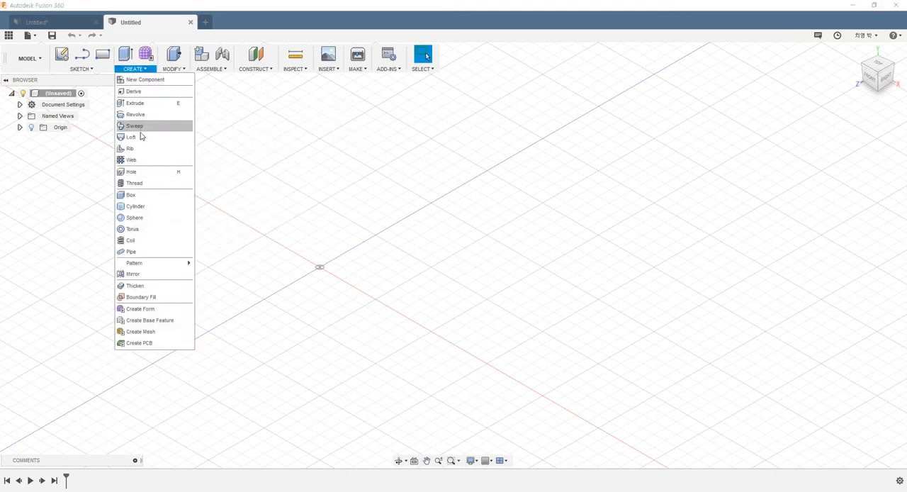
left_click(136, 206)
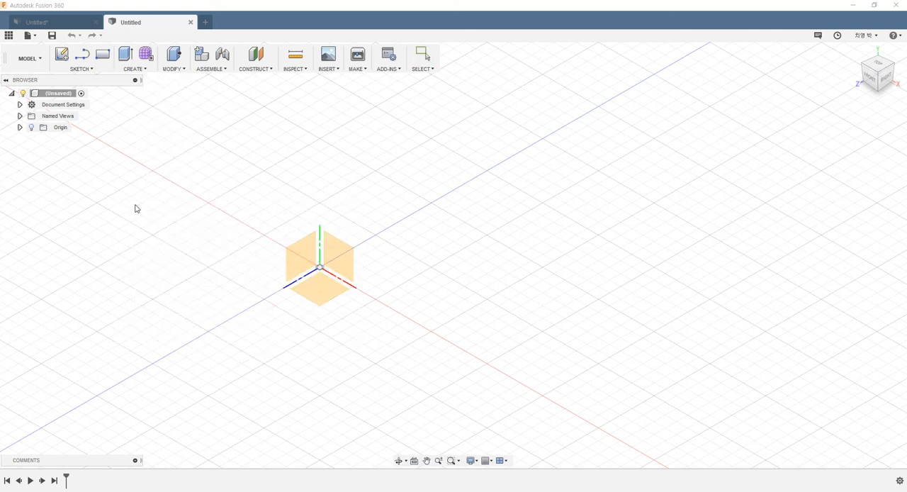
left_click(326, 300)
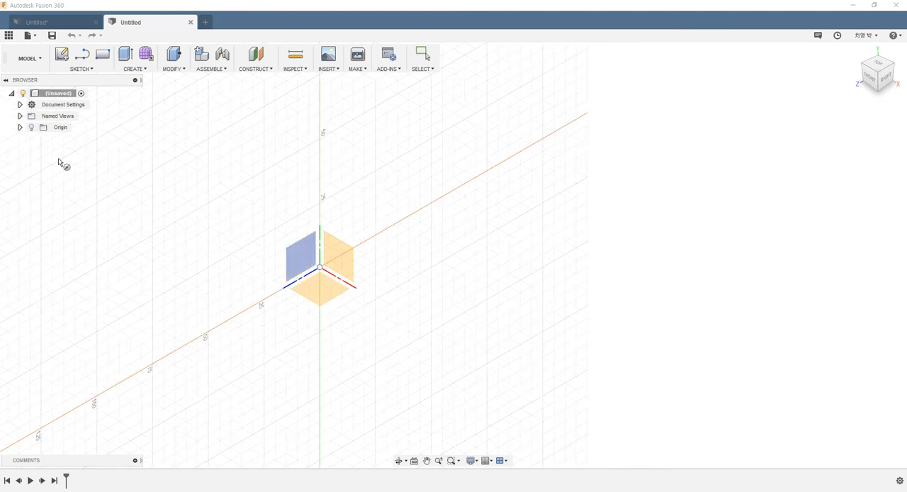
left_click(19, 127)
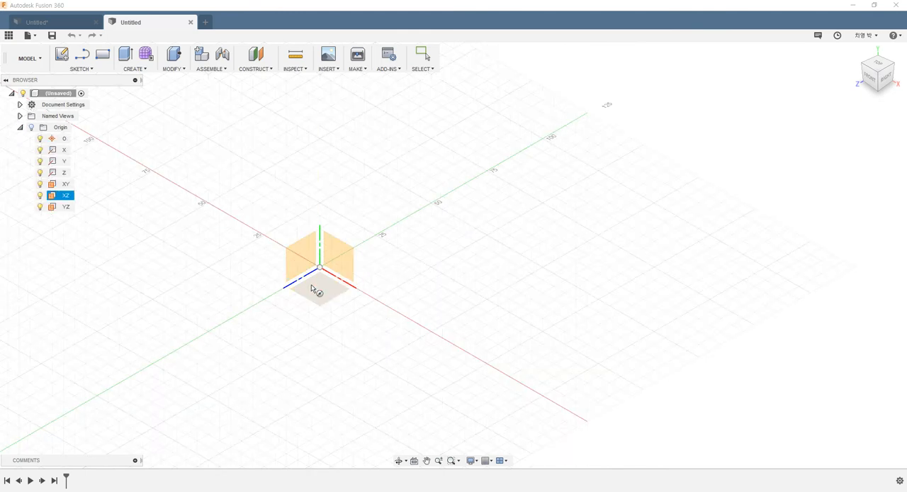
left_click(317, 293)
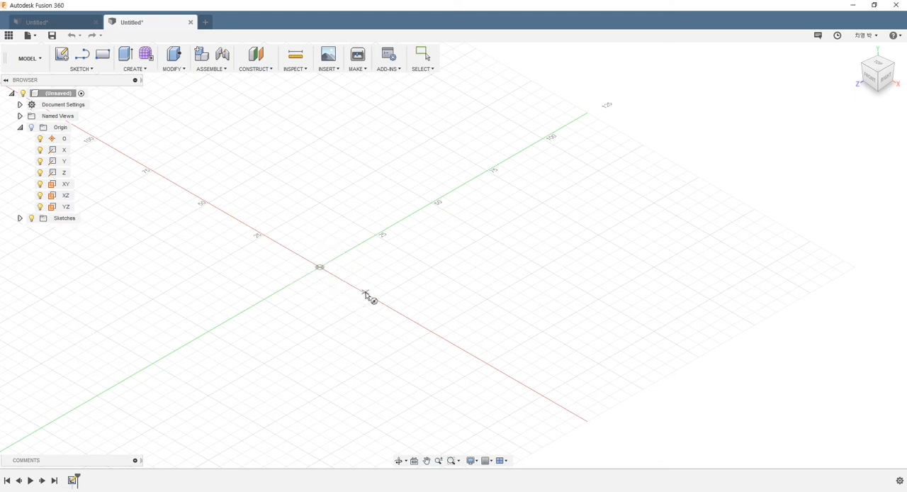
- Create a new-body cylinder about 4.4 mm in diameter and 3 mm high, centred on the X axis away from the origin
left_click(320, 267)
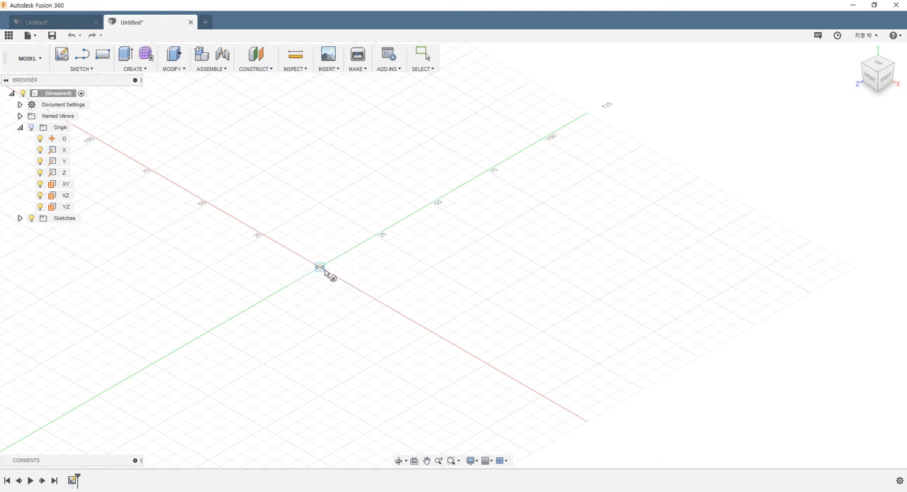
left_click(364, 292)
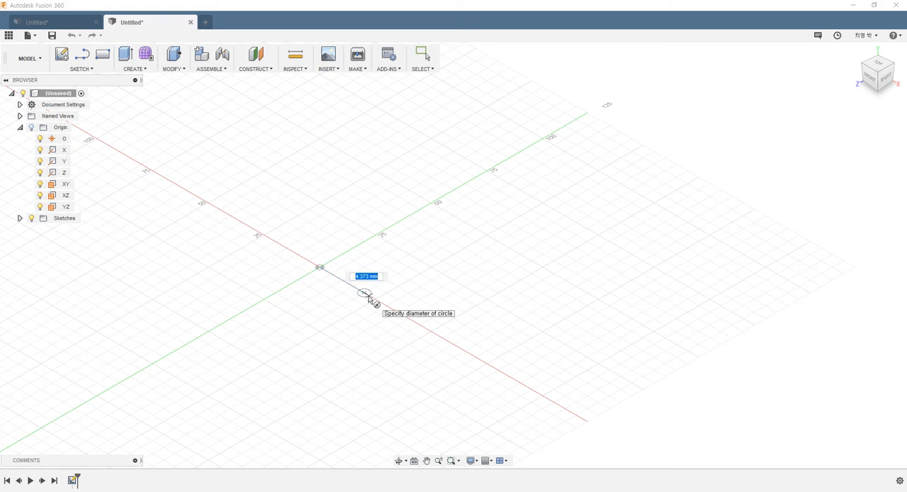
left_click(367, 297)
scroll(360, 284, "up", 4)
mouse_move(365, 268)
left_mouse_down()
mouse_move(366, 286)
mouse_move(365, 277)
left_mouse_up()
scroll(361, 275, "up", 1)
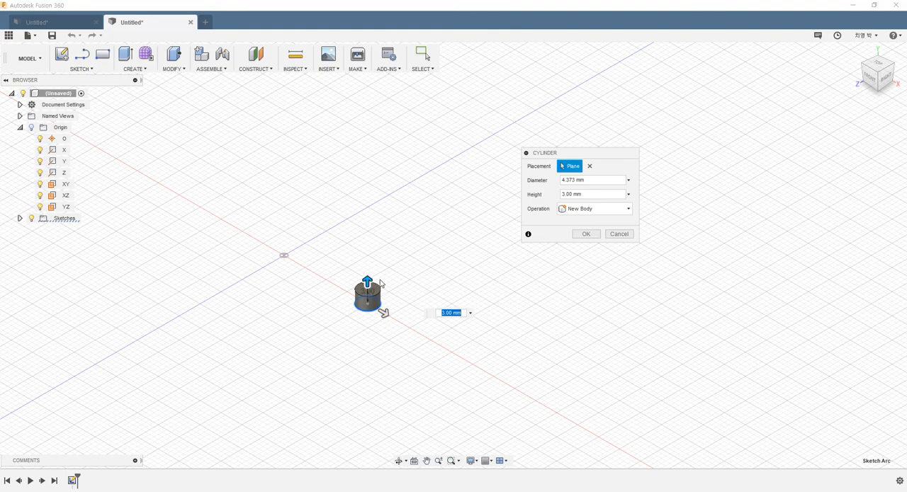
scroll(367, 268, "down", 3)
scroll(362, 263, "up", 4)
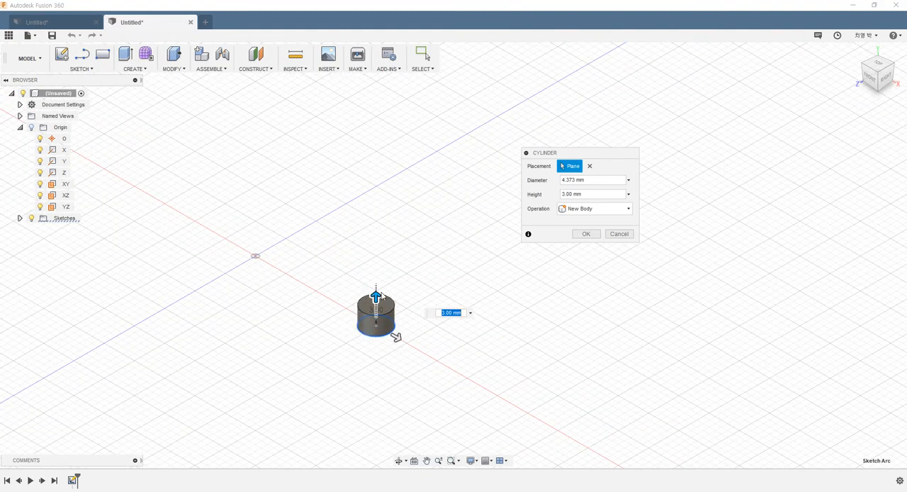
left_click(585, 234)
middle_click_drag(407, 259, 323, 260, "shift")
scroll(323, 260, "up", 2)
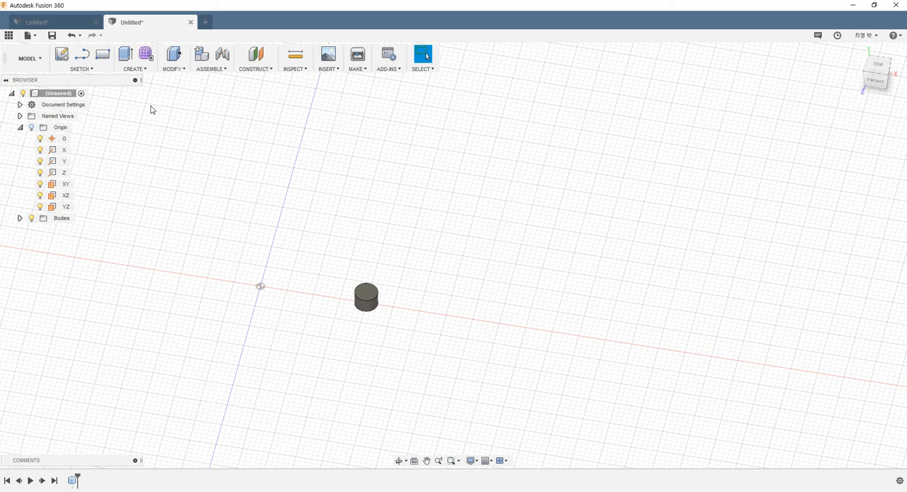
- Start a Circular Pattern with the pattern type Bodies and choose the small cylinder as the object
left_click(145, 74)
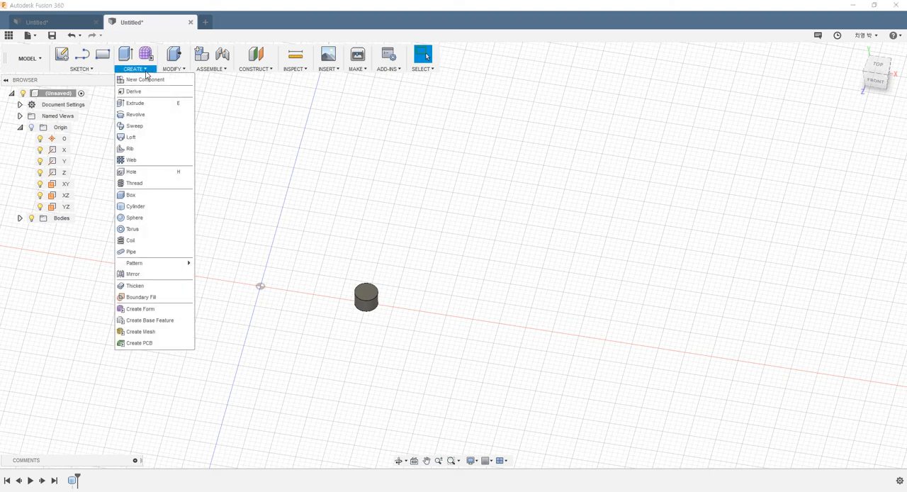
mouse_move(150, 264)
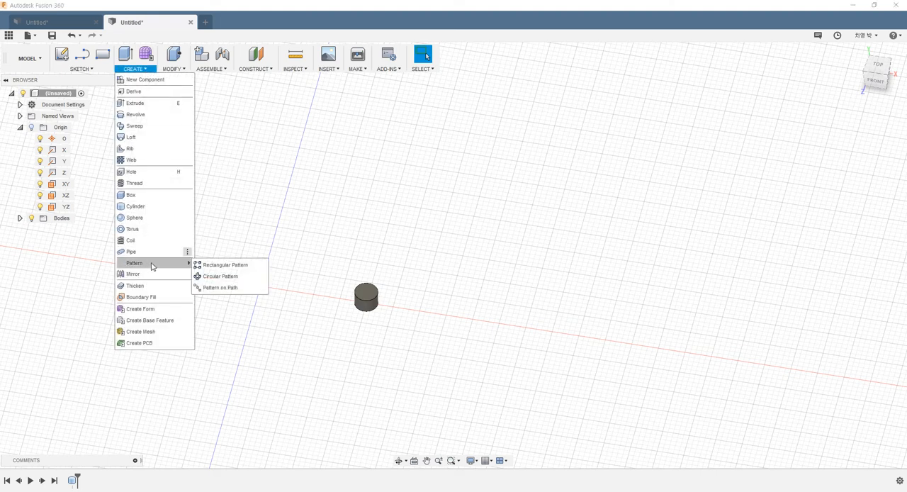
left_click(225, 279)
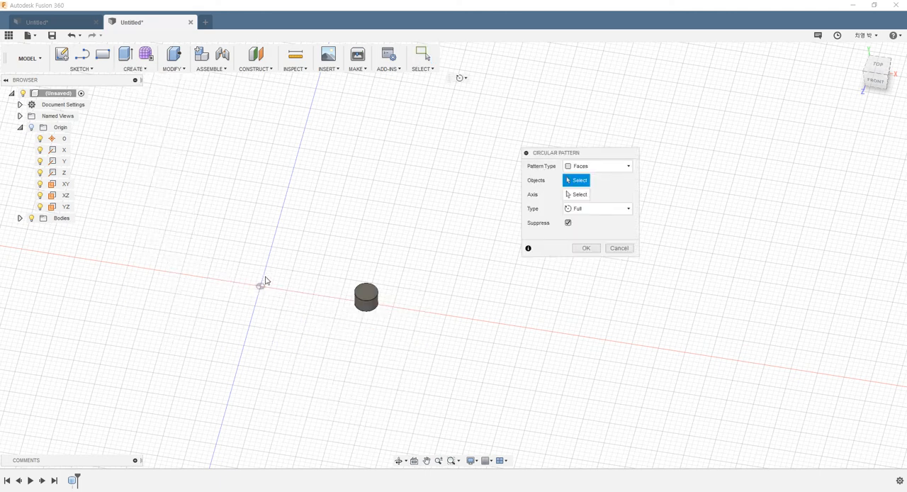
left_click_drag(577, 154, 612, 156)
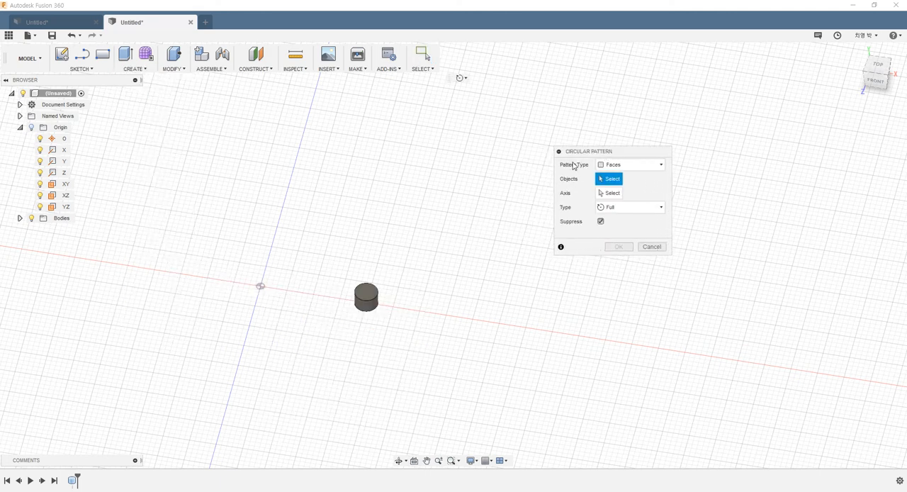
left_click(627, 164)
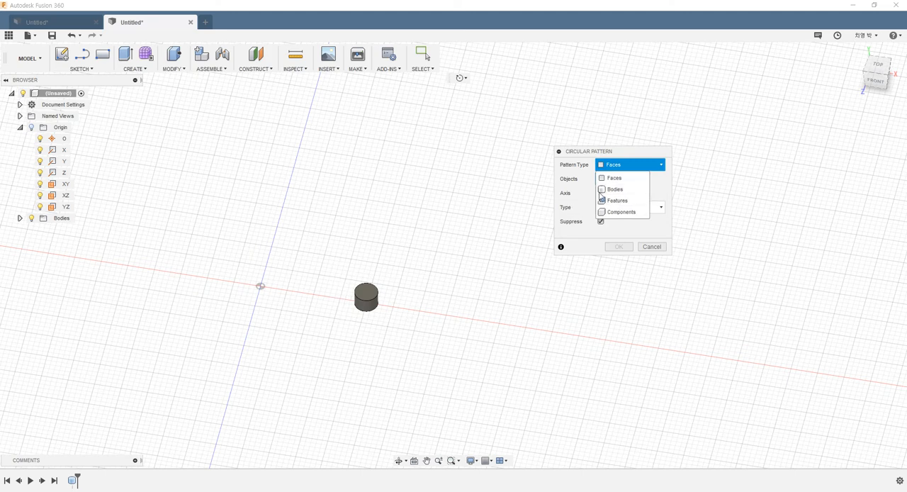
left_click(610, 190)
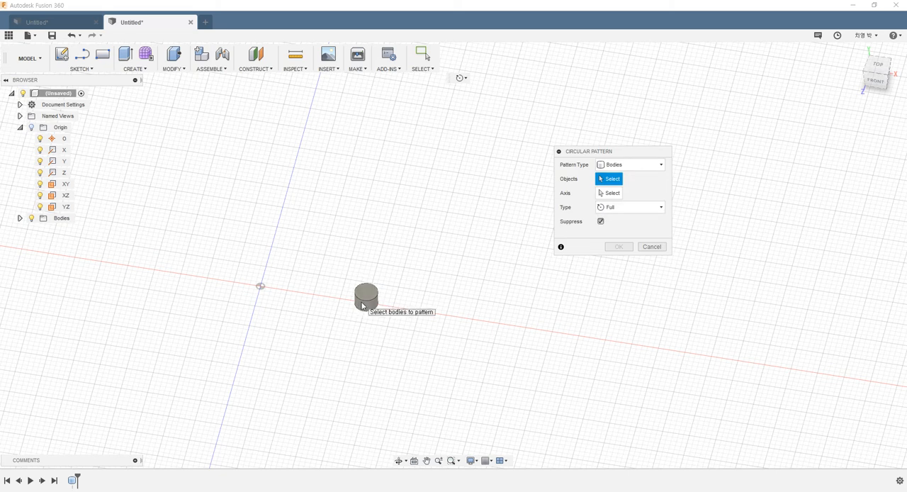
left_click(362, 300)
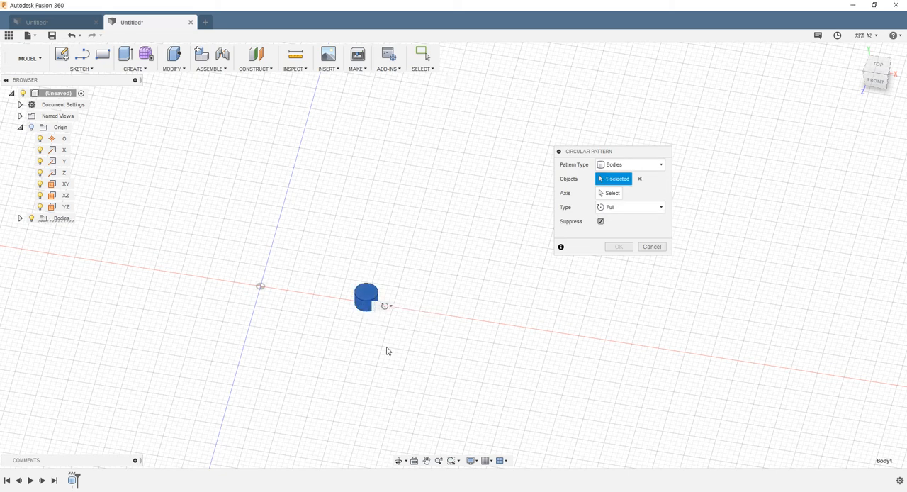
- Use the vertical Y origin axis as the rotation axis of the circular pattern
left_click(606, 196)
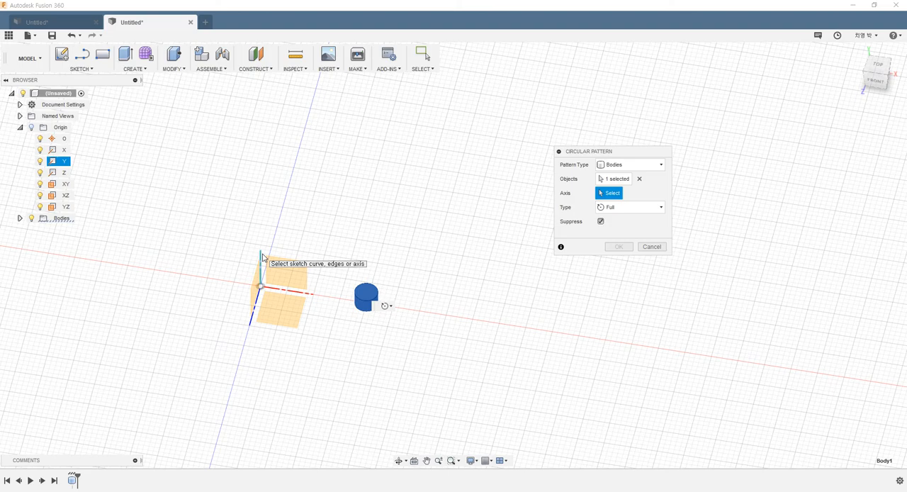
middle_click_drag(303, 228, 314, 197, "shift")
mouse_move(270, 249)
middle_mouse_down("shift")
mouse_move(263, 236)
mouse_move(263, 250)
middle_mouse_up("shift")
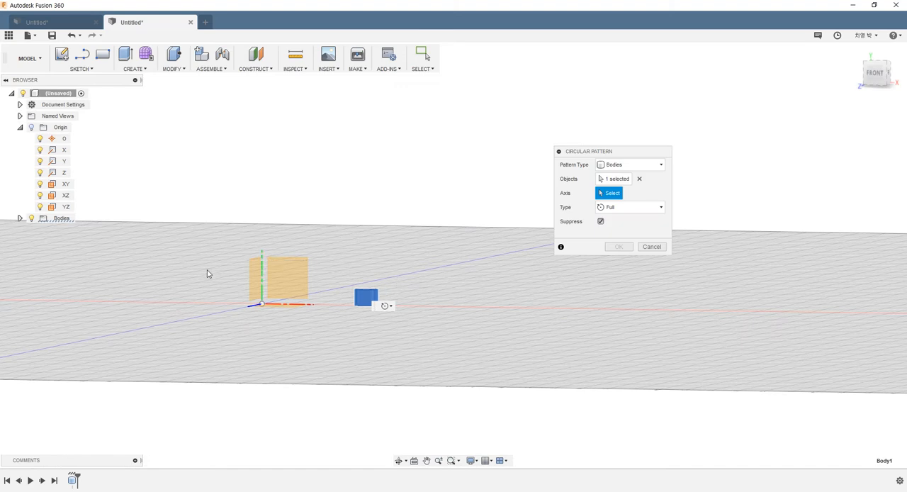
left_click(263, 275)
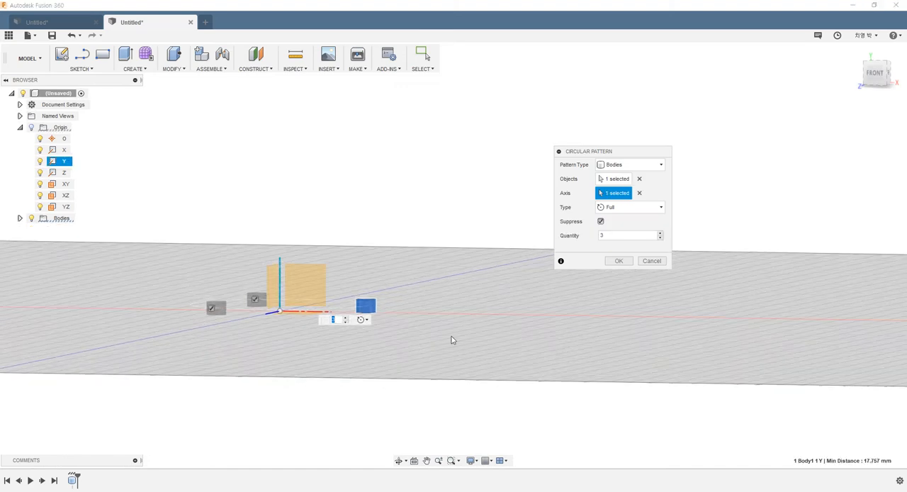
mouse_move(399, 354)
middle_mouse_down("shift")
mouse_move(414, 373)
mouse_move(396, 361)
middle_mouse_up("shift")
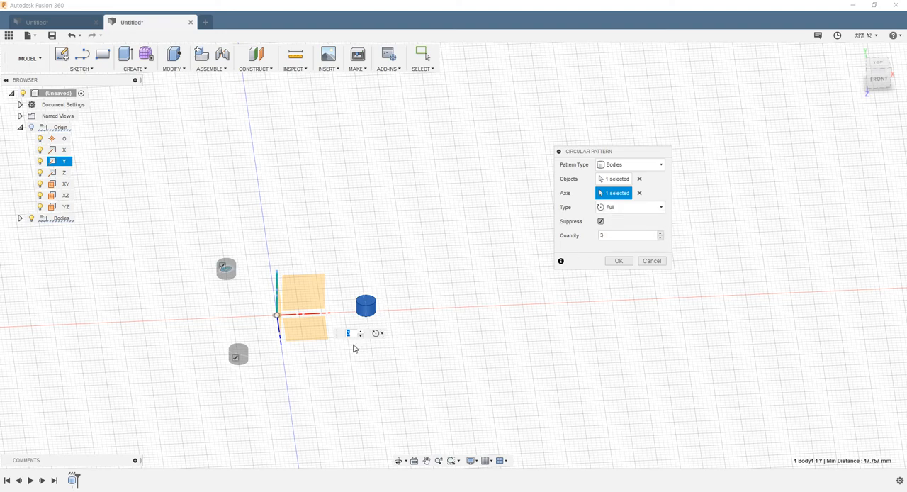
- Try a quantity of 2 for the circular pattern, then set the quantity to 10
type("2")
middle_click_drag(430, 355, 335, 331, "shift")
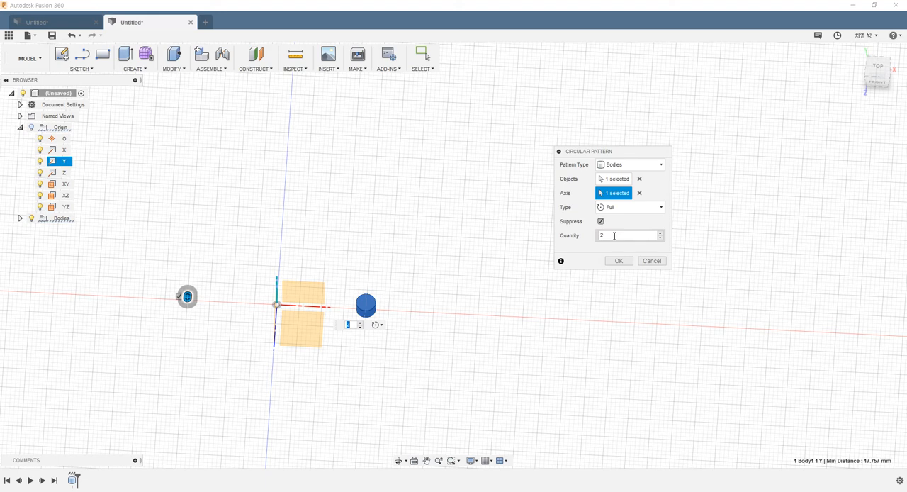
left_click(615, 235)
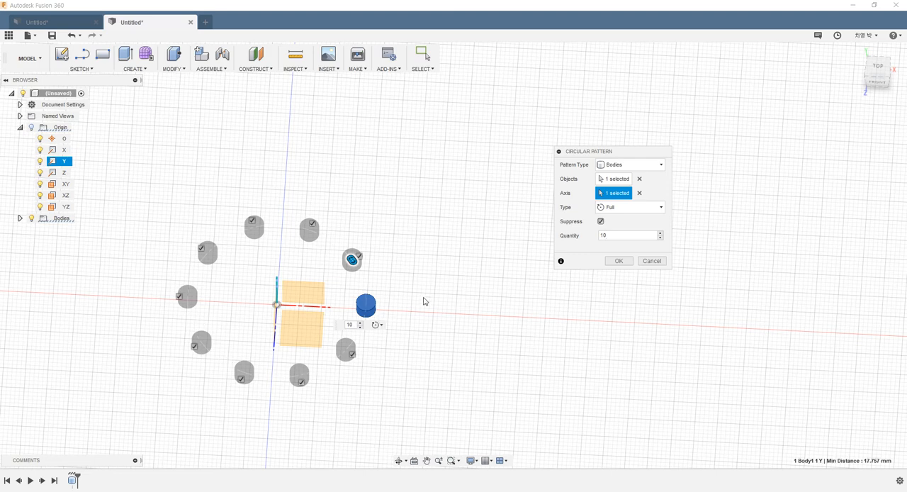
- Switch the circular pattern's type to Angle and try a total angle of 85 degrees with a quantity of 5
left_click(609, 207)
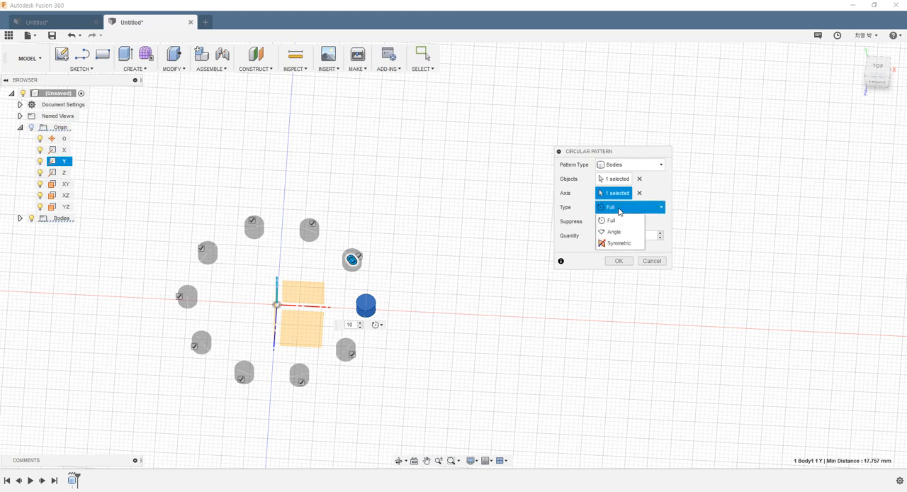
left_click(615, 234)
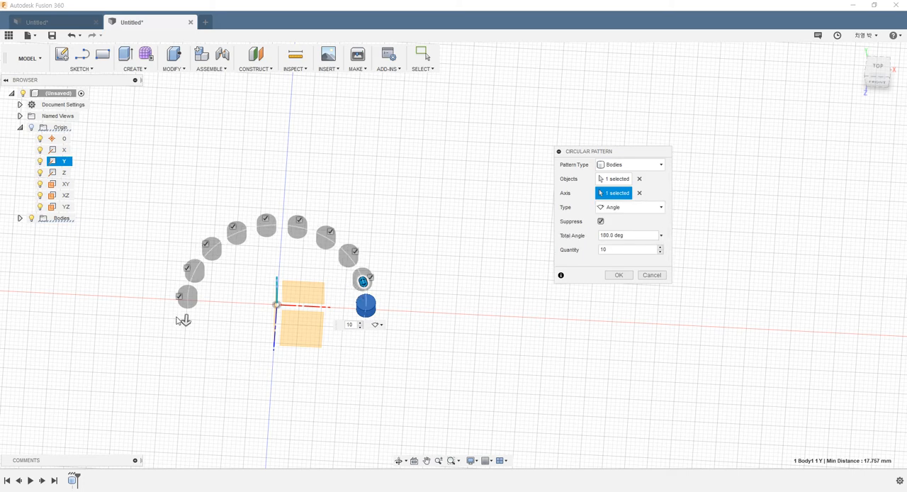
left_click_drag(186, 319, 257, 236)
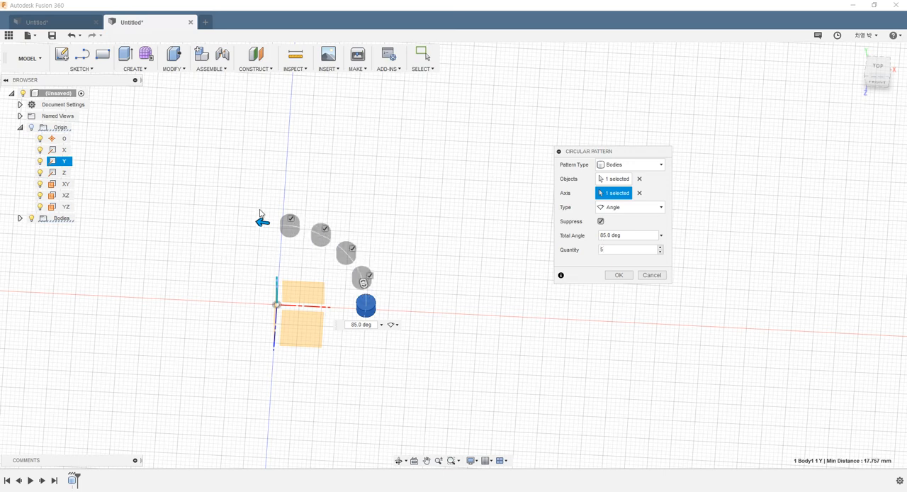
- Set the circular pattern's total angle to 180 degrees and its quantity to 10
left_click_drag(261, 221, 185, 320)
left_click_drag(629, 251, 390, 221)
type("10")
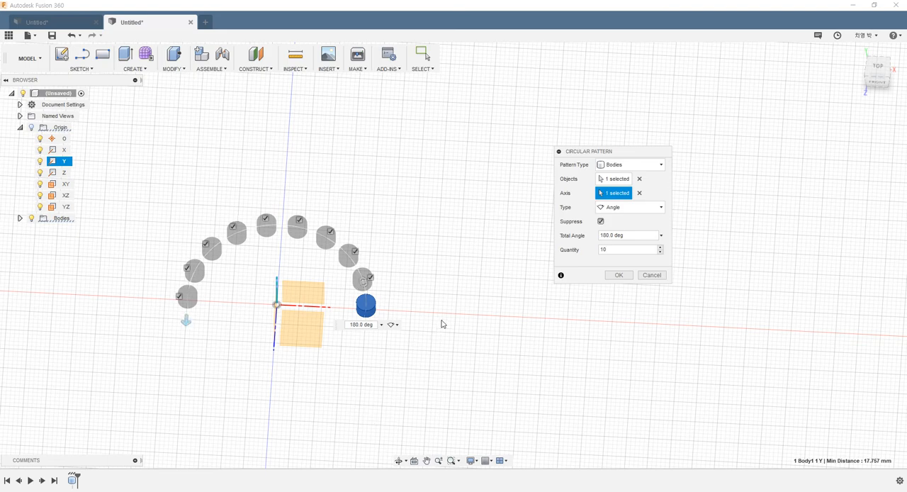
- Try suppressing two neighbouring occurrences of the 180-degree circular pattern, and include both again
middle_click_drag(442, 322, 217, 212, "shift")
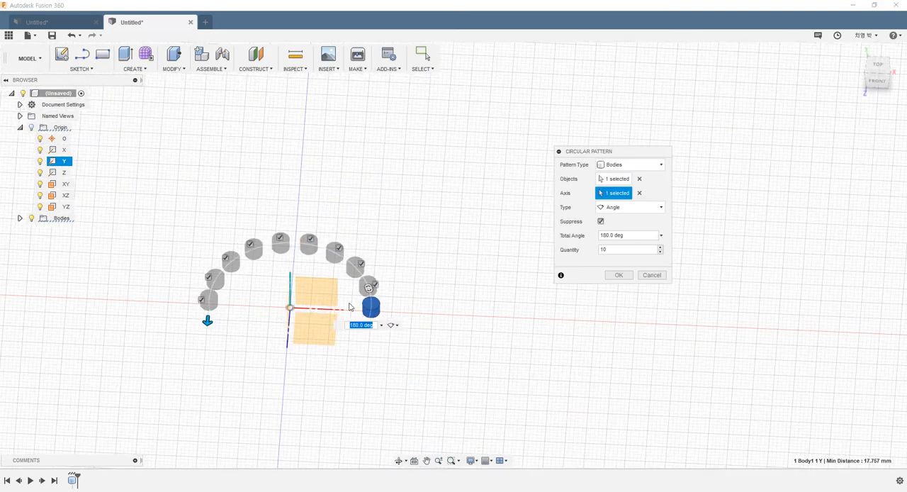
scroll(356, 241, "up", 2)
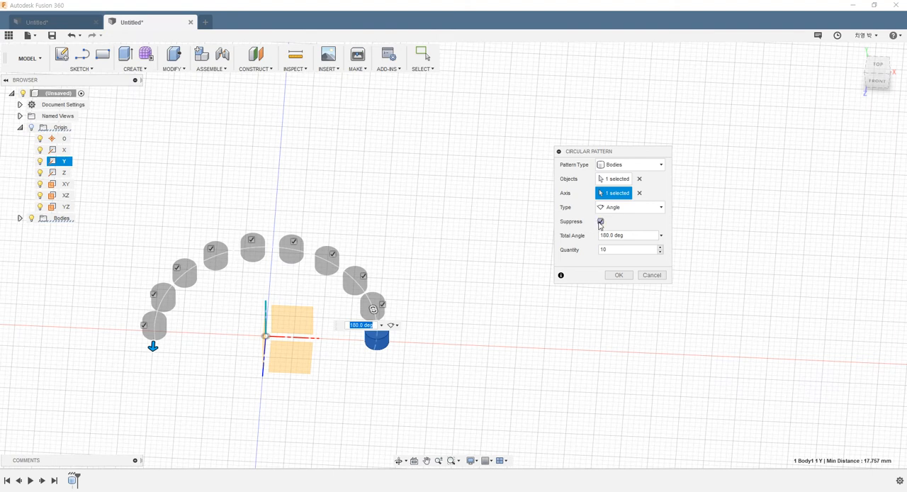
left_click(331, 255)
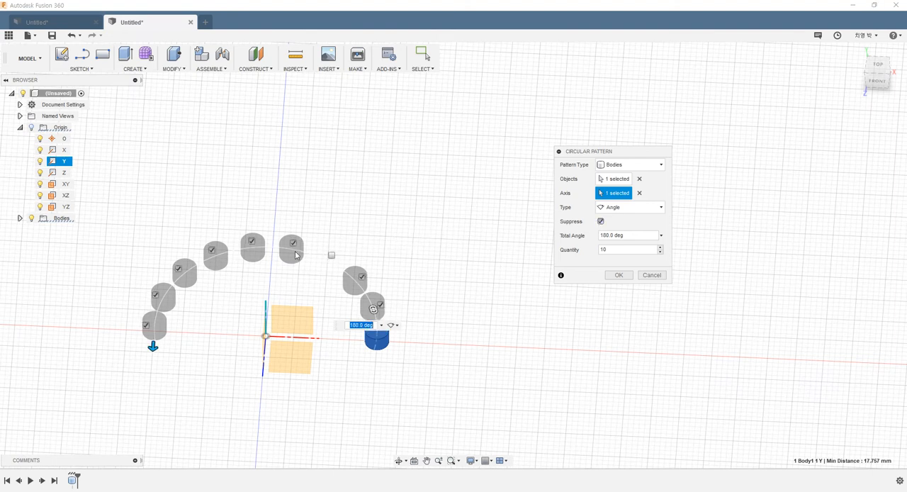
left_click(293, 242)
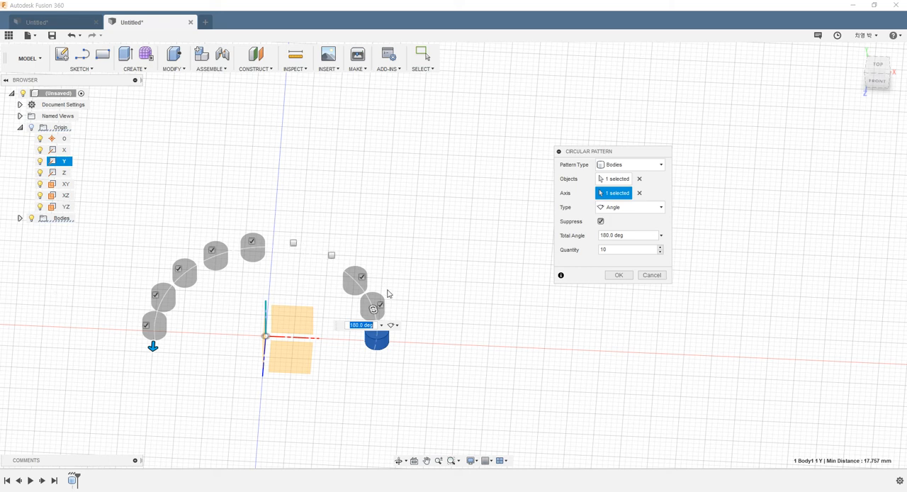
left_click(331, 255)
left_click(294, 243)
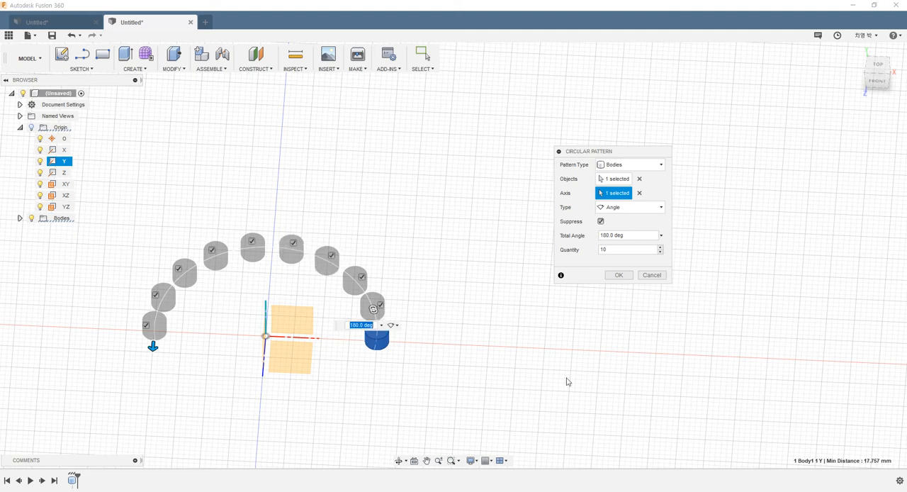
- Switch the circular pattern's type to Symmetric and create the pattern of 10 cylinders over a total angle of 180 degrees
left_click(618, 207)
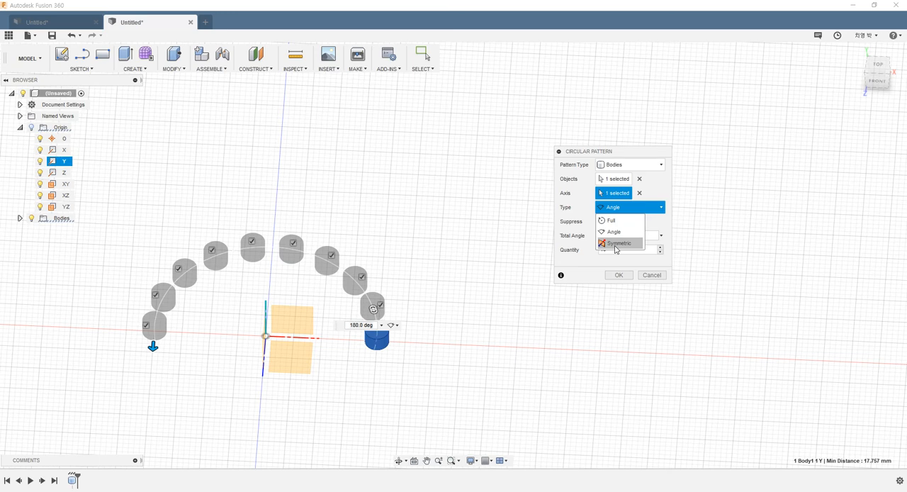
left_click(616, 245)
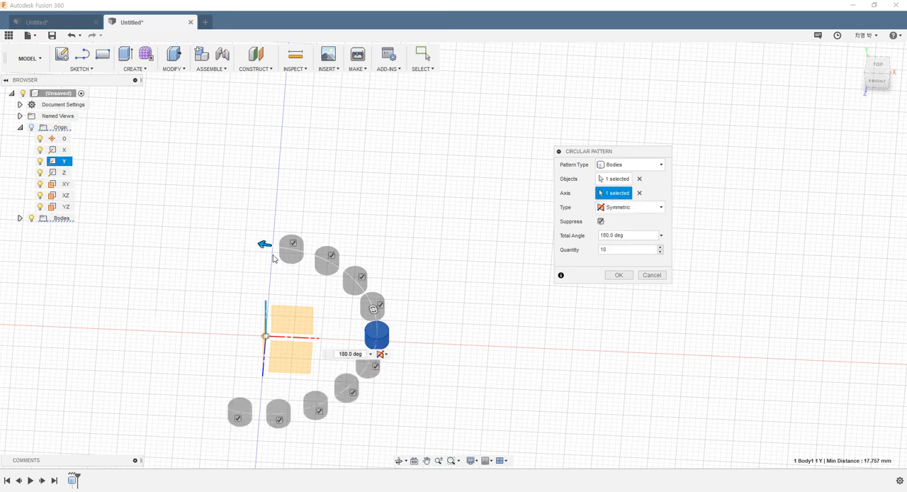
left_click_drag(274, 259, 218, 243)
middle_click_drag(472, 290, 451, 321, "shift")
left_click(623, 281)
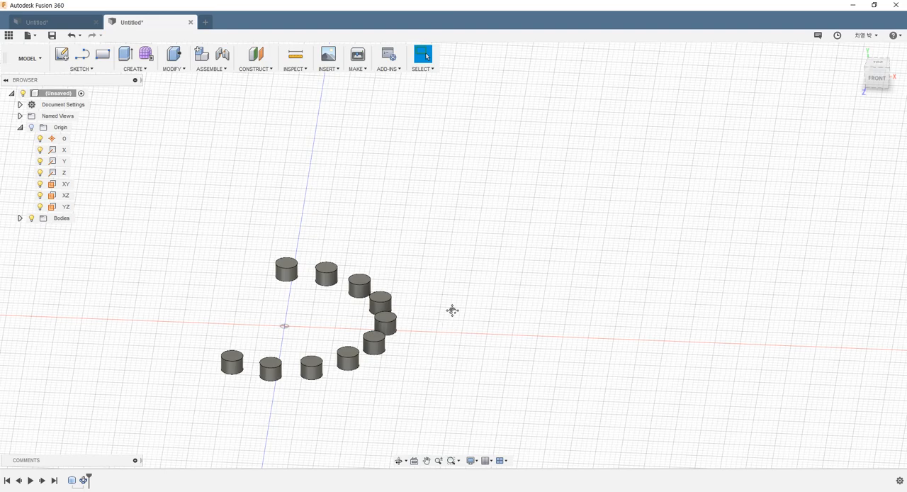
middle_click_drag(451, 310, 461, 335, "shift")
scroll(299, 251, "down", 1)
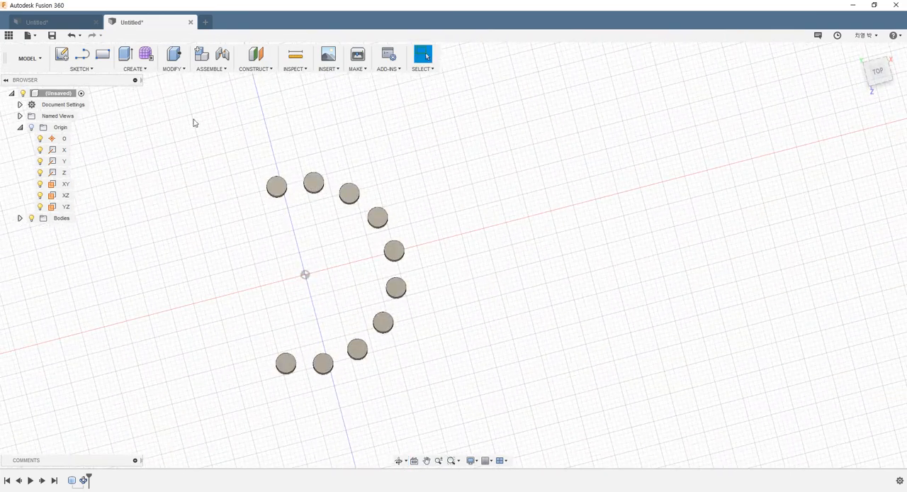
left_click(136, 68)
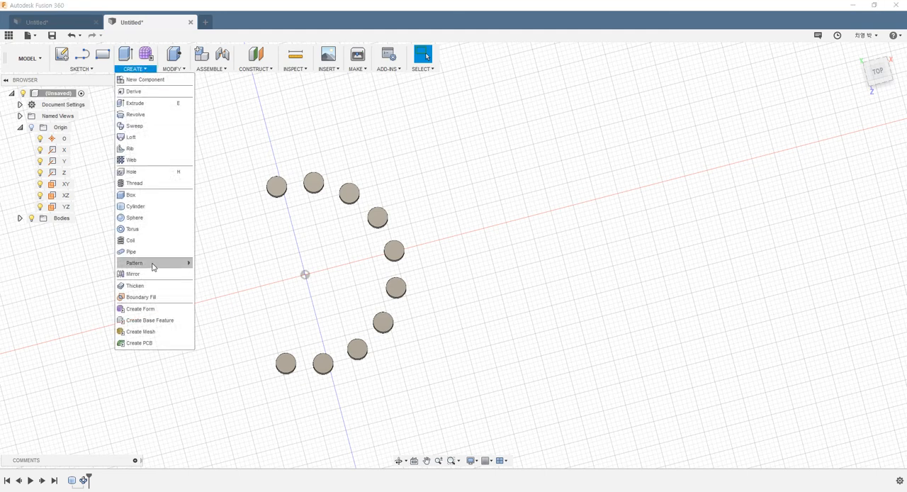
mouse_move(152, 263)
left_click(223, 276)
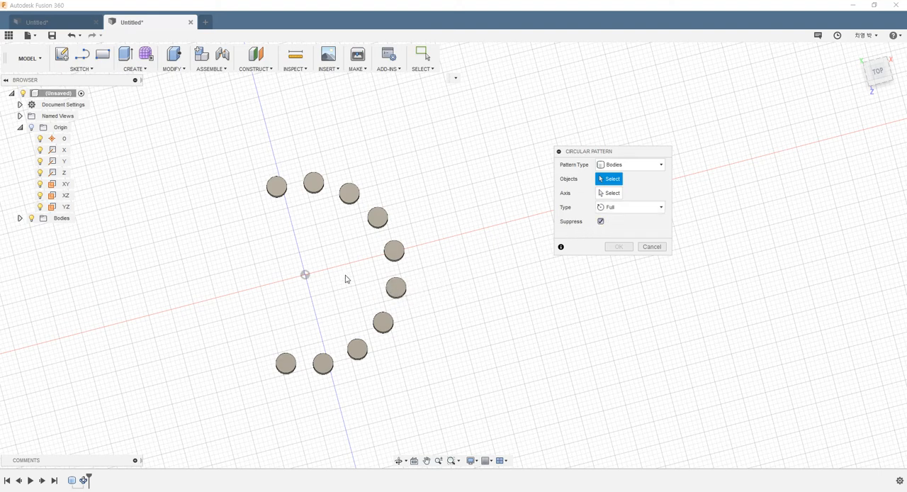
middle_click_drag(457, 226, 503, 268, "shift")
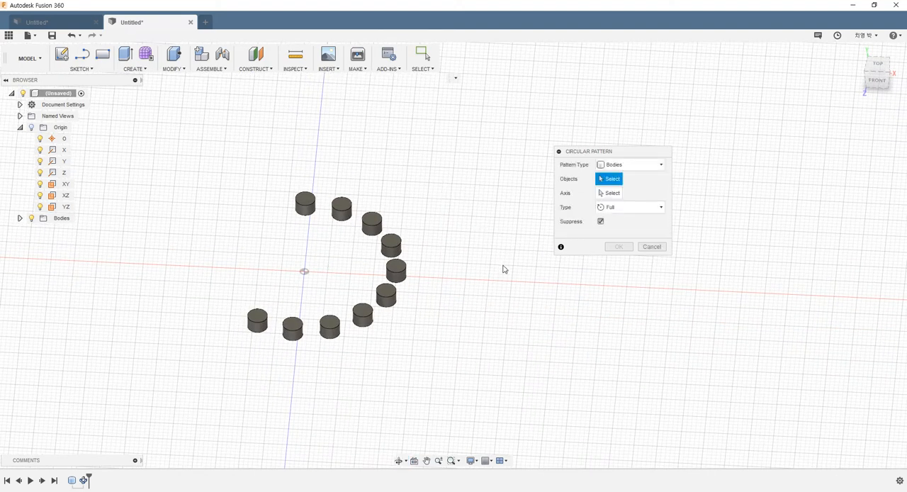
left_click(651, 246)
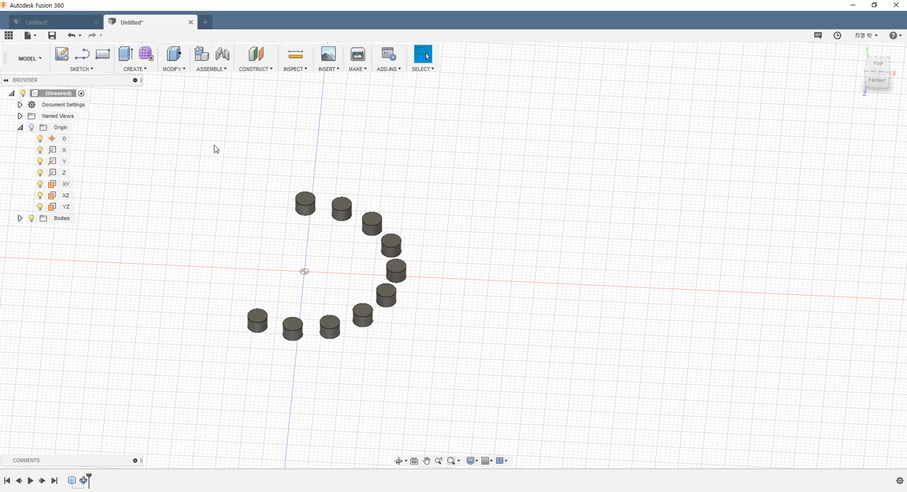
- Create a new design and start a sketch on the horizontal origin plane
left_click(205, 24)
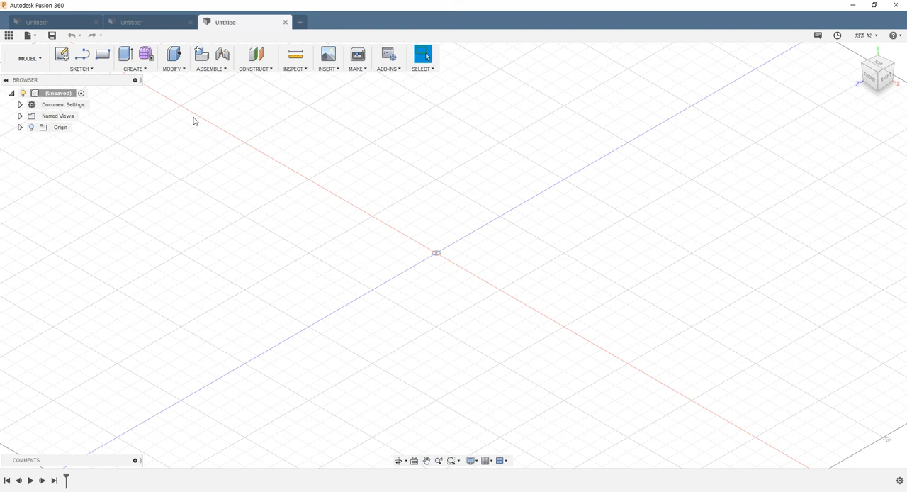
left_click(146, 69)
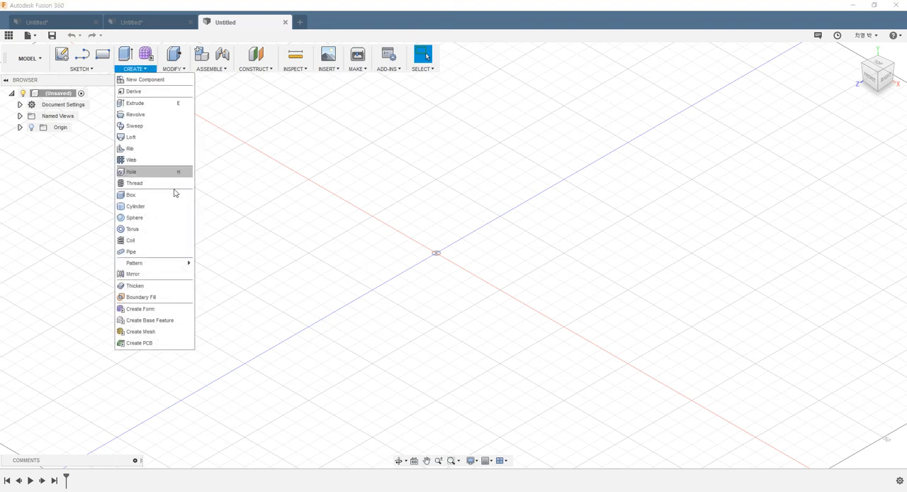
mouse_move(163, 263)
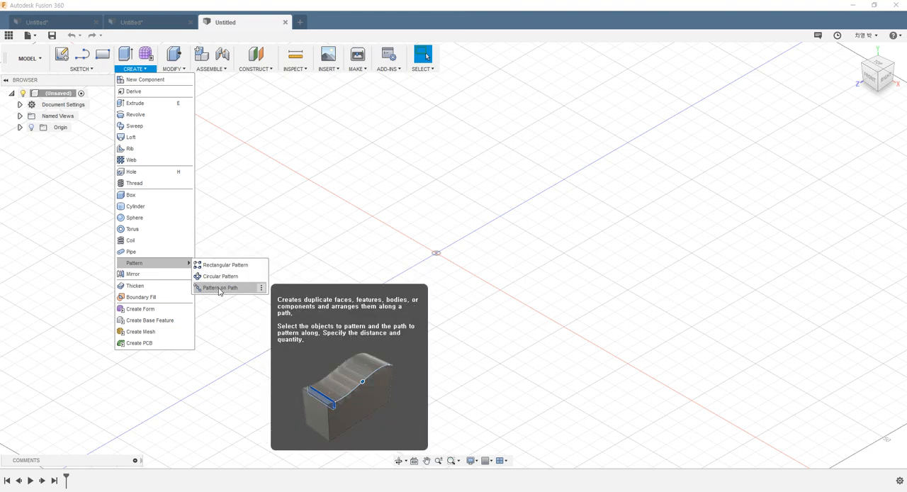
left_click(319, 189)
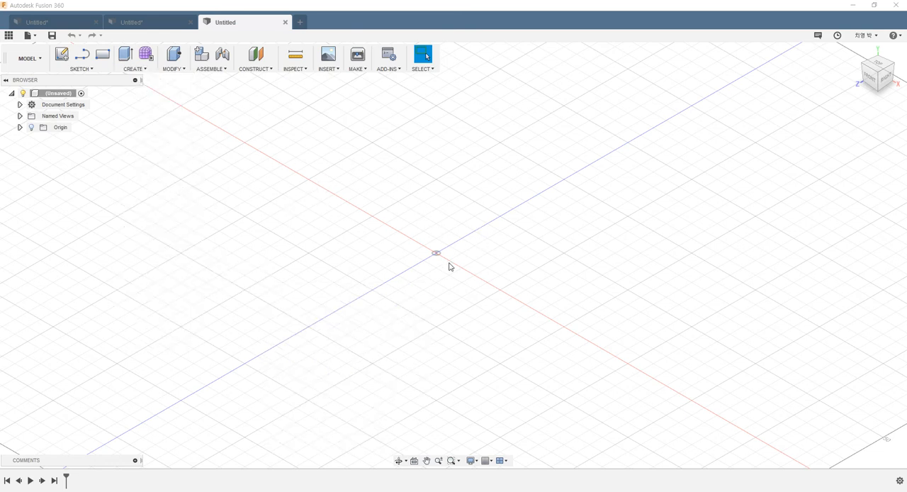
left_click(62, 55)
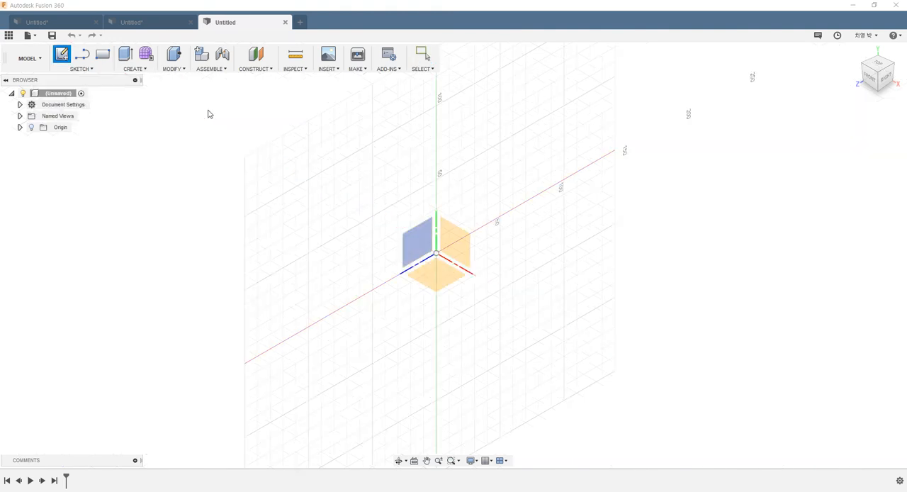
left_click(440, 277)
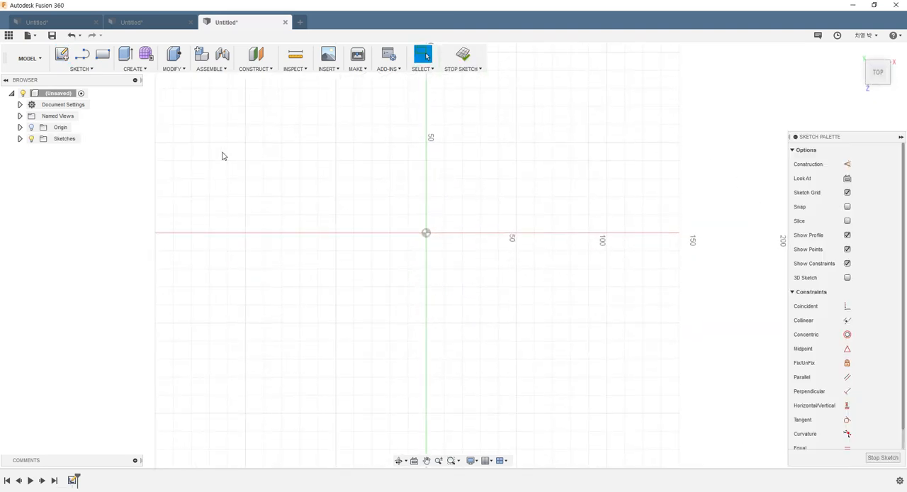
- Sketch an S-shaped fit point spline through four points, starting at the origin and extending about 165 mm along the negative side of the red axis
left_click(81, 69)
mouse_move(85, 165)
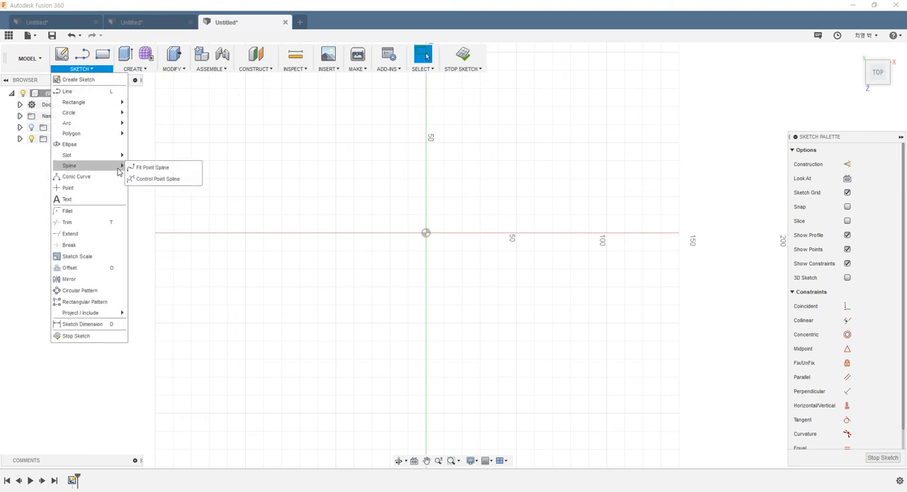
left_click(165, 168)
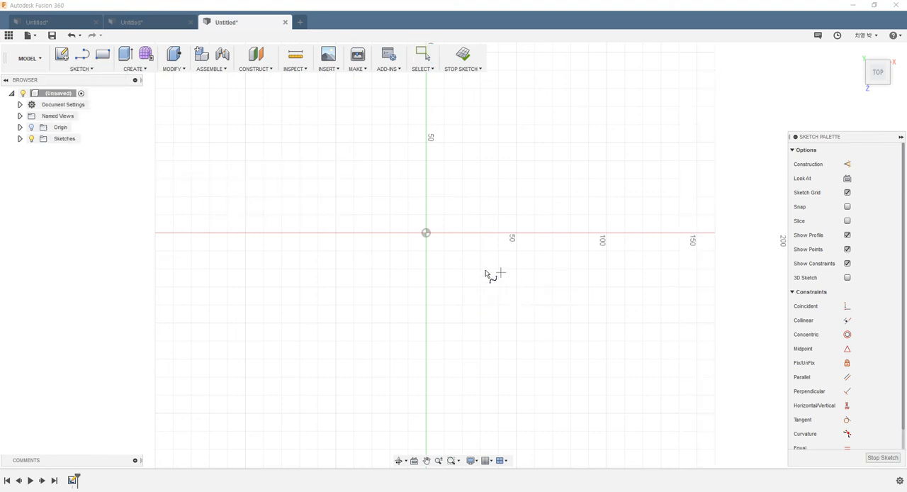
left_click(426, 232)
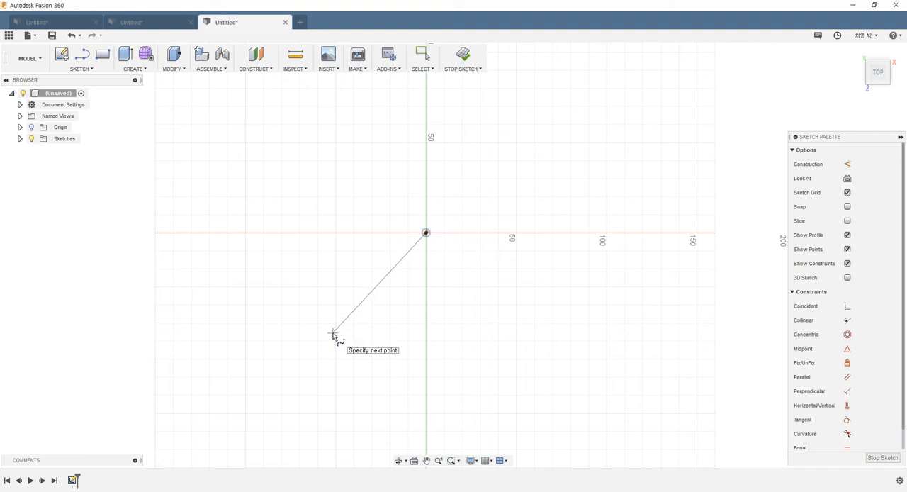
left_click(333, 333)
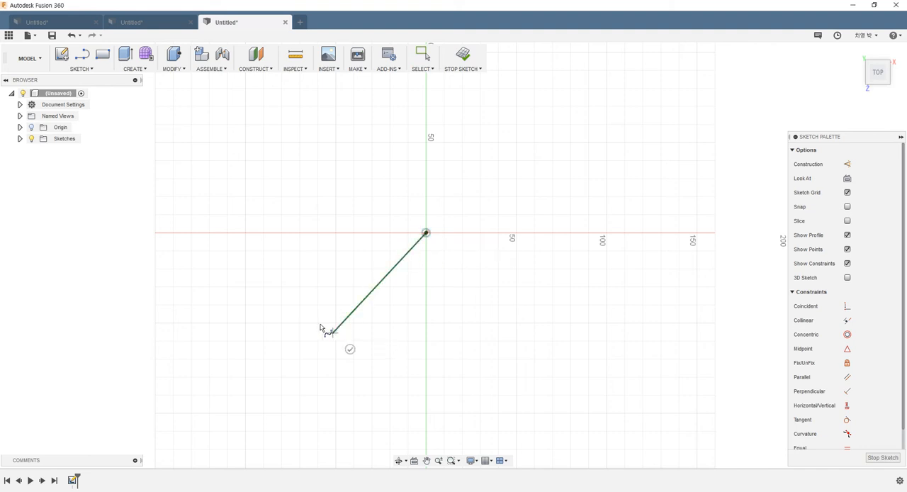
left_click(241, 205)
left_click(127, 282)
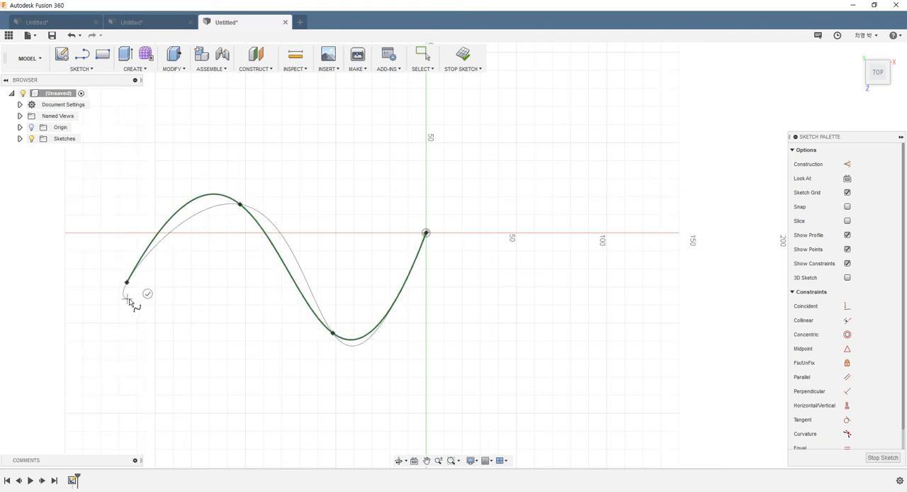
key("Escape")
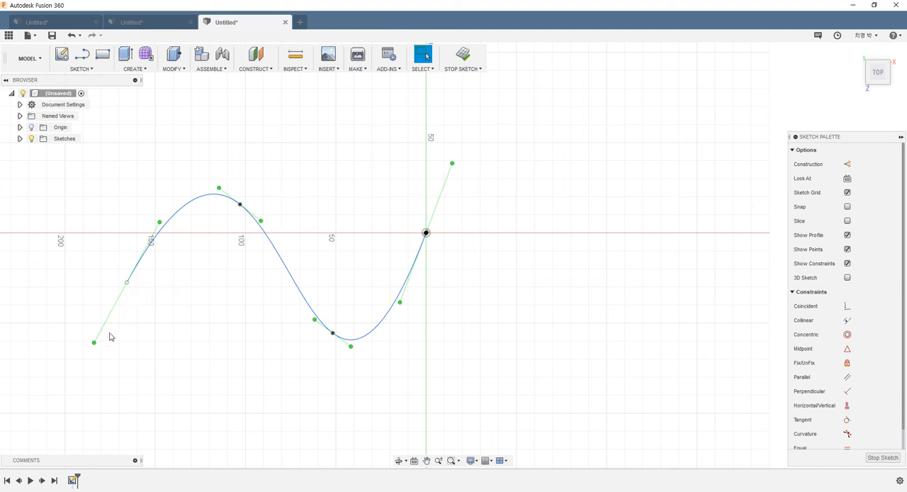
- Adjust the tangent handle at the spline's free end to make the curve steeper there, and finish the sketch
left_click_drag(94, 343, 114, 350)
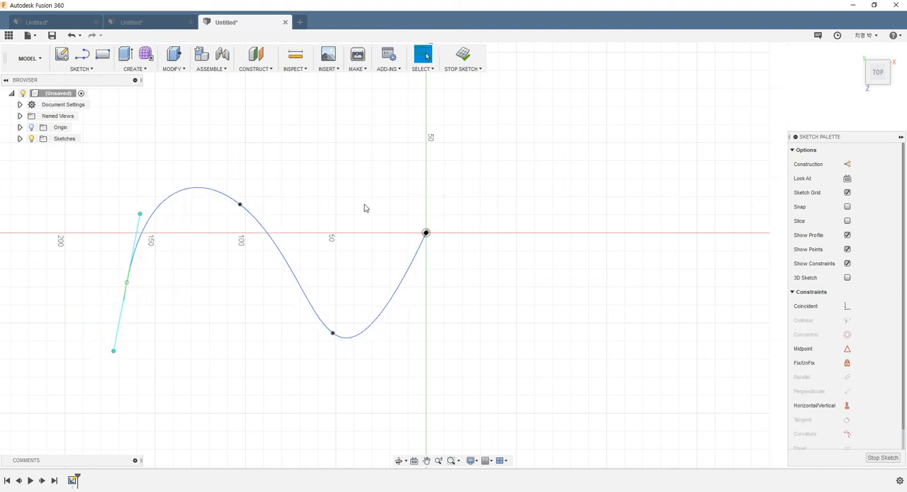
left_click(463, 54)
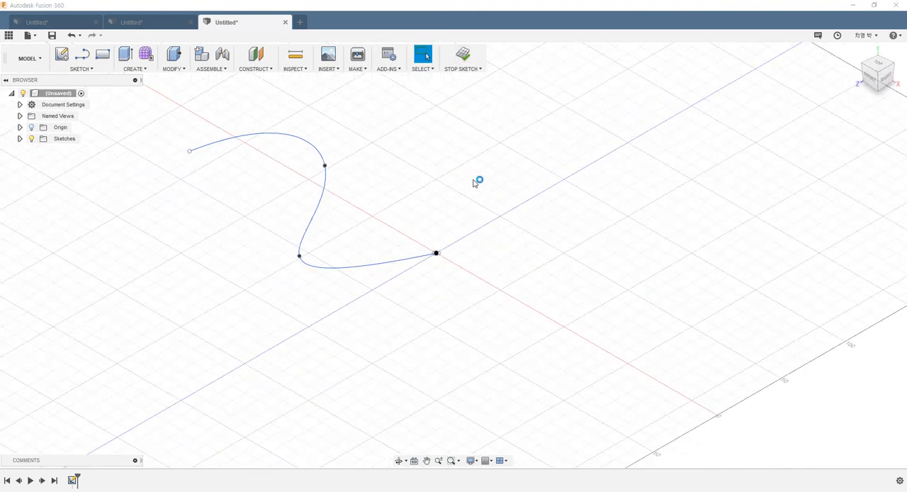
scroll(419, 226, "down", 3)
scroll(348, 190, "up", 4)
middle_click_drag(366, 197, 404, 267, "shift")
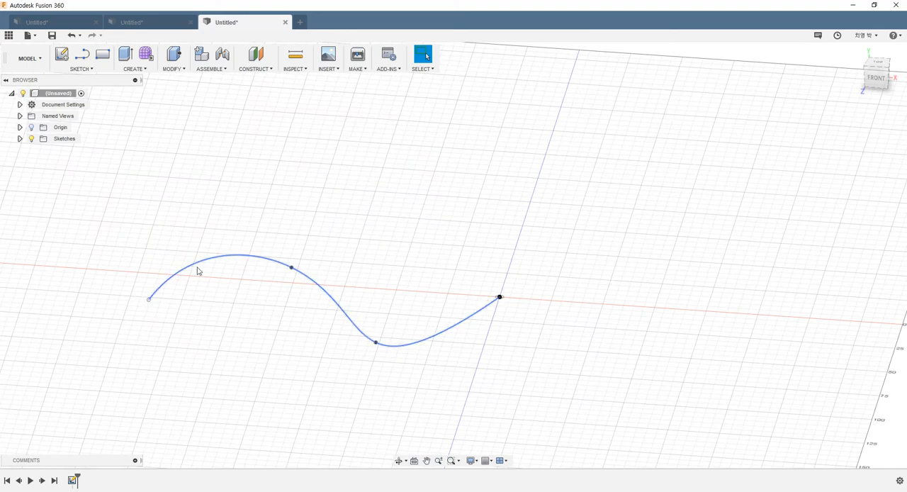
mouse_move(318, 328)
middle_mouse_down("shift")
mouse_move(298, 288)
mouse_move(305, 344)
mouse_move(300, 328)
mouse_move(323, 334)
middle_mouse_up("shift")
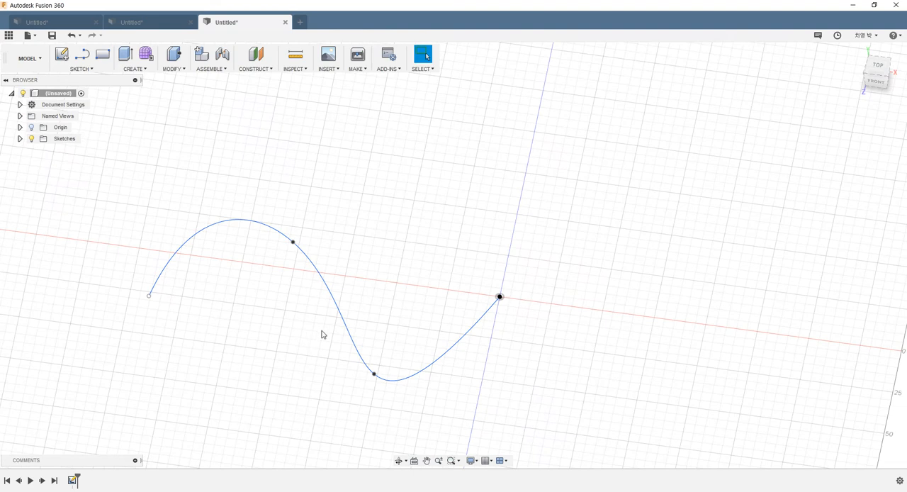
- Create a cylinder as a new body at the origin on the horizontal plane, 10 mm in diameter and 5 mm high
left_click(134, 71)
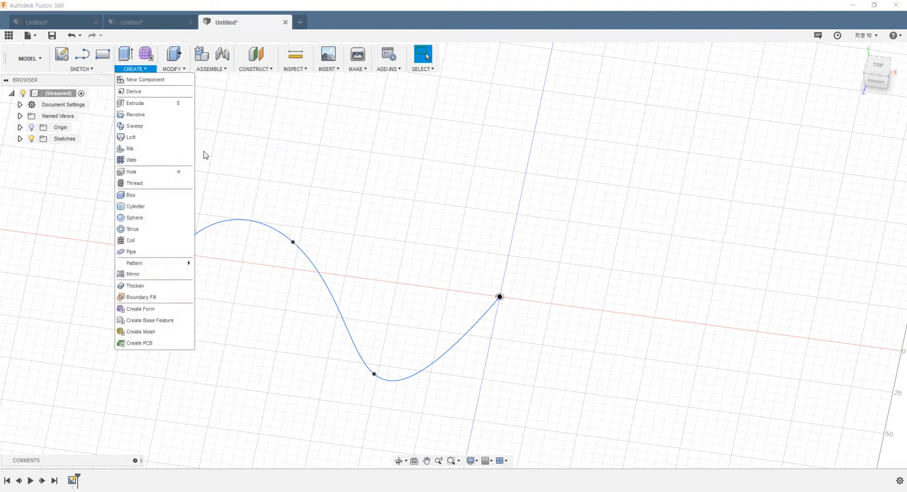
left_click(140, 208)
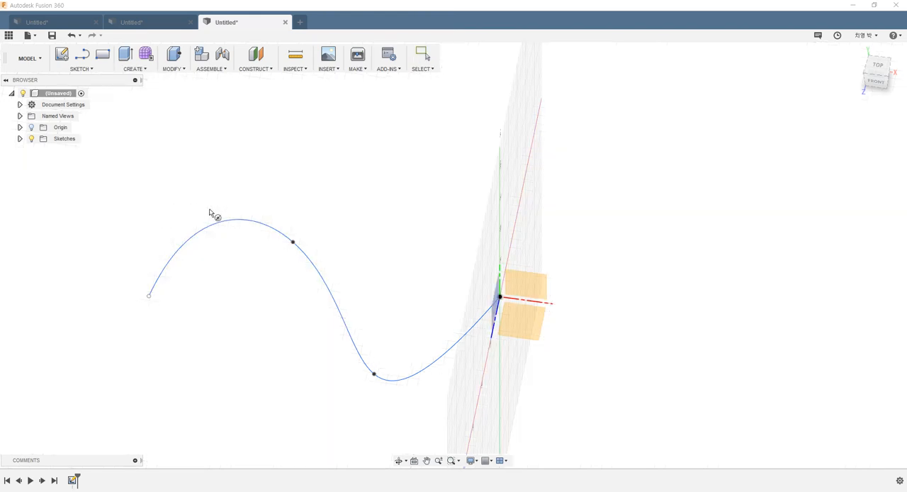
left_click(516, 324)
left_click(499, 296)
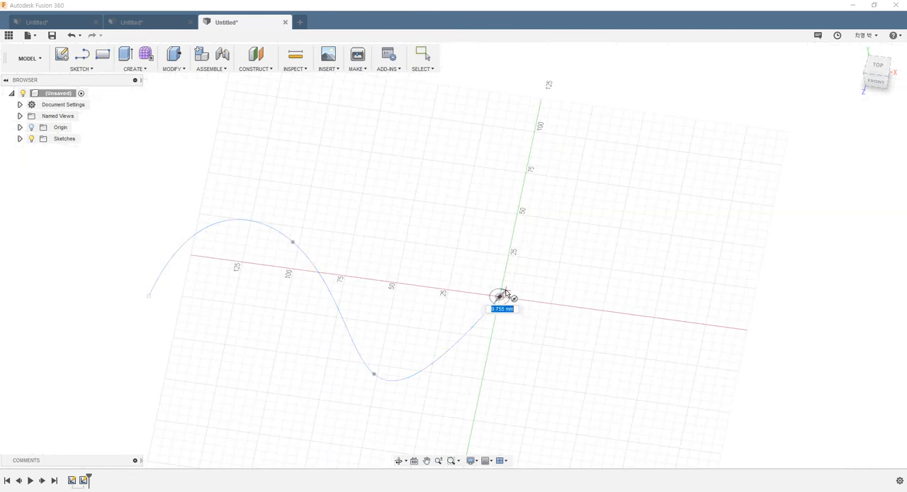
type("10")
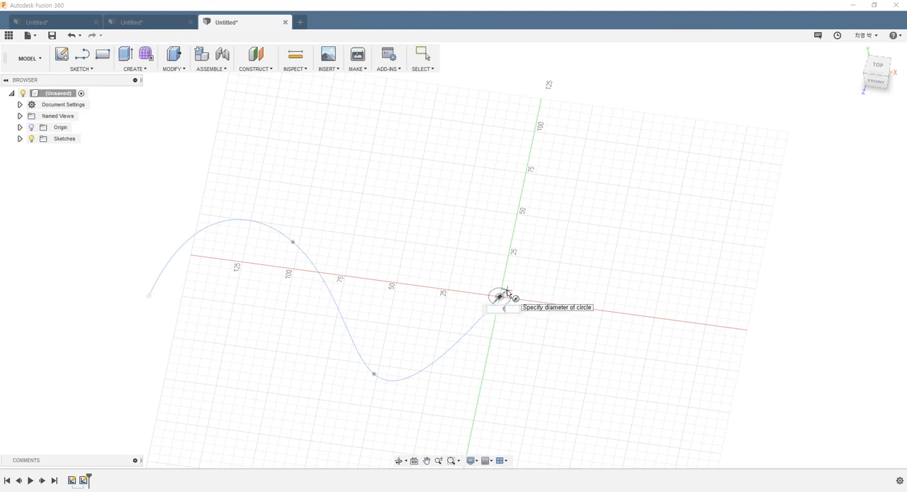
key("Return")
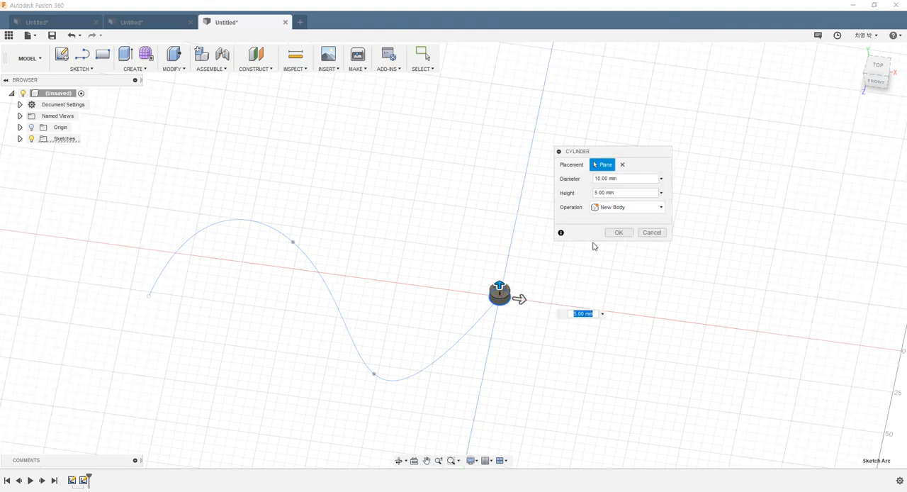
scroll(557, 282, "up", 3)
scroll(448, 322, "up", 2)
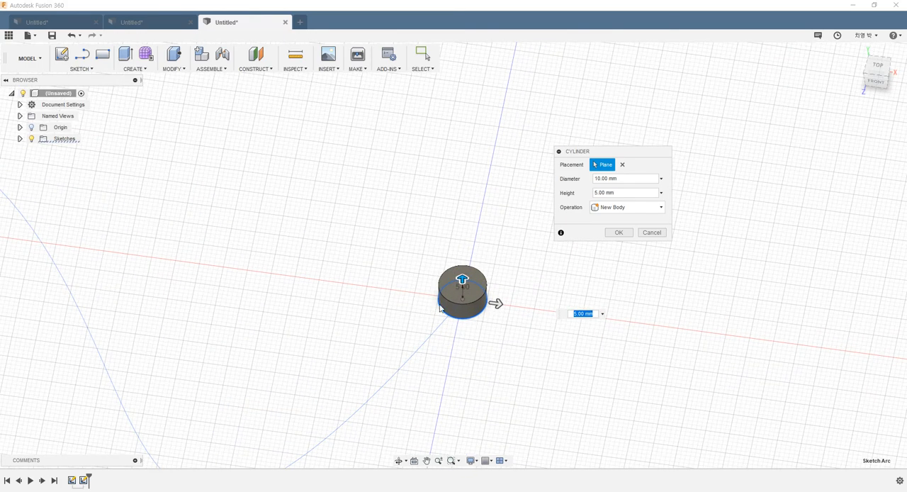
left_click(617, 240)
scroll(384, 282, "down", 2)
scroll(384, 282, "down", 2)
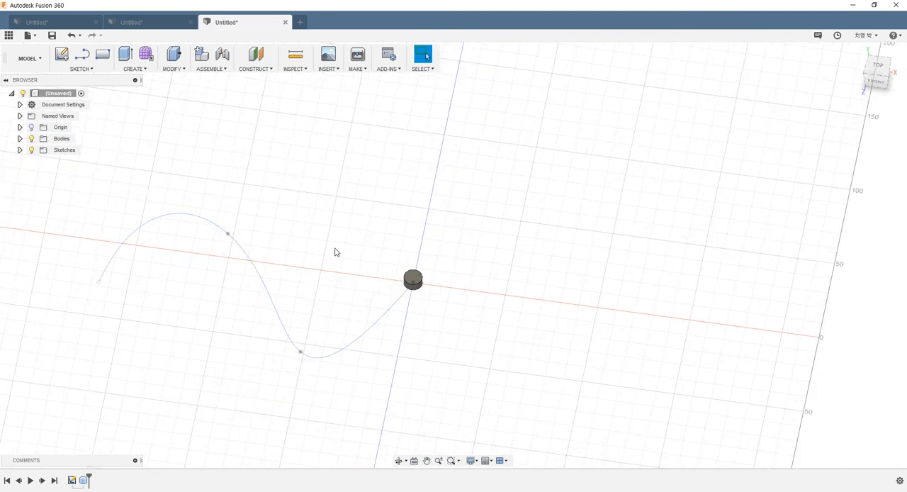
- Start a Pattern on Path of type Bodies, with the cylinder as the object and the spline as the path
left_click(135, 69)
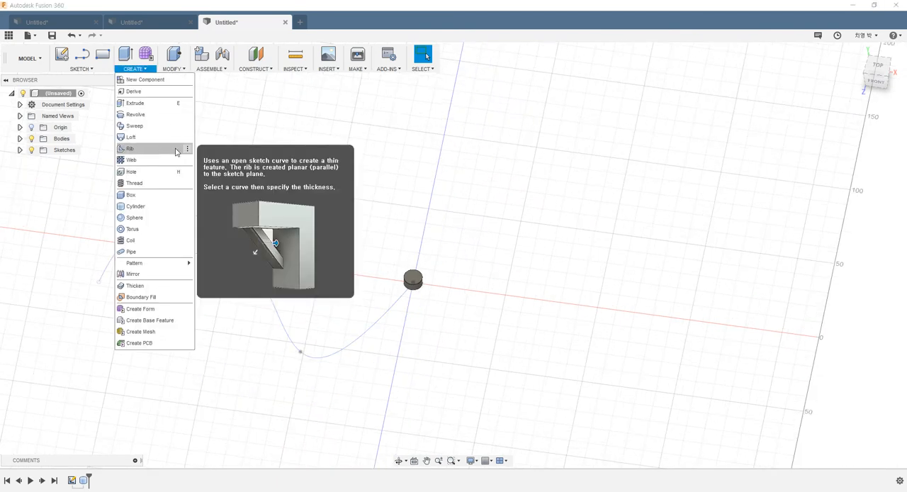
mouse_move(156, 264)
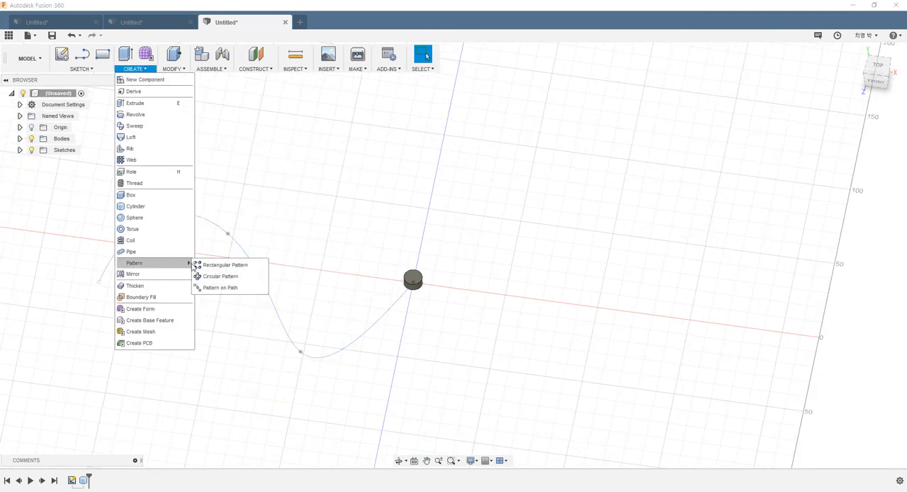
left_click(224, 288)
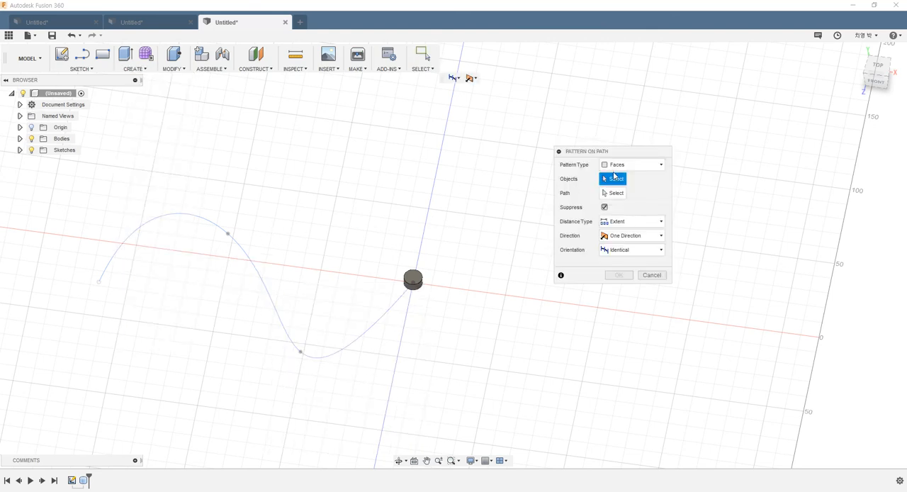
left_click(625, 166)
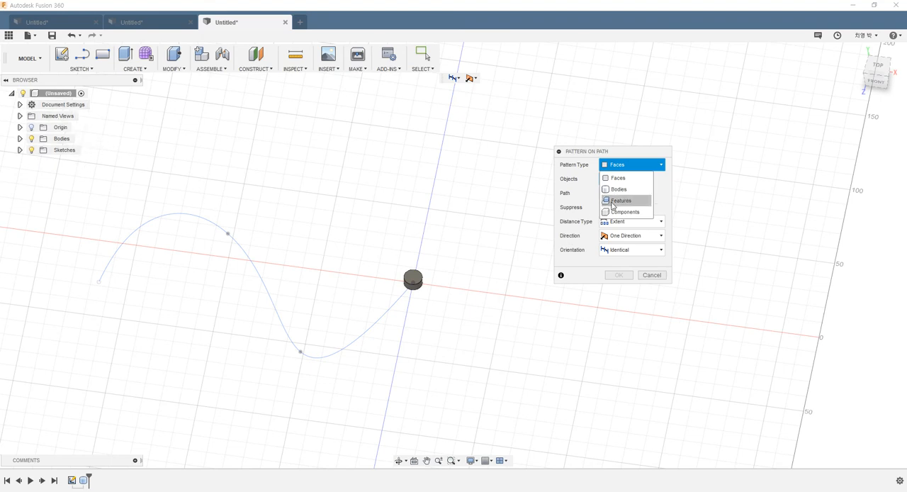
left_click(618, 190)
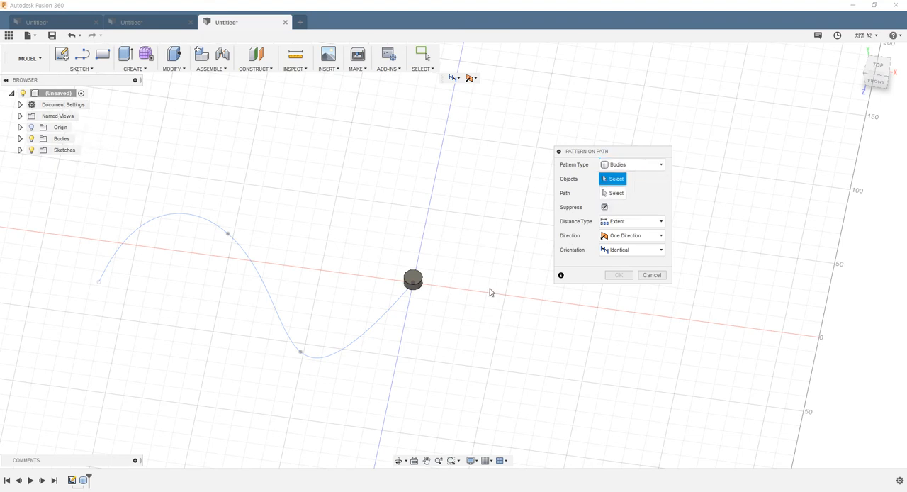
left_click(418, 284)
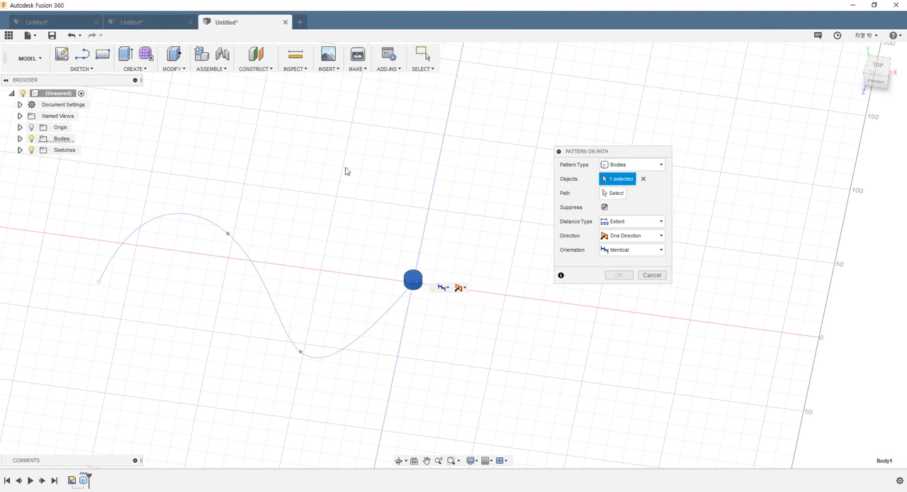
left_click(606, 196)
left_click(381, 309)
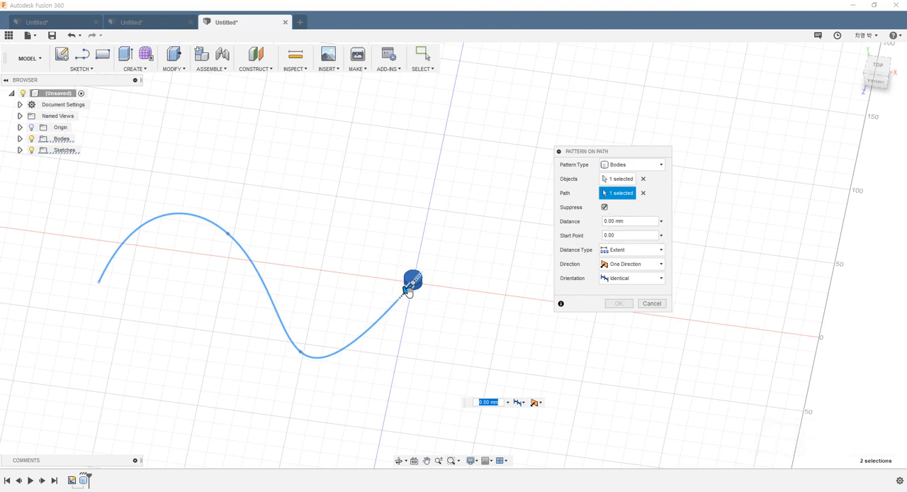
- Stretch the path pattern to a distance of about 235 mm, with a quantity of 10 and a start point of 1
left_click_drag(409, 287, 174, 236)
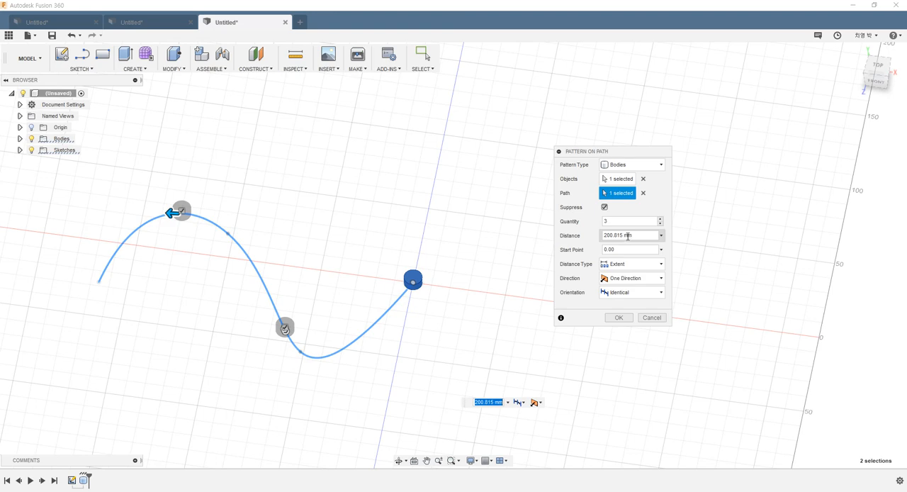
left_click_drag(177, 214, 146, 263)
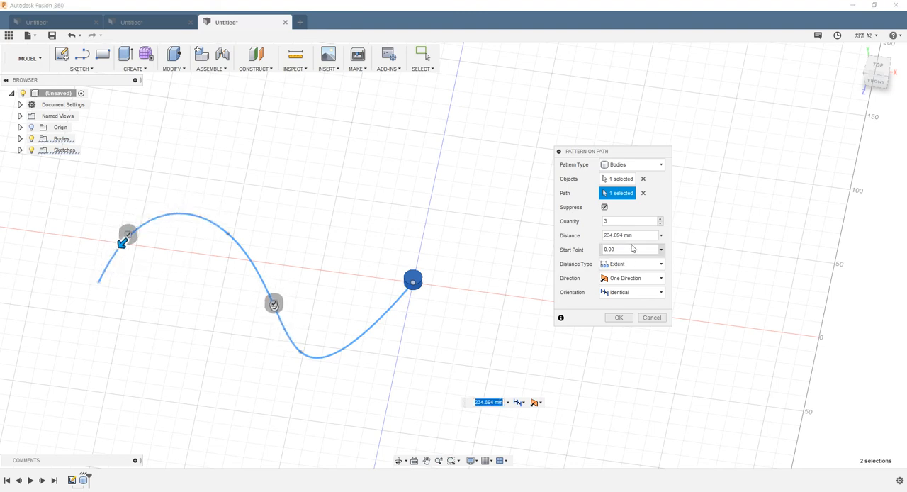
left_click(629, 222)
type("1")
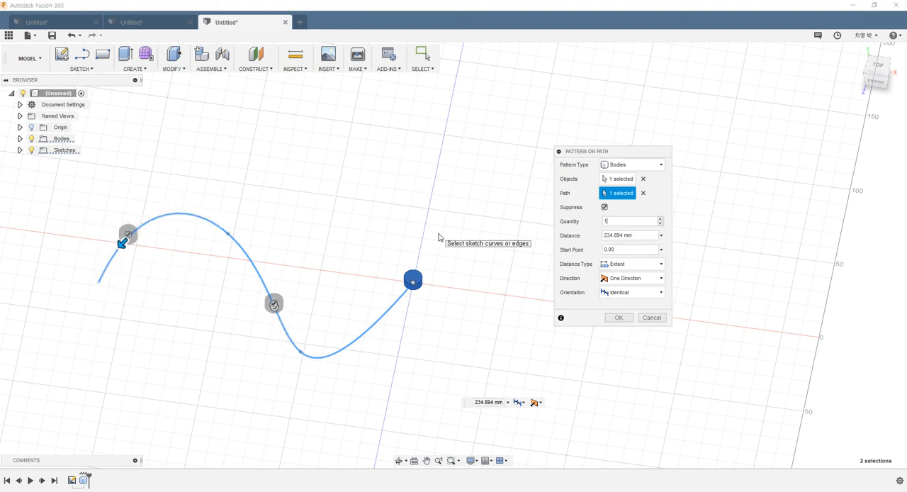
type("0")
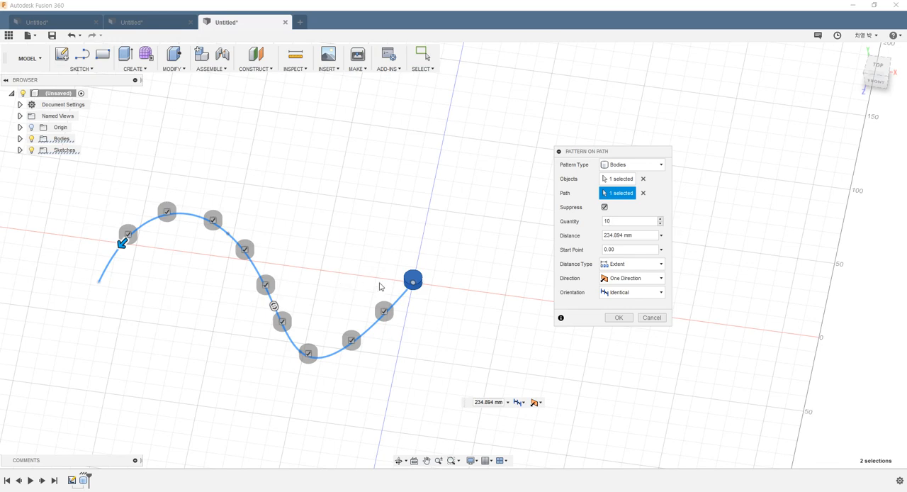
middle_click_drag(373, 267, 371, 268, "shift")
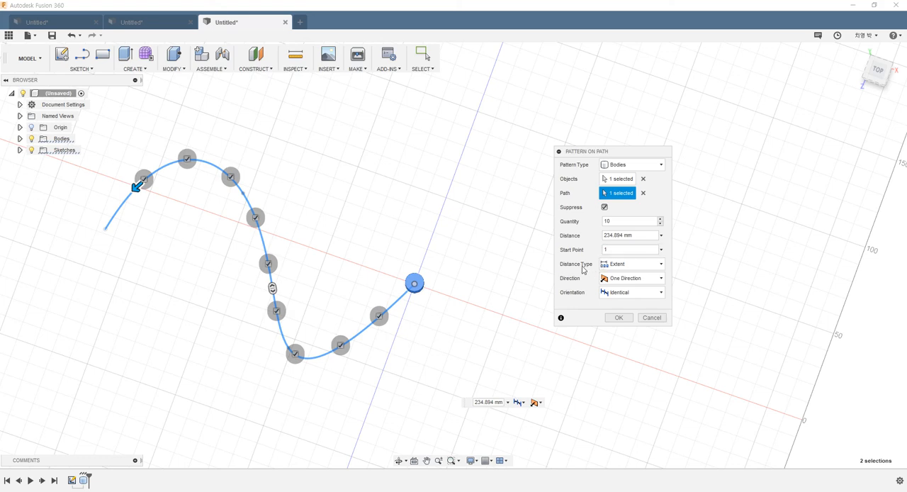
- Change the path pattern's distance type to Spacing and set the distance to 20 mm
left_click(626, 267)
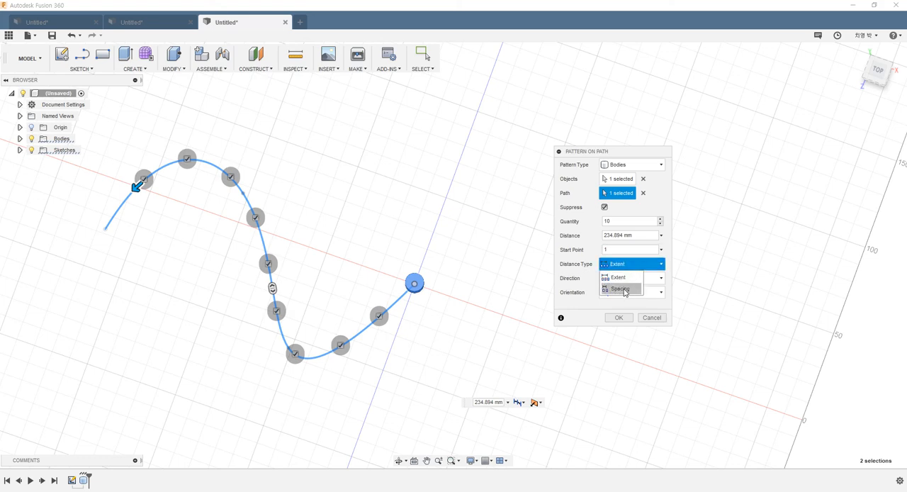
left_click(623, 289)
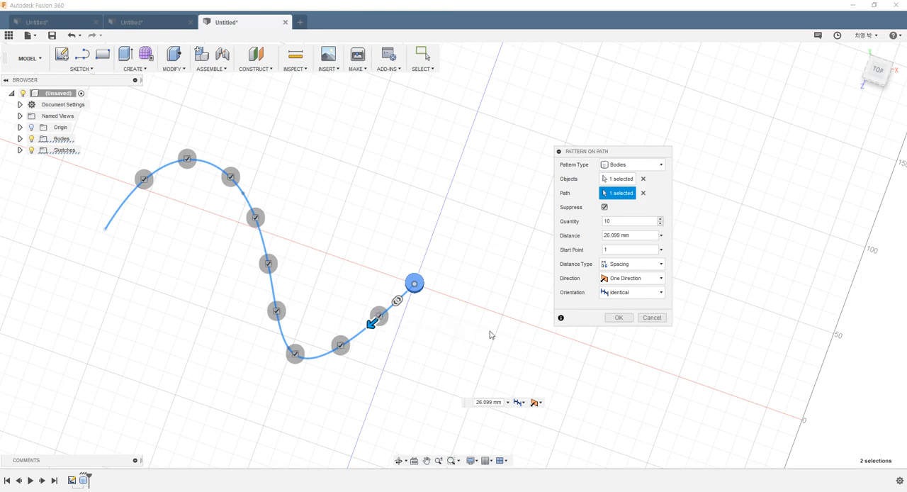
double_click(624, 236)
key("ctrl+a")
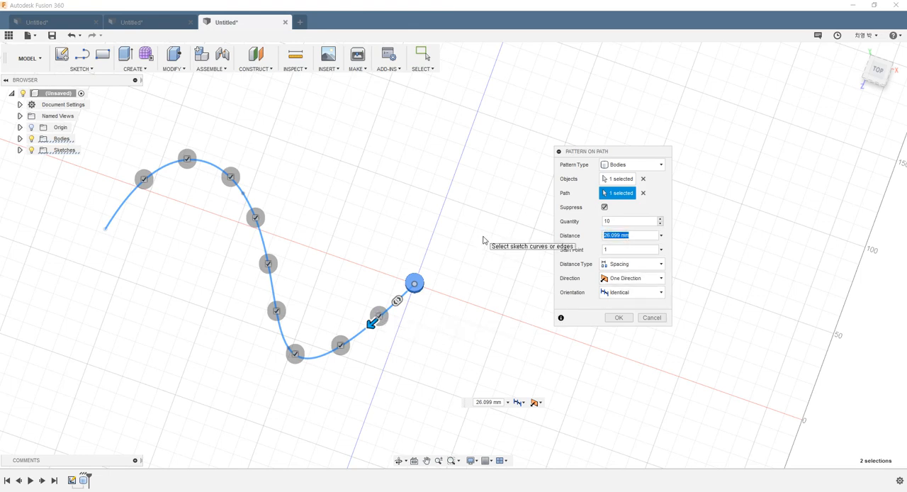
type("20")
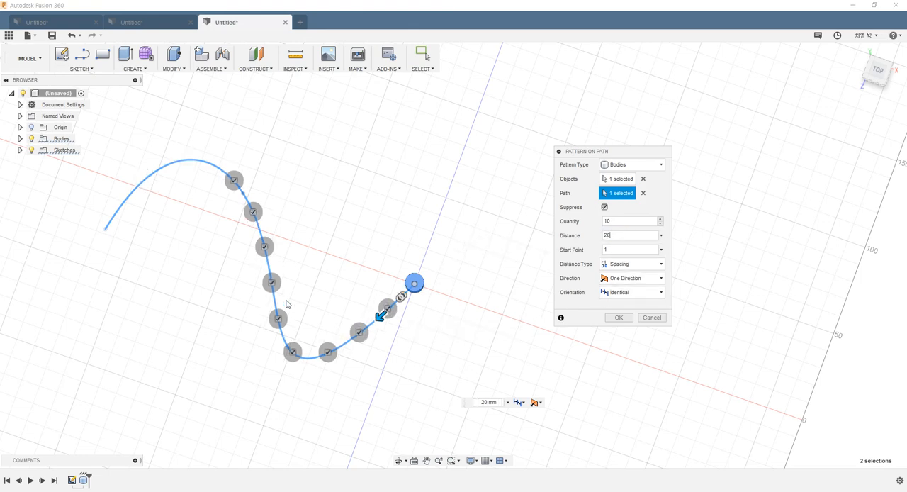
- Try the Symmetric direction with a spacing of about 26.3 mm, and return the pattern to One Direction
left_click(624, 281)
left_click(625, 303)
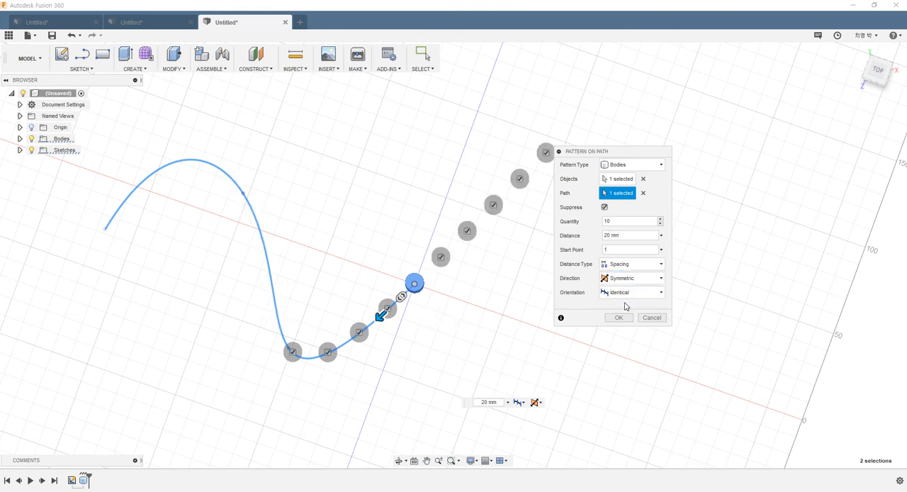
left_click_drag(379, 314, 369, 323)
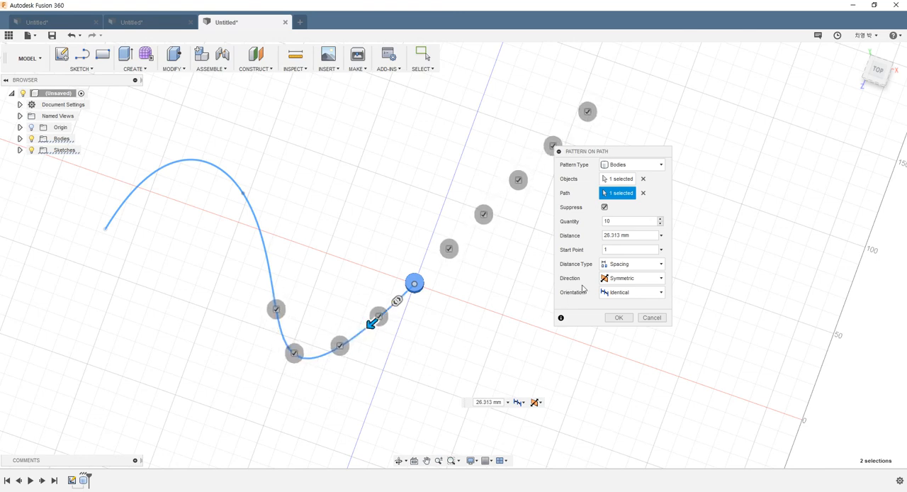
left_click(619, 278)
left_click(628, 292)
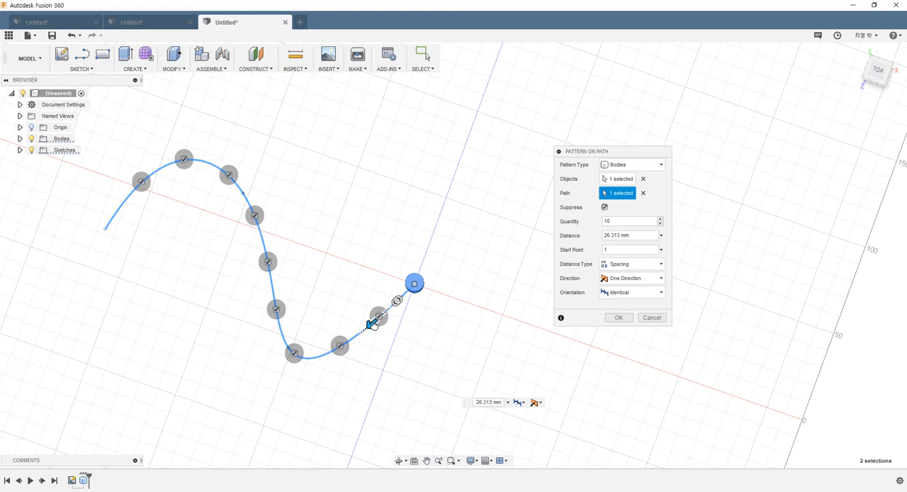
- Increase the spacing to about 49.4 mm so the cylinders run past the spline's free end, and create the pattern
left_click_drag(371, 326, 358, 330)
scroll(203, 314, "down", 3)
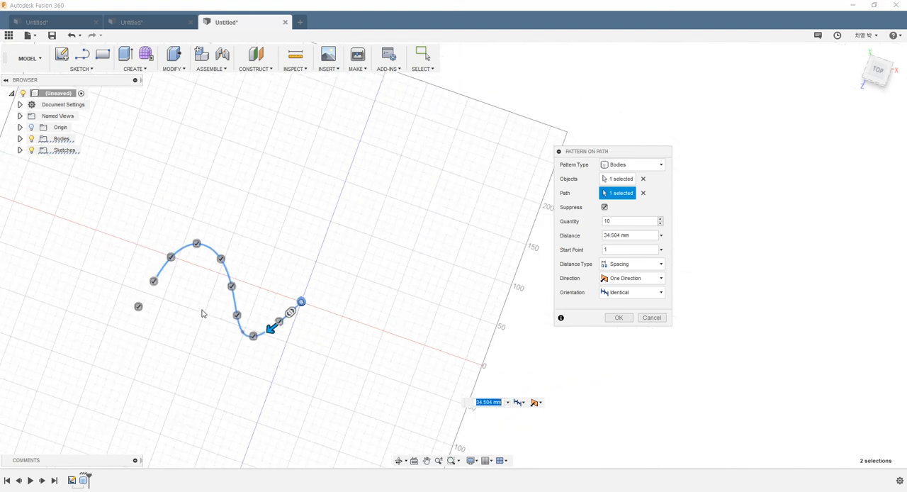
scroll(136, 333, "up", 1)
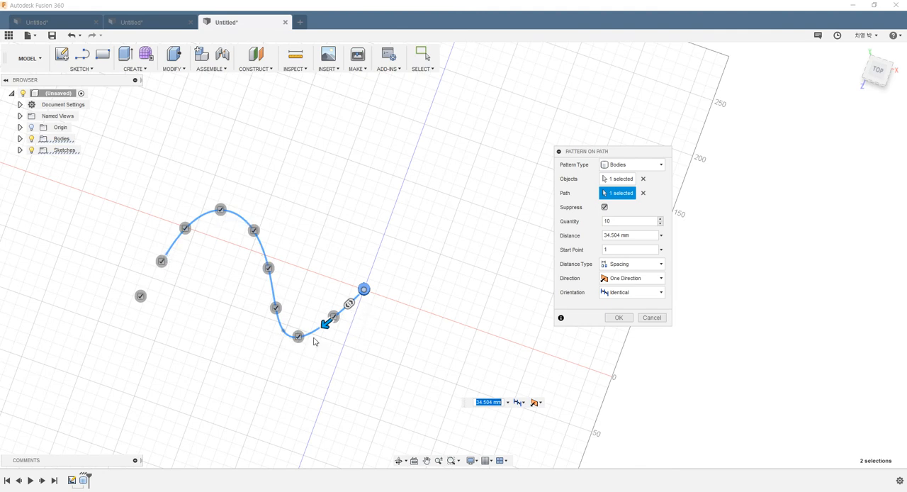
left_click_drag(326, 324, 303, 336)
scroll(231, 332, "down", 4)
scroll(182, 340, "up", 1)
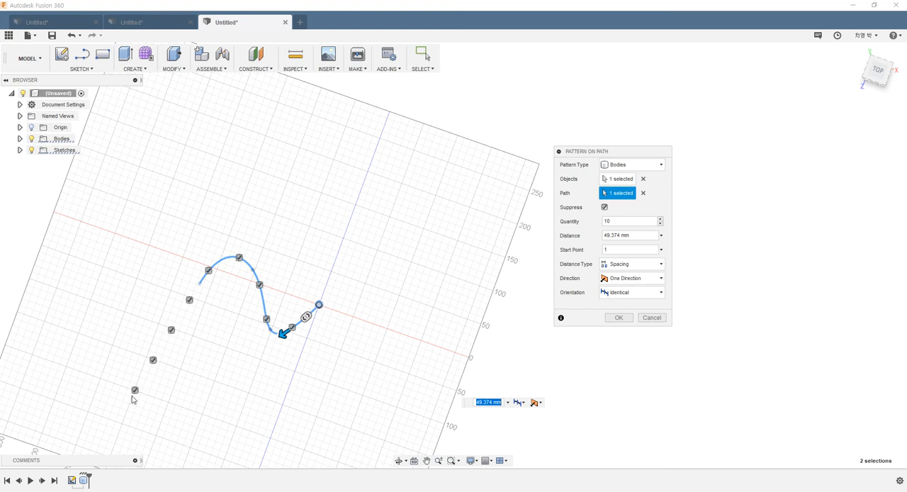
left_click(618, 318)
scroll(216, 353, "up", 2)
left_click(619, 317)
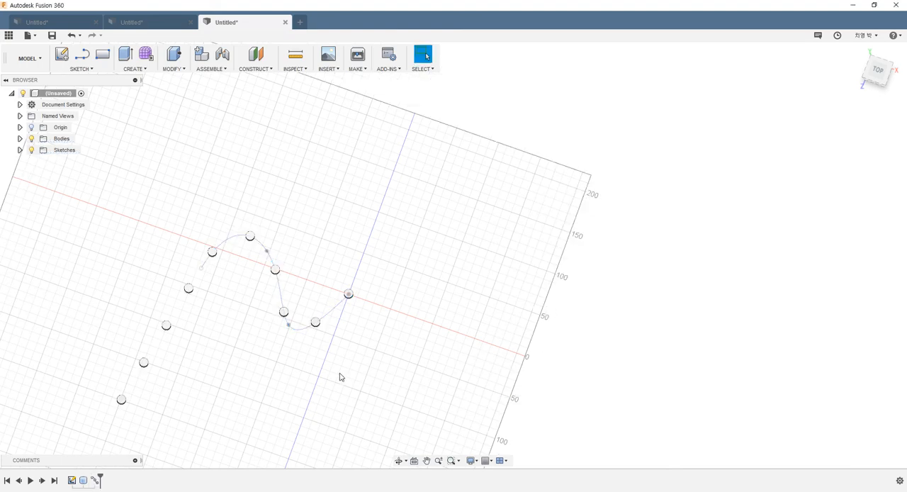
middle_click_drag(261, 336, 348, 265, "shift")
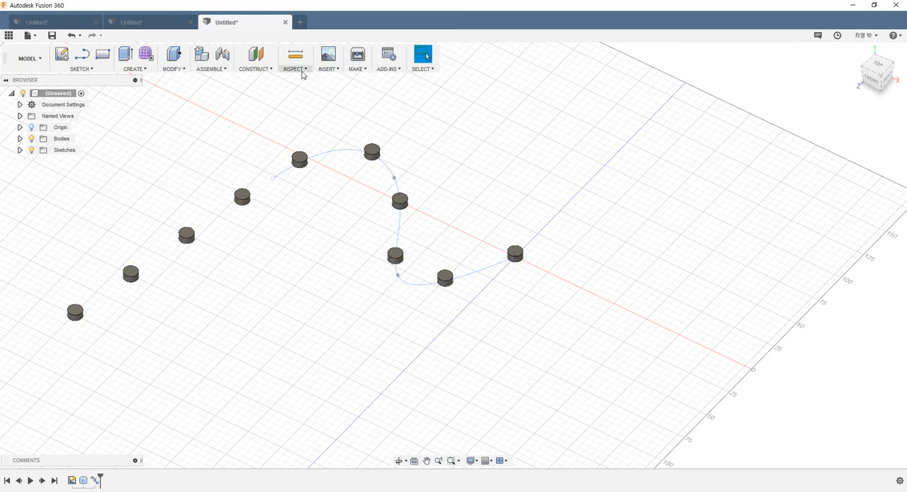
left_click(145, 69)
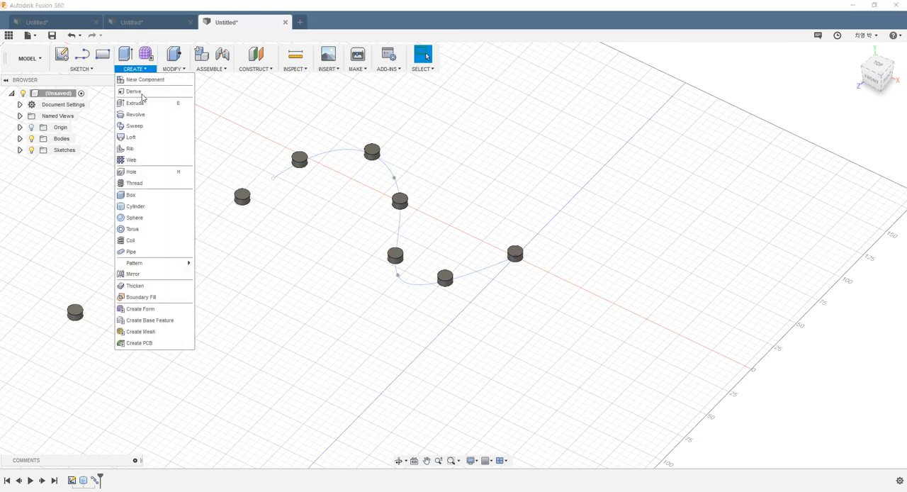
mouse_move(152, 263)
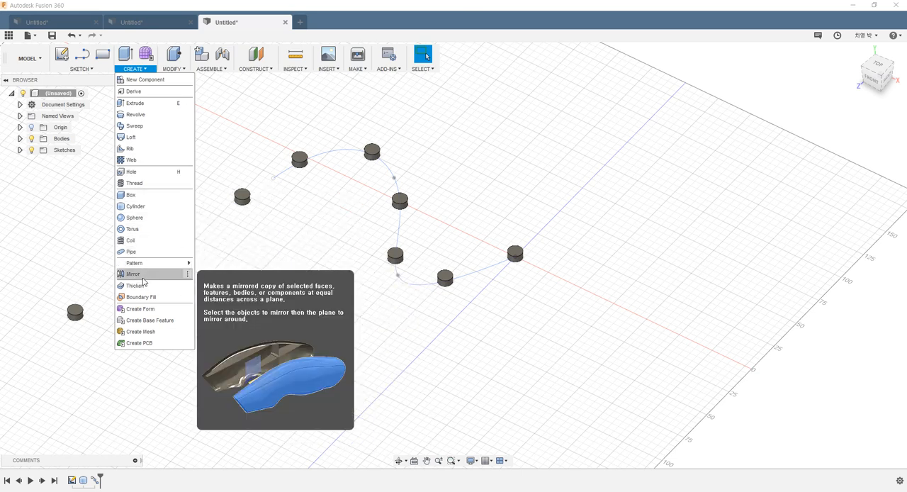
left_click(279, 243)
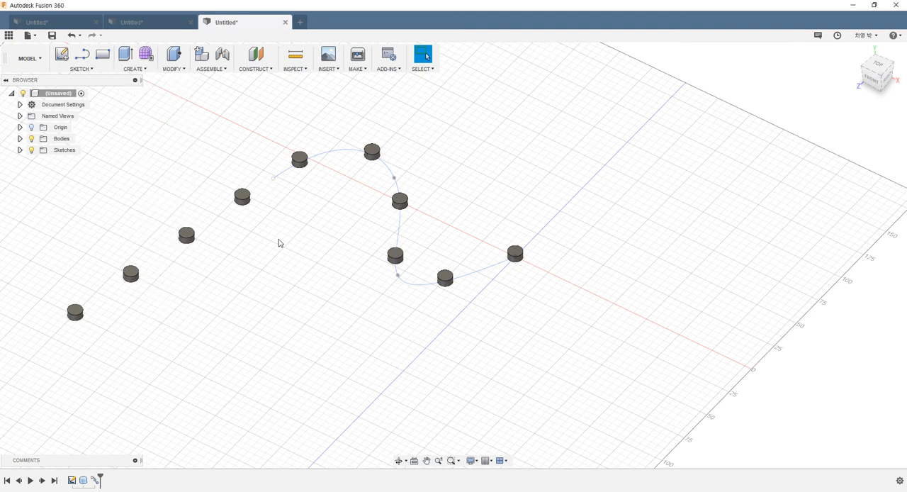
- Switch to the first open design, the stepped block with the pattern of holes
left_click(60, 26)
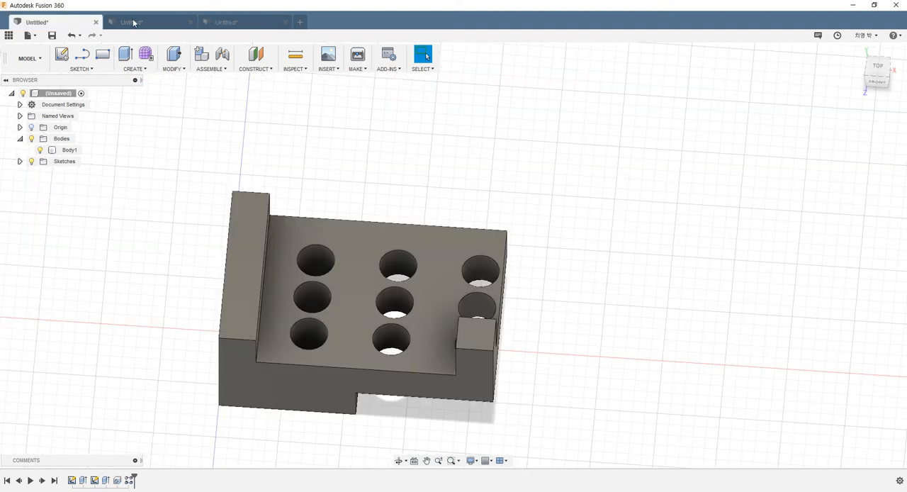
- Look through the other open pattern designs, return to the stepped block, and examine its corner post and holes from several angles
left_click(135, 23)
left_click(241, 22)
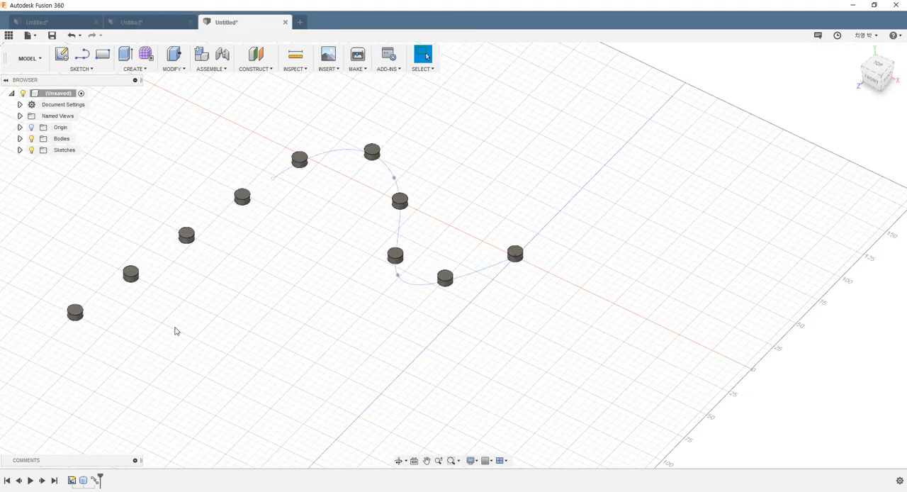
left_click(49, 22)
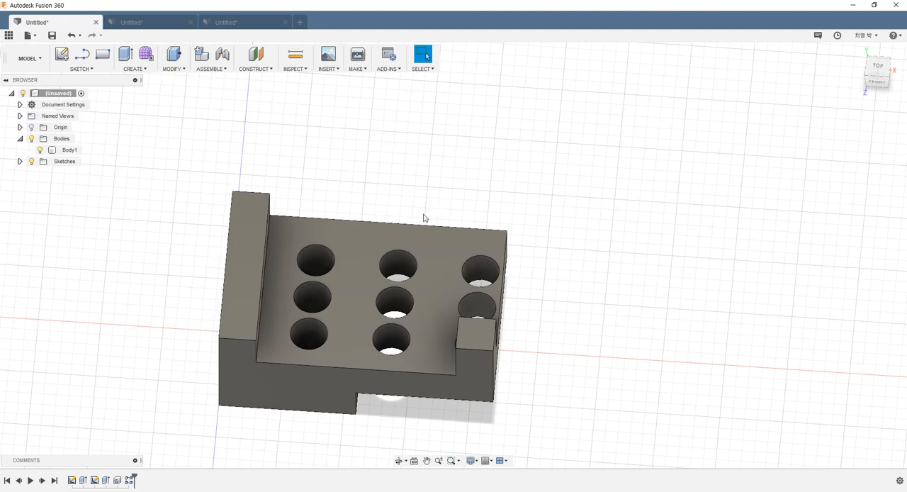
left_click(487, 243)
middle_click_drag(486, 243, 419, 319, "shift")
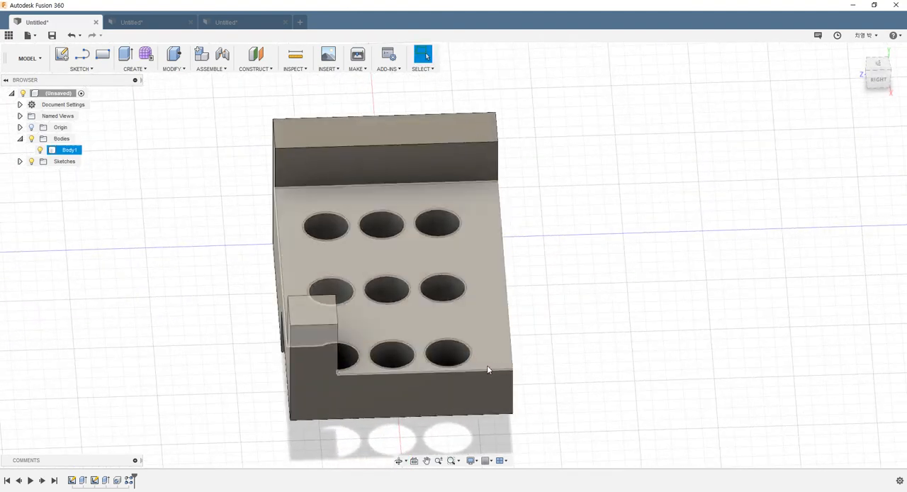
middle_click_drag(471, 348, 531, 350, "shift")
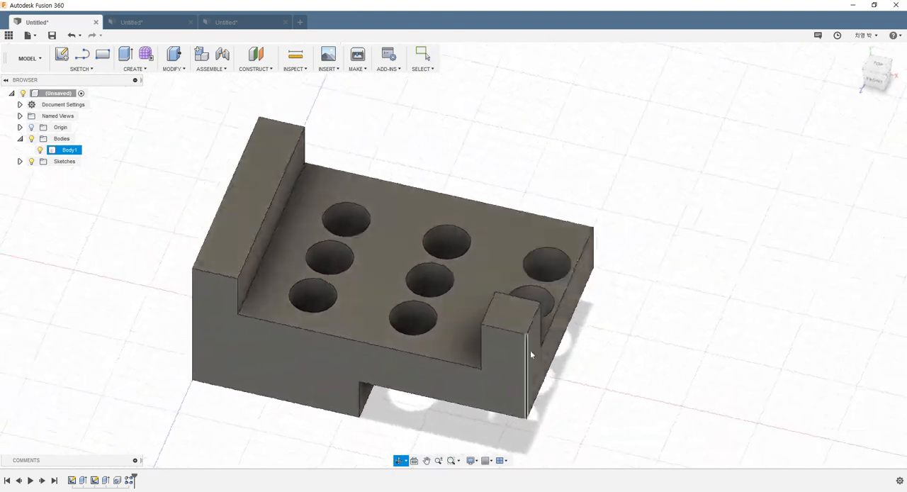
scroll(599, 348, "down", 3)
scroll(597, 344, "up", 5)
left_click(482, 347)
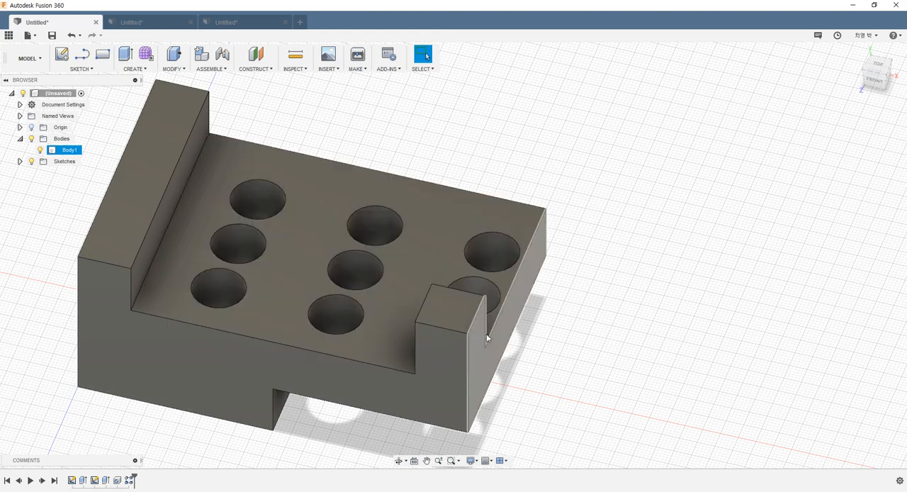
scroll(473, 342, "up", 2)
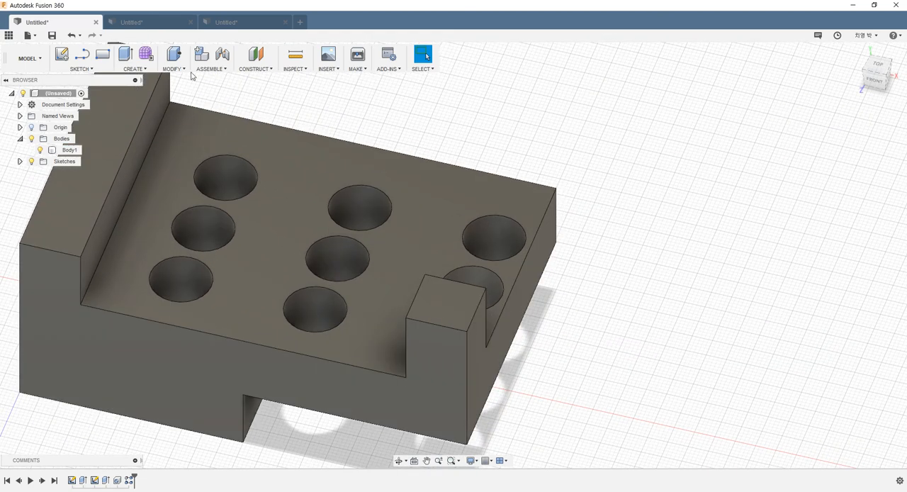
- Start a Mirror with the pattern type Features and choose the block's second extrusion, which includes the corner post, as the object
left_click(138, 70)
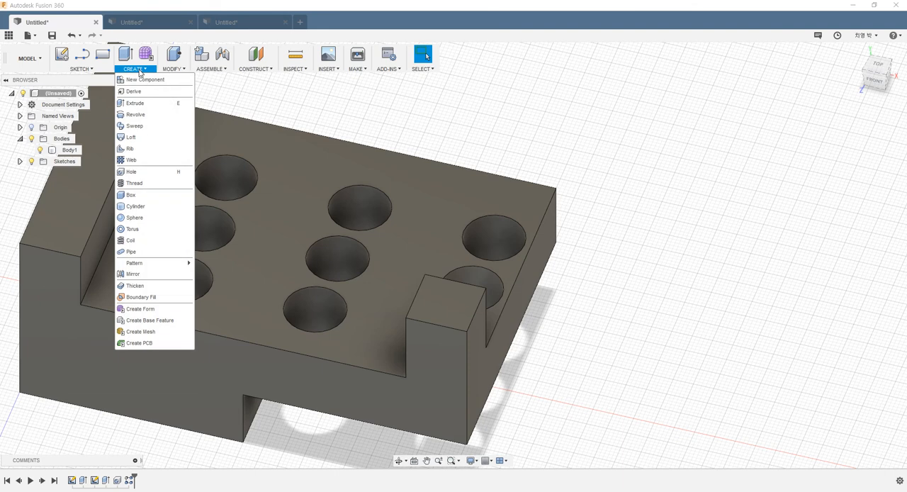
left_click(149, 278)
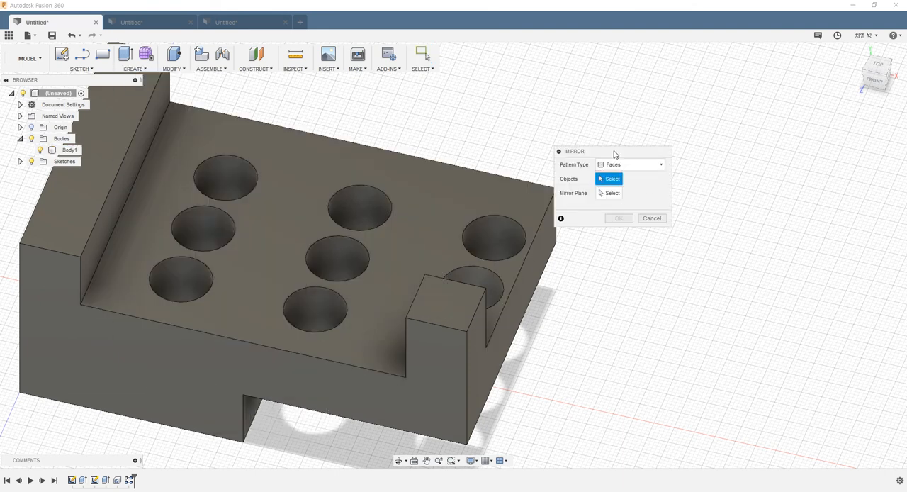
left_click_drag(614, 154, 657, 146)
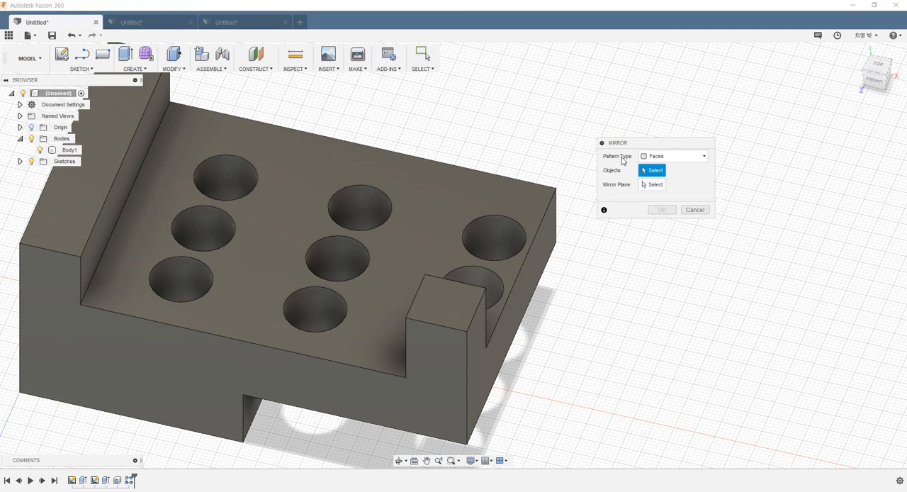
left_click(666, 157)
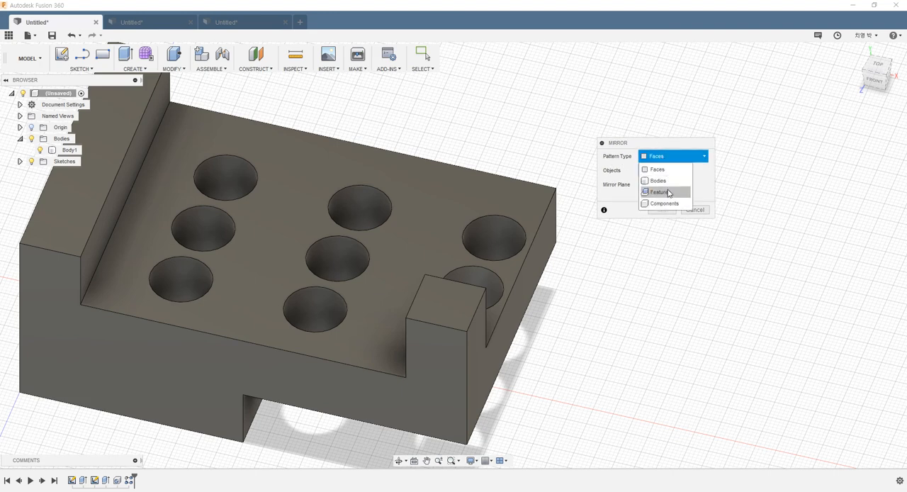
scroll(429, 304, "up", 2)
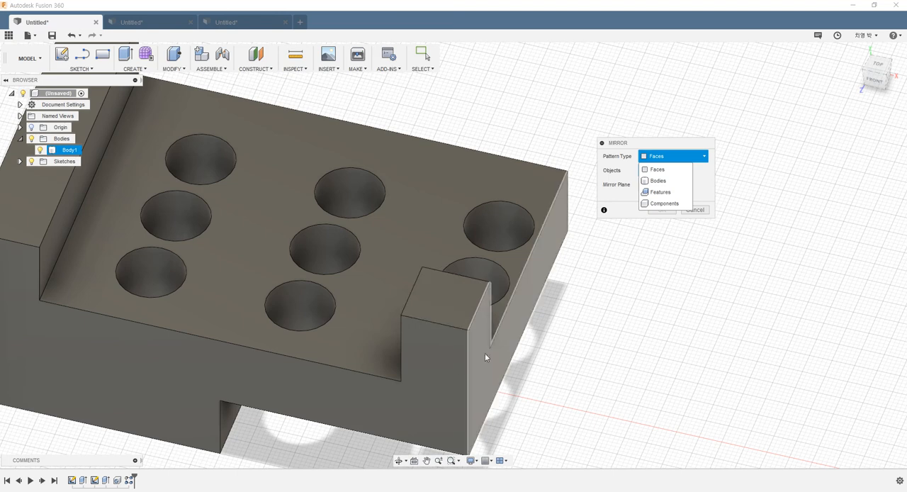
left_click(660, 193)
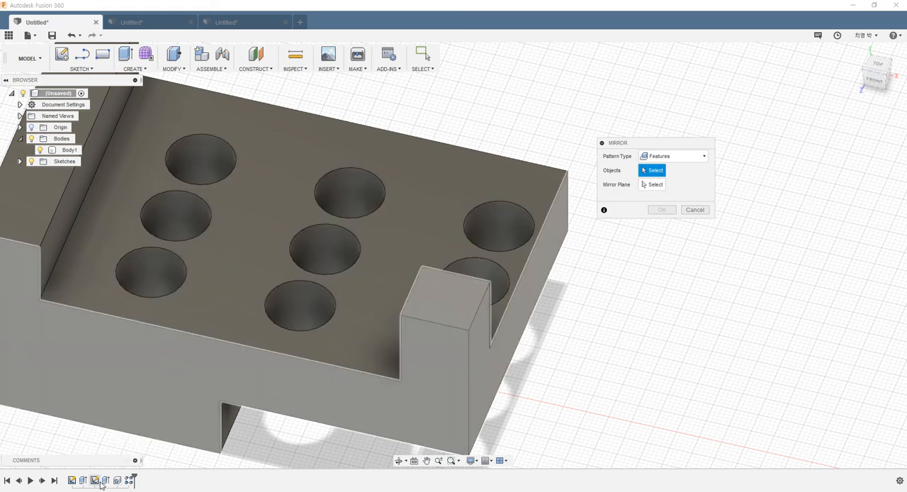
left_click(106, 481)
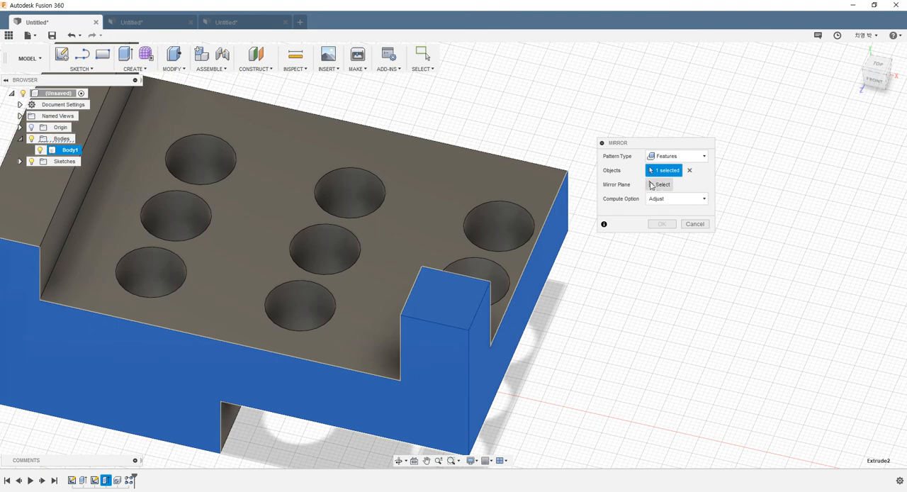
- Use the XY origin plane as the mirror plane and create the mirrored corner post on the block's opposite side
left_click(659, 185)
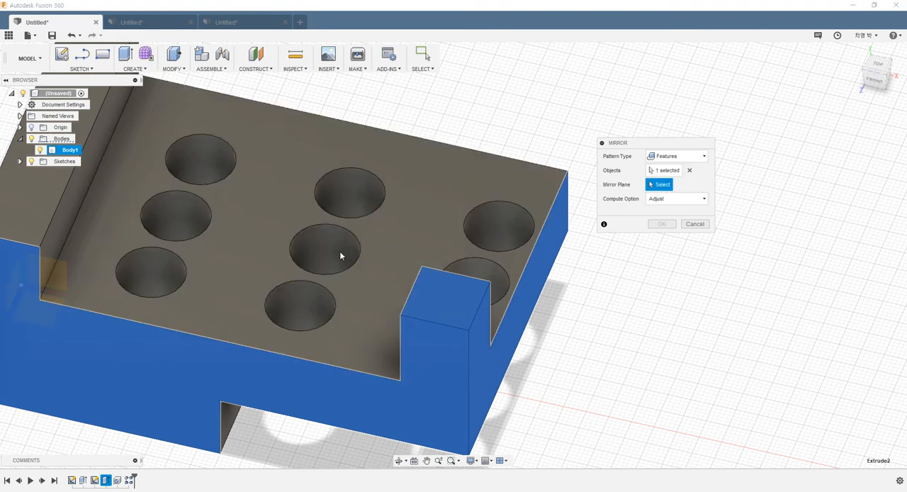
middle_click_drag(340, 251, 433, 216, "shift")
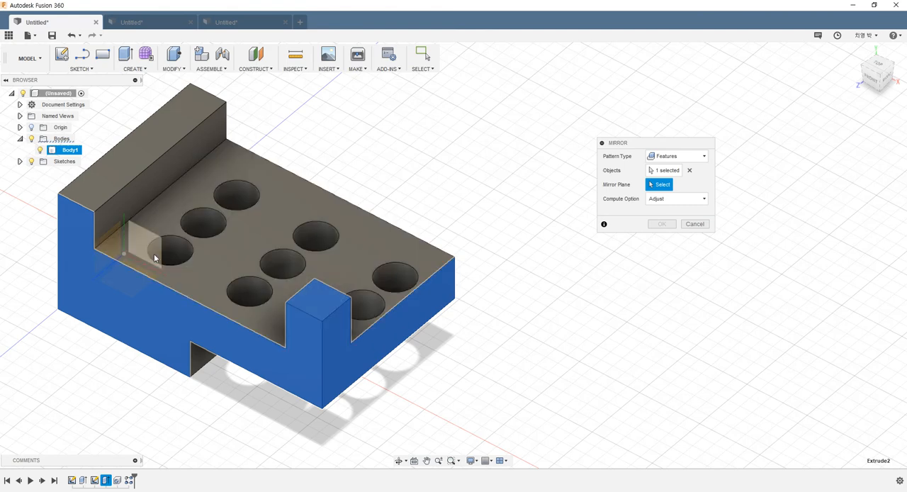
left_click(19, 127)
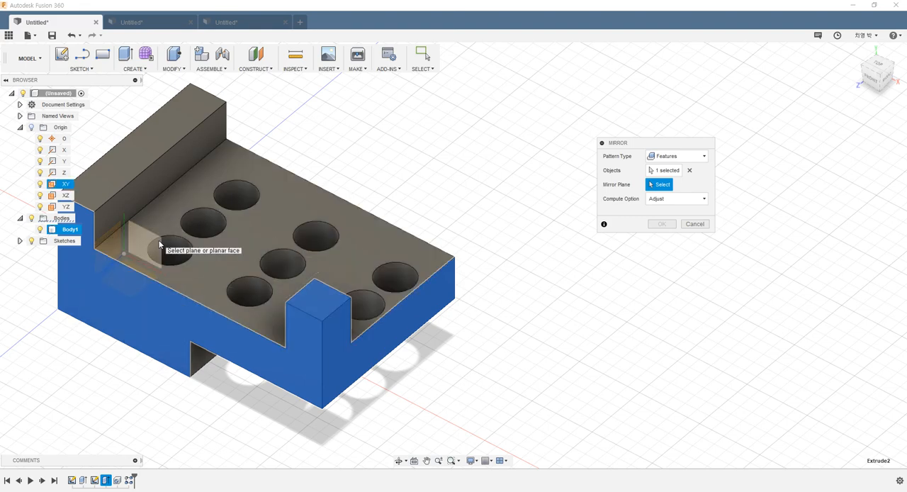
middle_click_drag(231, 167, 186, 165, "shift")
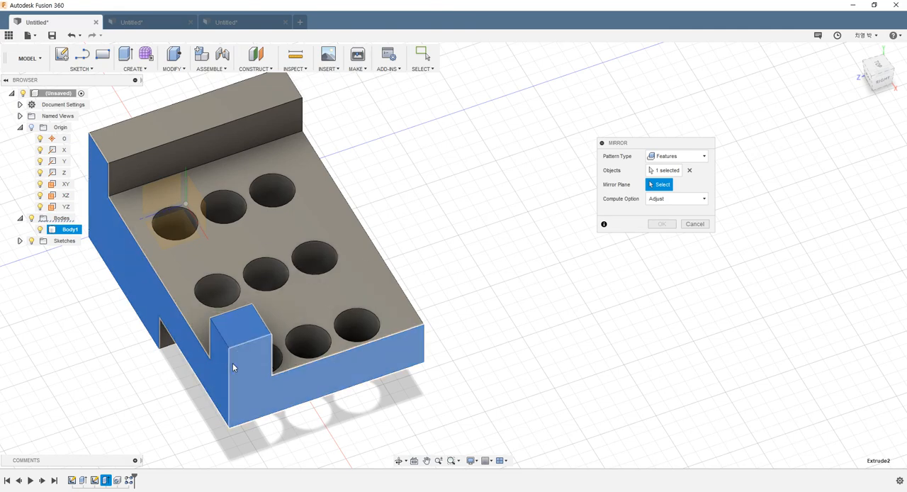
middle_click_drag(183, 289, 310, 285, "shift")
left_click(878, 66)
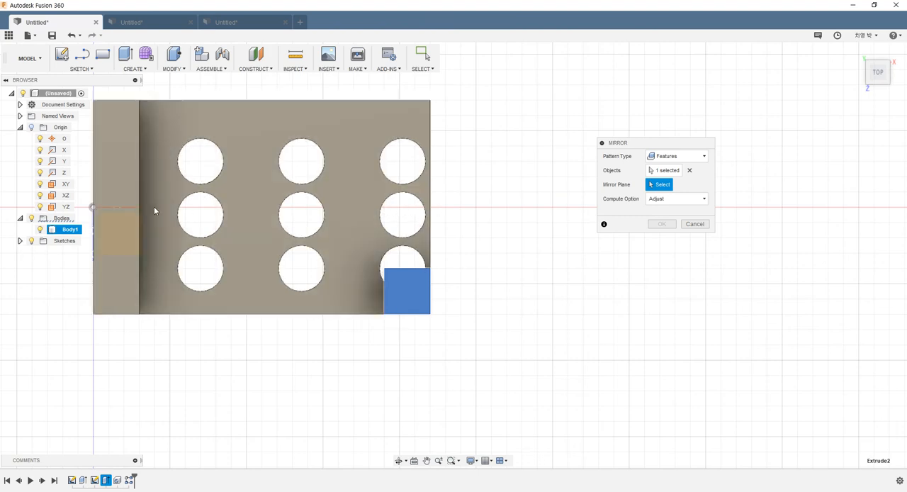
middle_click_drag(358, 223, 64, 189, "shift")
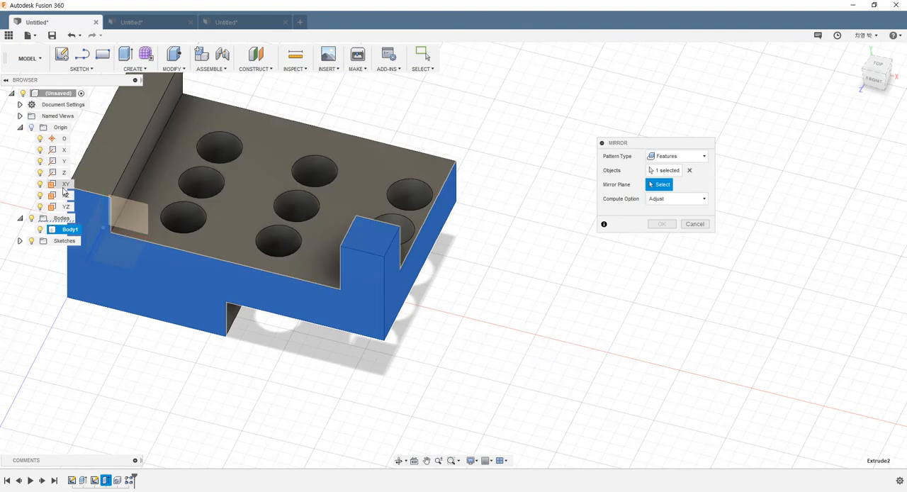
left_click(65, 185)
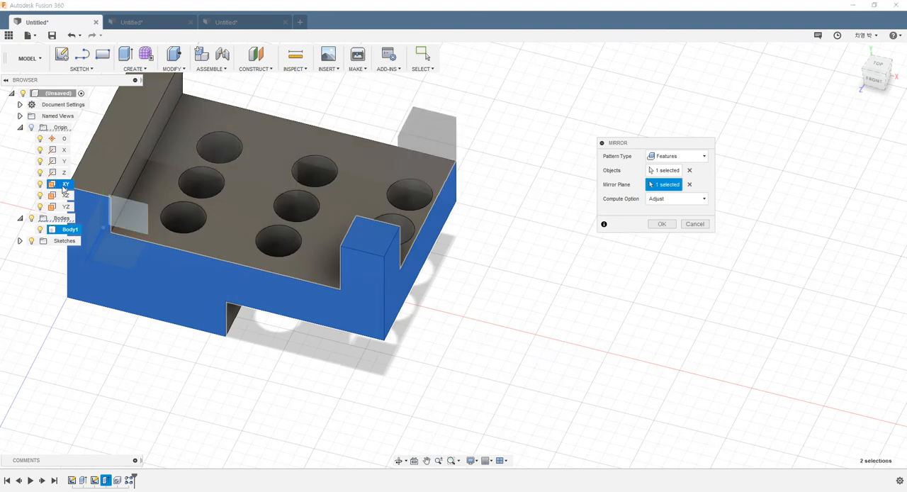
left_click(661, 223)
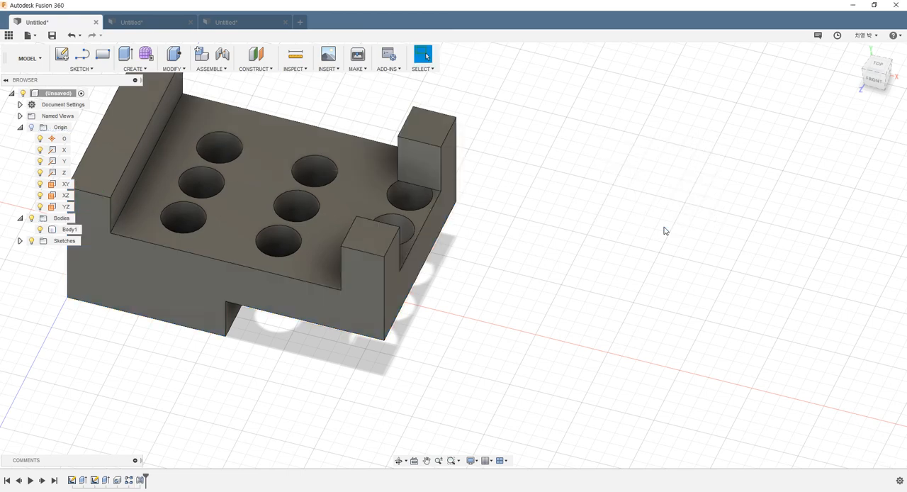
middle_click_drag(522, 243, 486, 233, "shift")
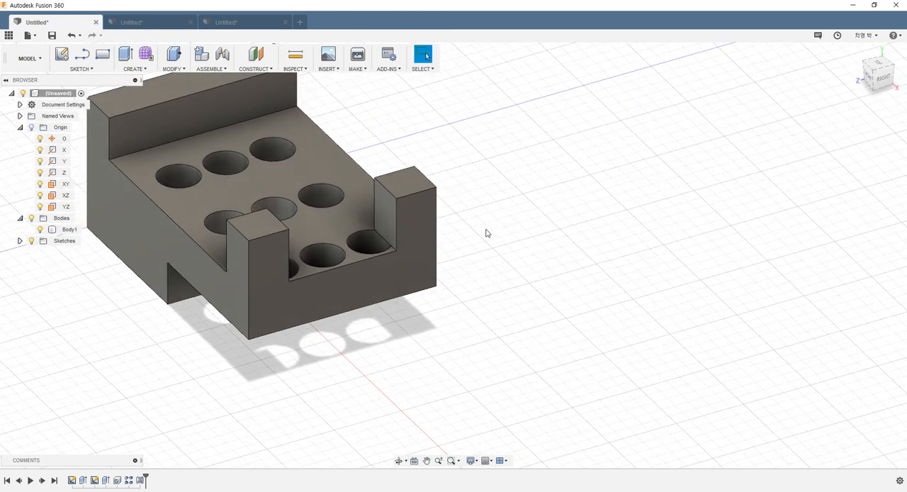
key("ctrl+z")
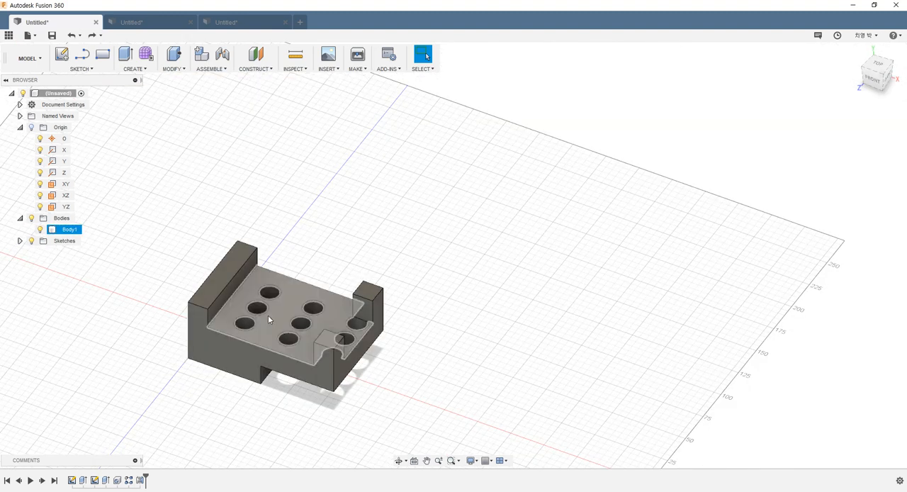
- Start another Mirror with the pattern type Bodies and choose the whole block as the object
left_click(144, 69)
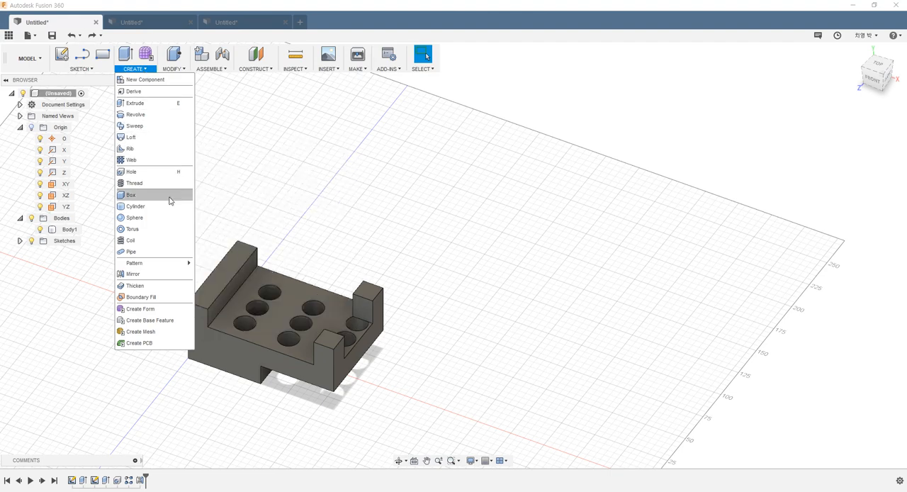
left_click(133, 273)
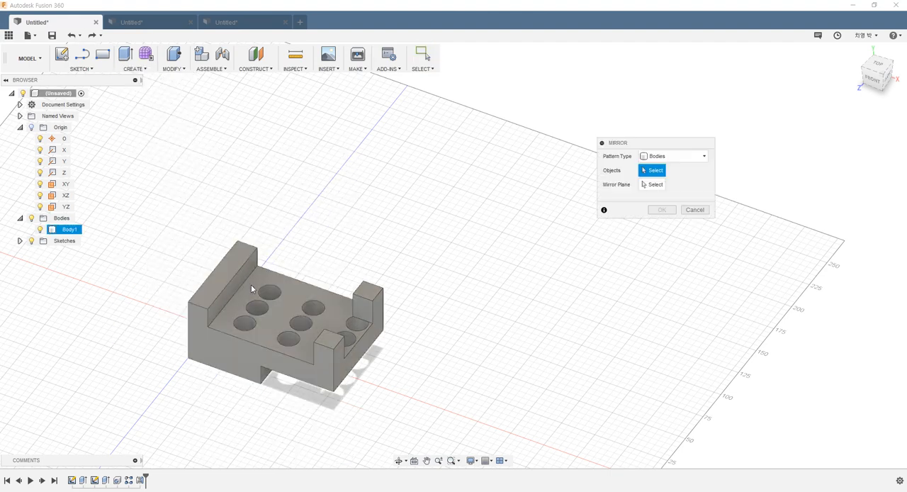
scroll(324, 349, "up", 2)
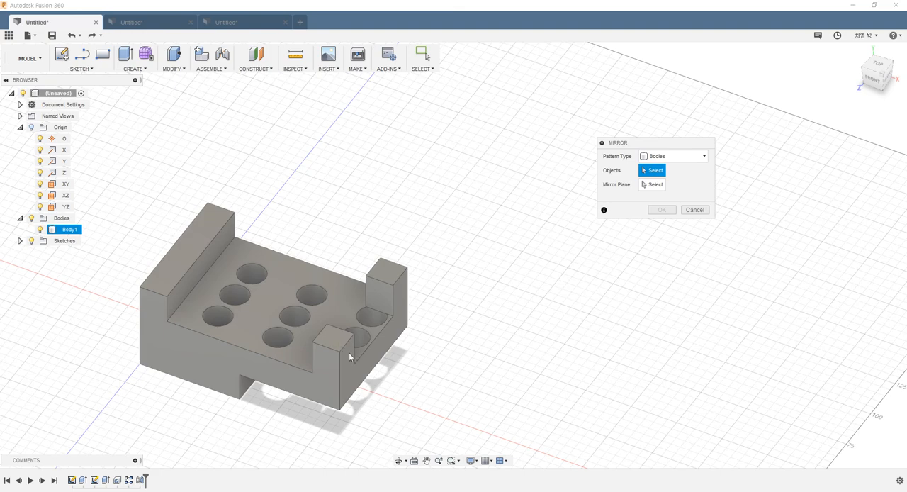
middle_click_drag(332, 345, 363, 329, "shift")
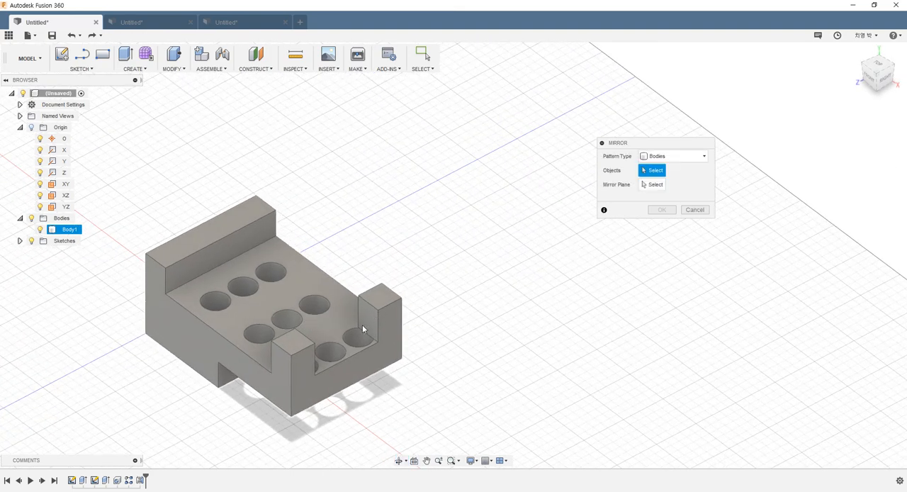
scroll(385, 318, "down", 3)
left_click(672, 156)
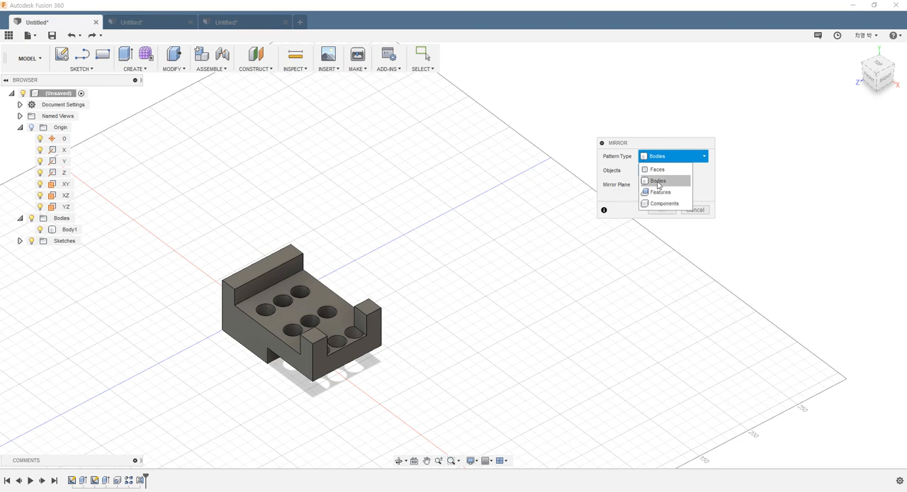
left_click(657, 181)
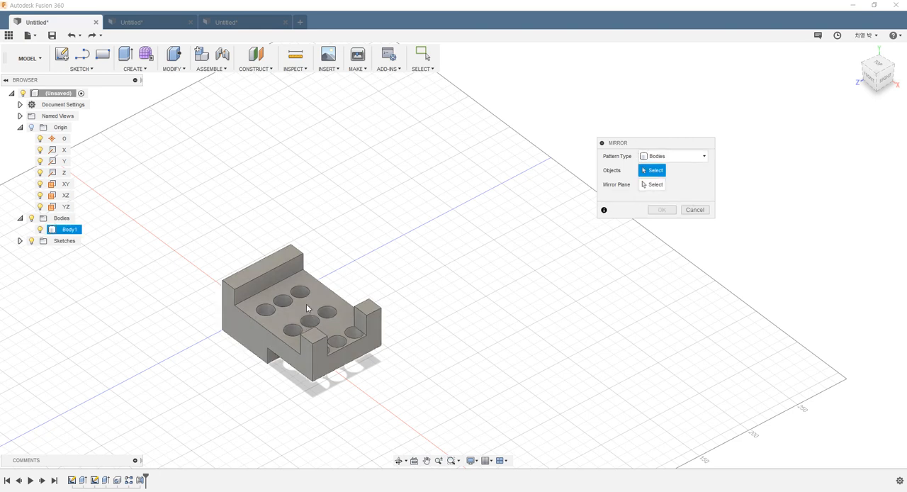
left_click(287, 330)
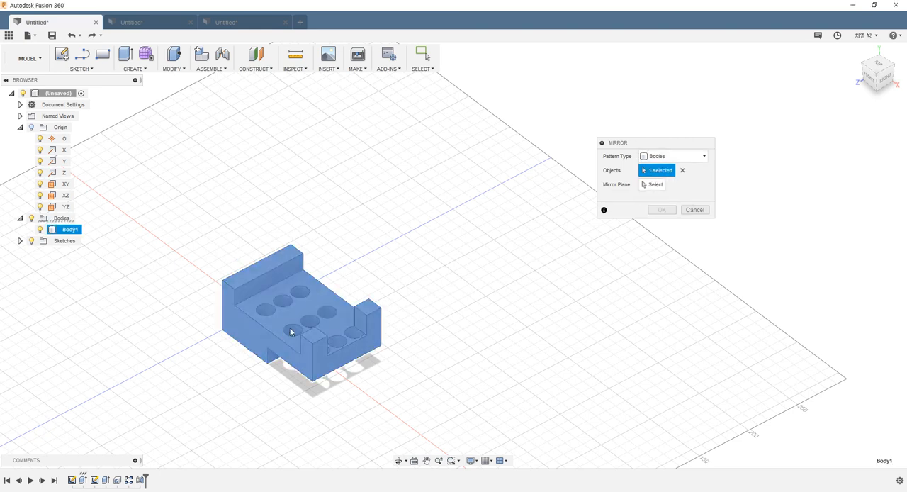
- Use the YZ origin plane as the mirror plane and create the mirrored copy of the whole block
middle_click_drag(296, 278, 407, 262, "shift")
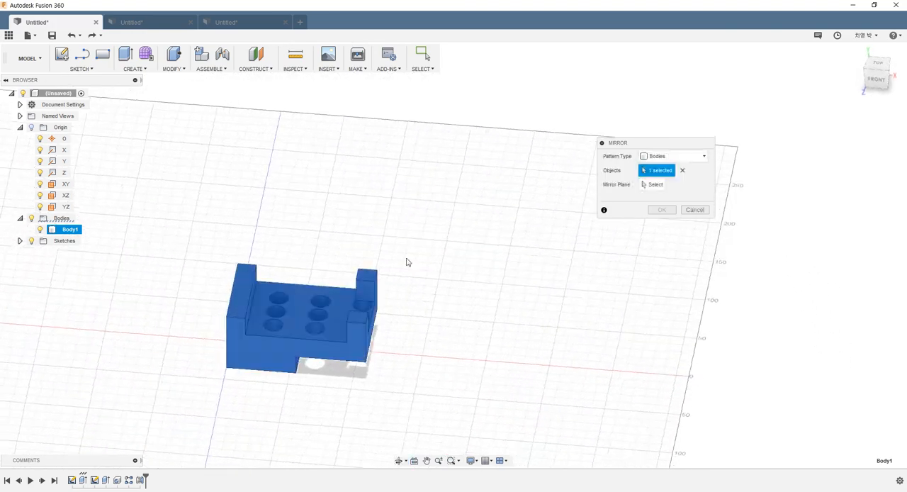
left_click(647, 187)
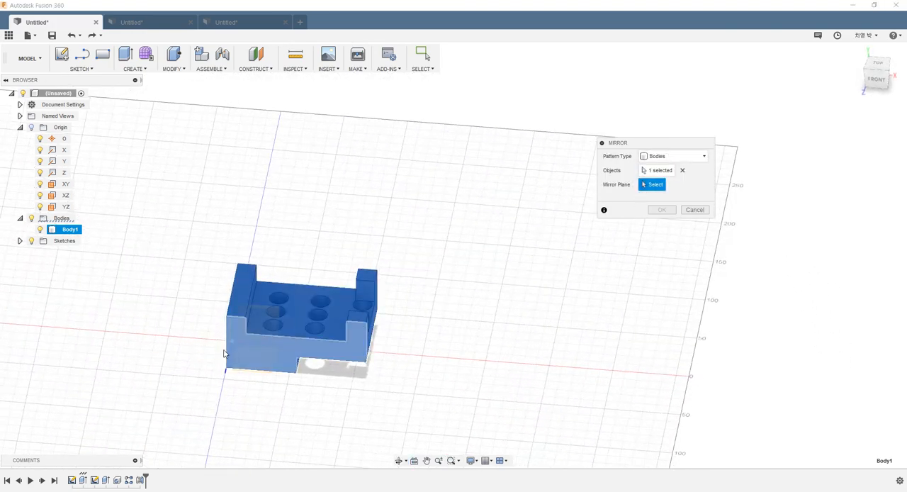
middle_click_drag(221, 355, 262, 364, "shift")
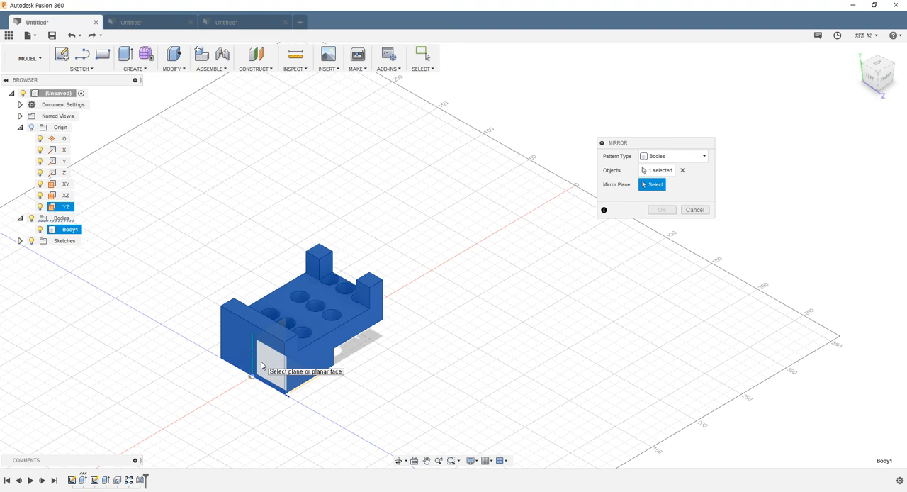
left_click(262, 364)
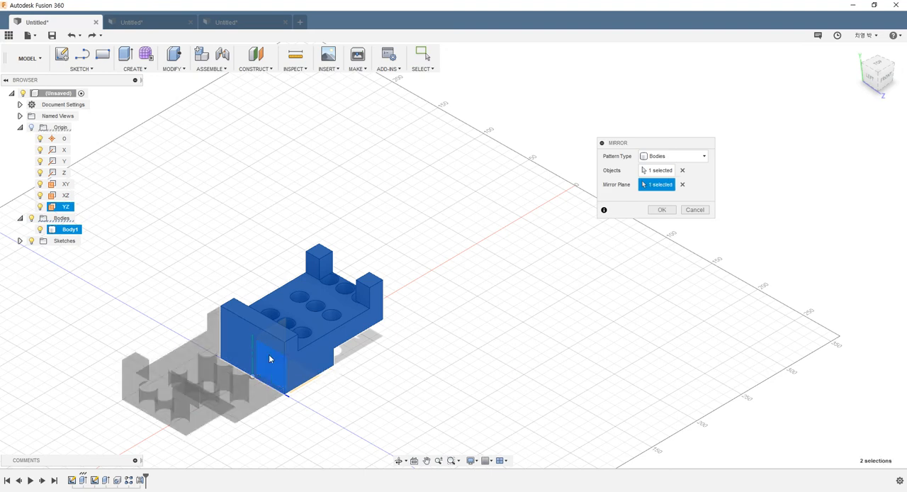
middle_click_drag(249, 323, 228, 298, "shift")
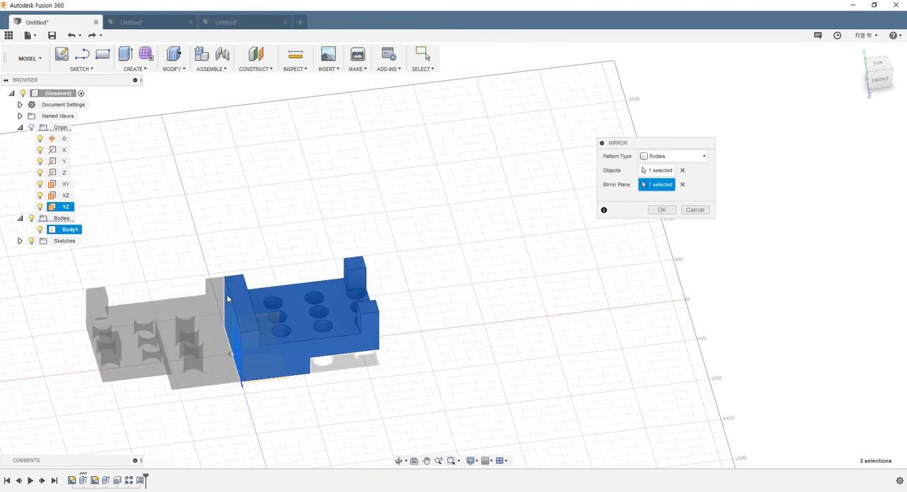
left_click(661, 210)
middle_click_drag(381, 281, 301, 269, "shift")
left_click_drag(328, 234, 299, 315)
key("Escape")
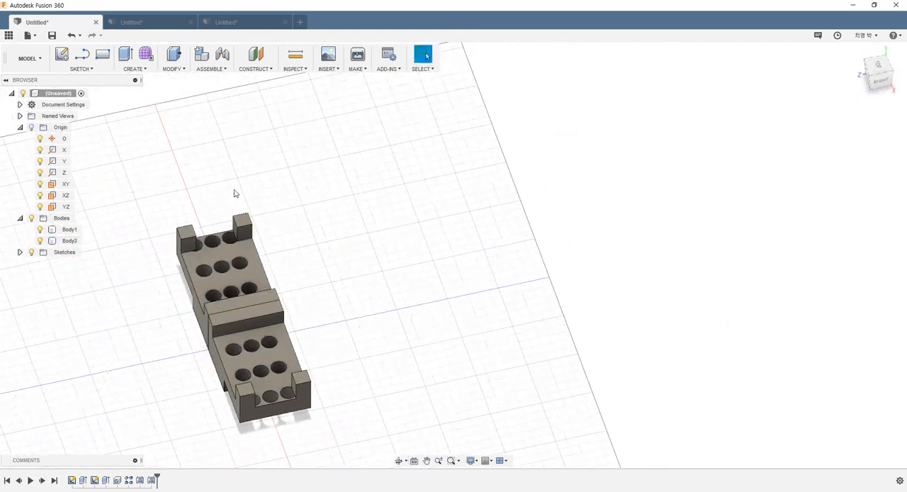
- Start a Rectangular Pattern with the pattern type Bodies and choose both the original block and its mirrored copy as objects
middle_click_drag(235, 193, 258, 273, "shift")
left_click(143, 70)
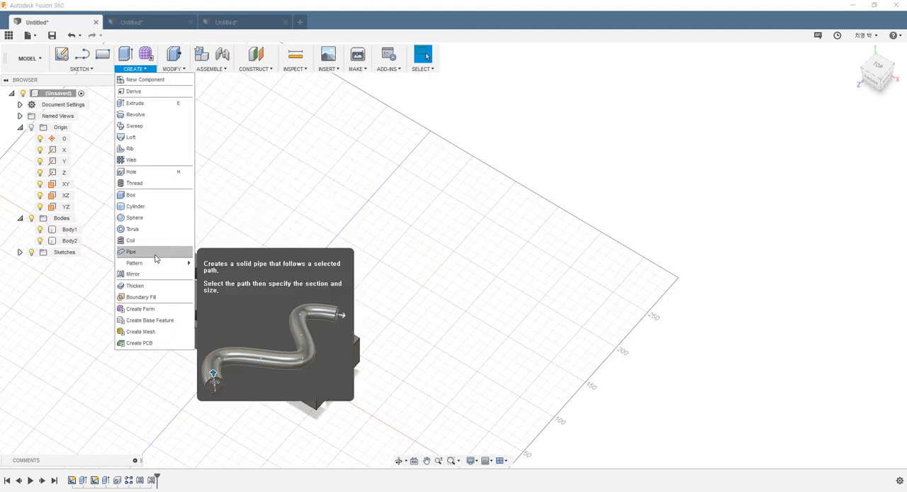
mouse_move(189, 263)
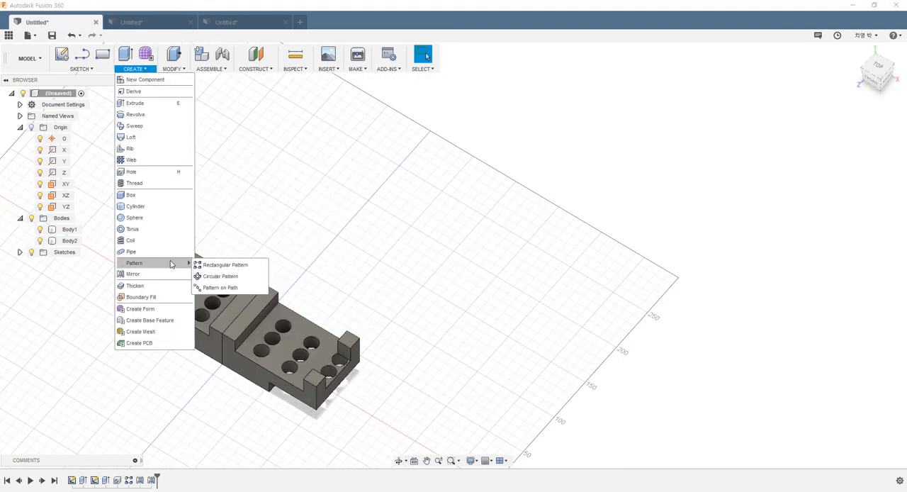
left_click(221, 265)
scroll(207, 251, "down", 2)
left_click(647, 155)
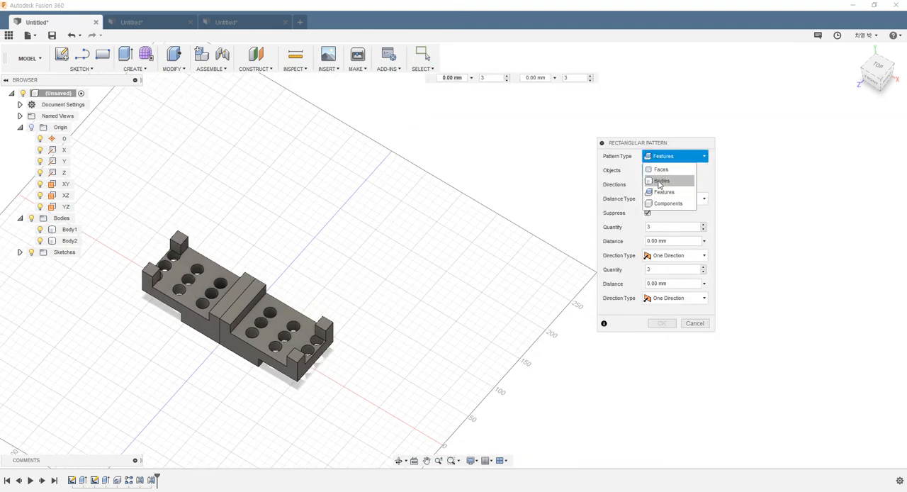
left_click(660, 182)
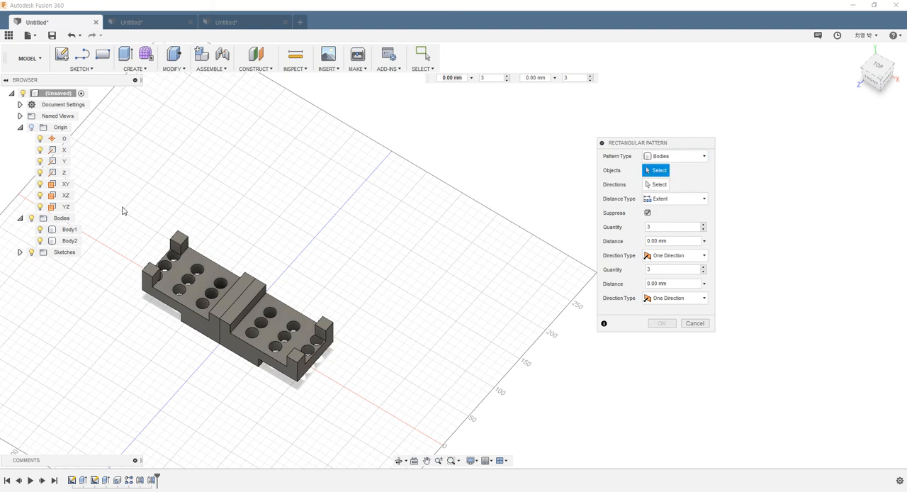
left_click_drag(122, 211, 406, 432)
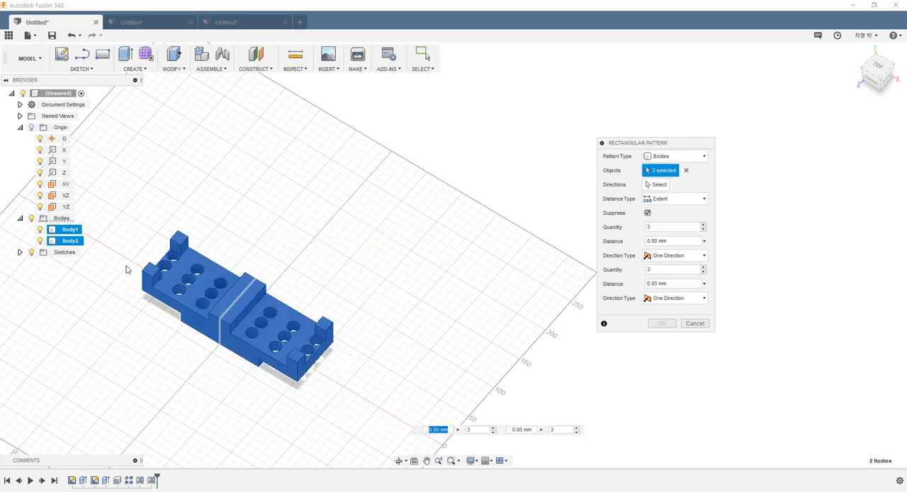
- Set the Z origin axis as the pattern direction, with an extent of 275 mm along it and 375 mm in the second direction
left_click(657, 184)
left_click(211, 359)
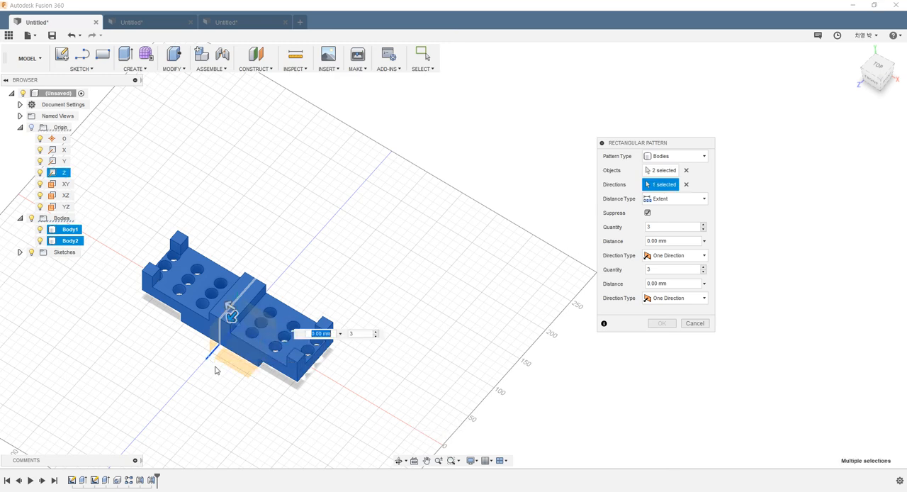
scroll(227, 319, "down", 3)
left_click_drag(229, 325, 152, 413)
left_click_drag(232, 313, 80, 223)
scroll(238, 319, "down", 3)
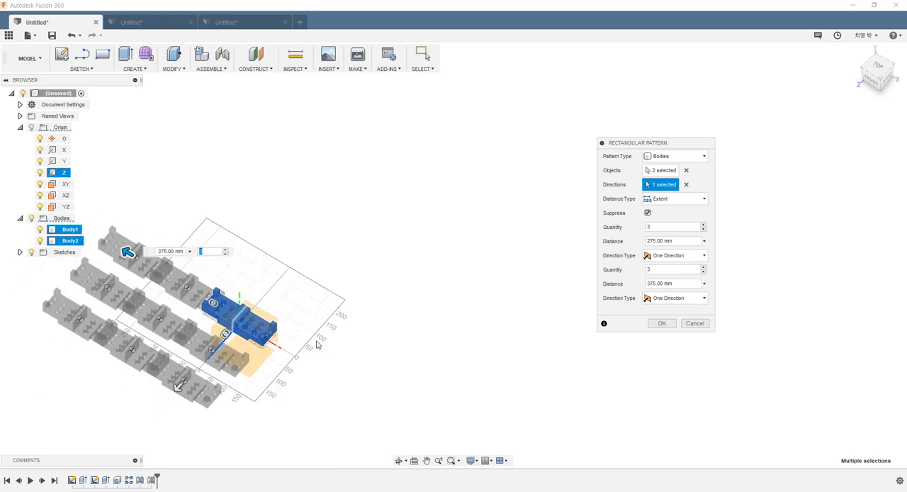
- Widen the second-direction extent until the copies no longer overlap, and create the 3 by 3 body pattern
middle_click_drag(318, 344, 413, 285, "shift")
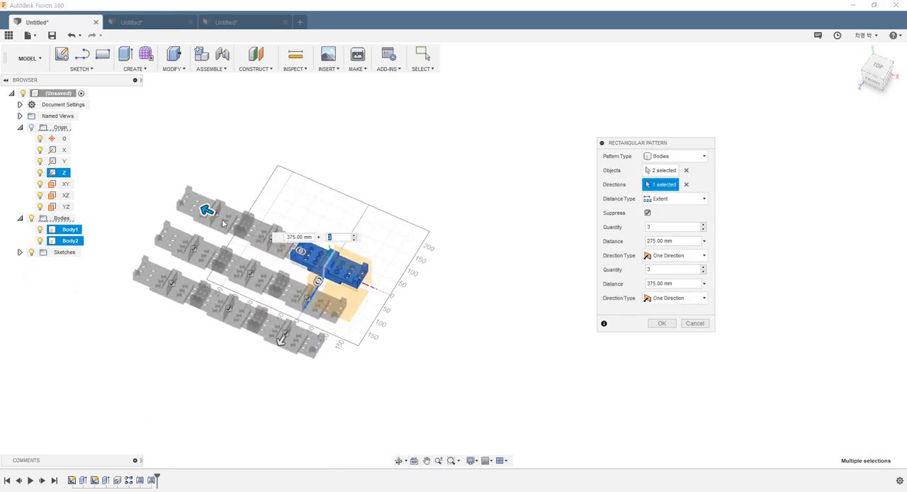
left_click_drag(205, 207, 169, 193)
left_click(658, 325)
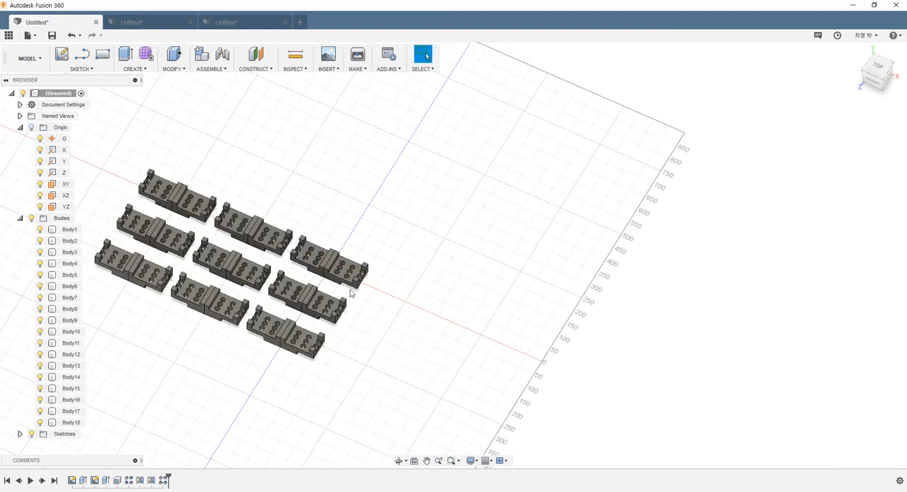
- Examine the grid of patterned blocks up close and from several angles
scroll(144, 262, "up", 3)
middle_click_drag(241, 248, 217, 244, "shift")
scroll(244, 245, "up", 1)
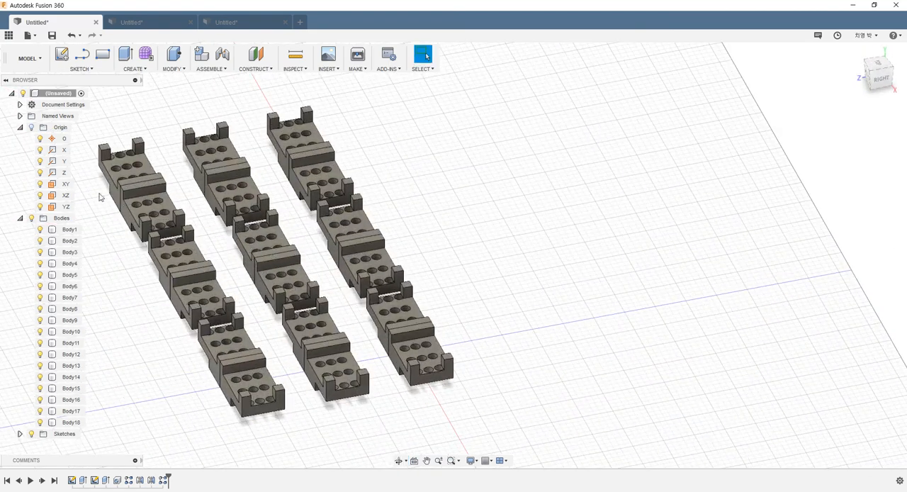
middle_click_drag(159, 193, 226, 192, "shift")
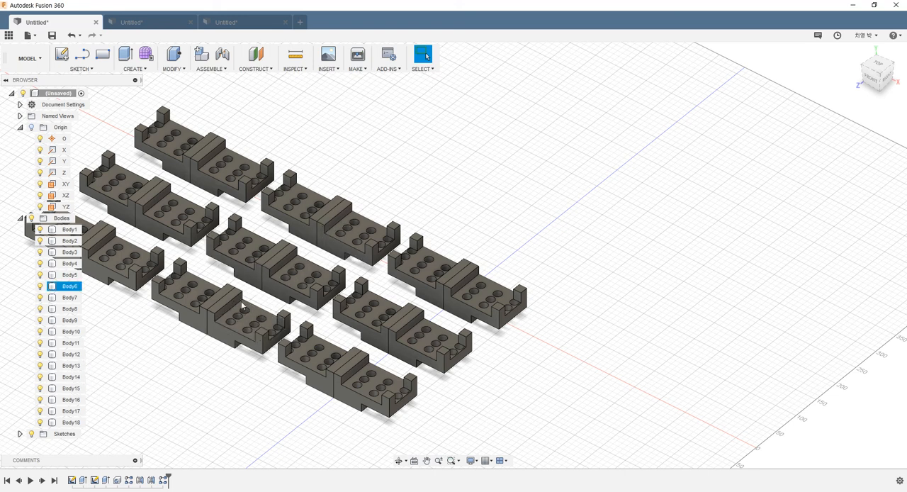
middle_click_drag(435, 168, 437, 282, "shift")
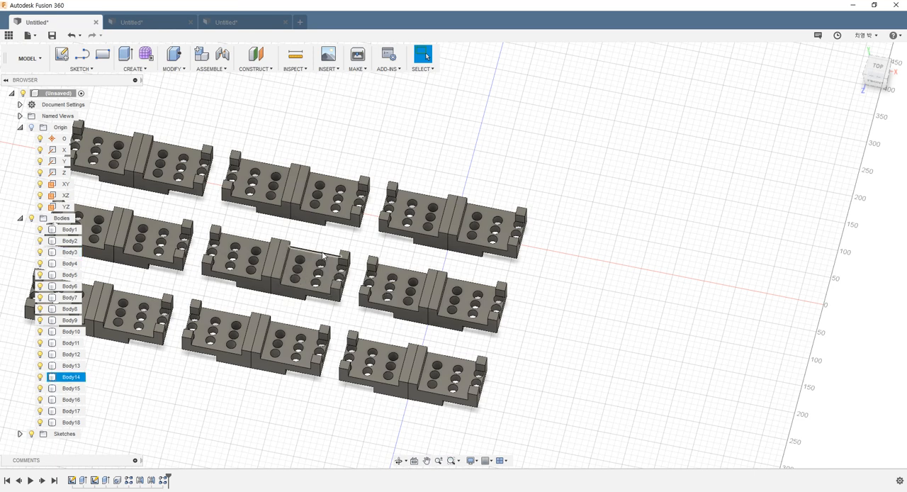
scroll(326, 258, "down", 1)
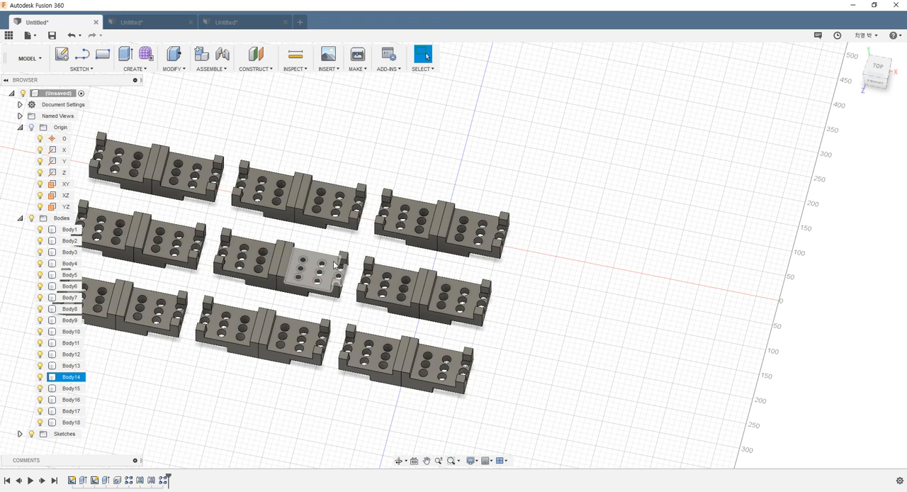